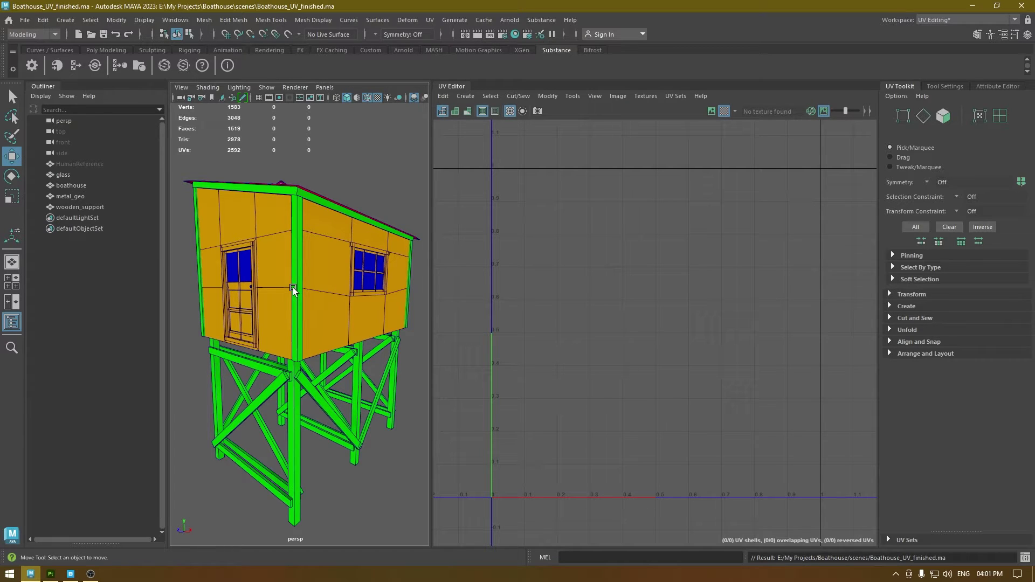
- Examine the UV layouts of the boathouse, wooden support, glass and metal roof objects in Maya
mouse_move(293, 287)
left_mouse_down("alt")
mouse_move(355, 237)
mouse_move(351, 275)
mouse_move(332, 242)
mouse_move(322, 316)
mouse_move(324, 286)
left_mouse_up("alt")
left_click(310, 358)
mouse_move(311, 358)
left_mouse_down("alt")
mouse_move(329, 302)
mouse_move(352, 360)
mouse_move(279, 348)
mouse_move(307, 346)
mouse_move(315, 361)
left_mouse_up("alt")
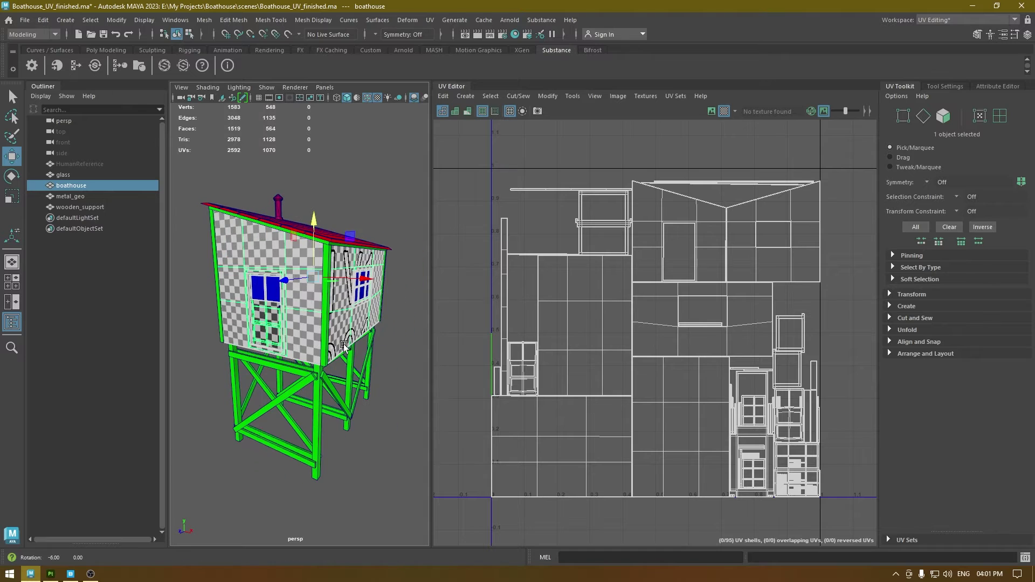
left_click(322, 377)
left_click_drag(341, 512, 315, 394, "alt")
key("ctrl+z")
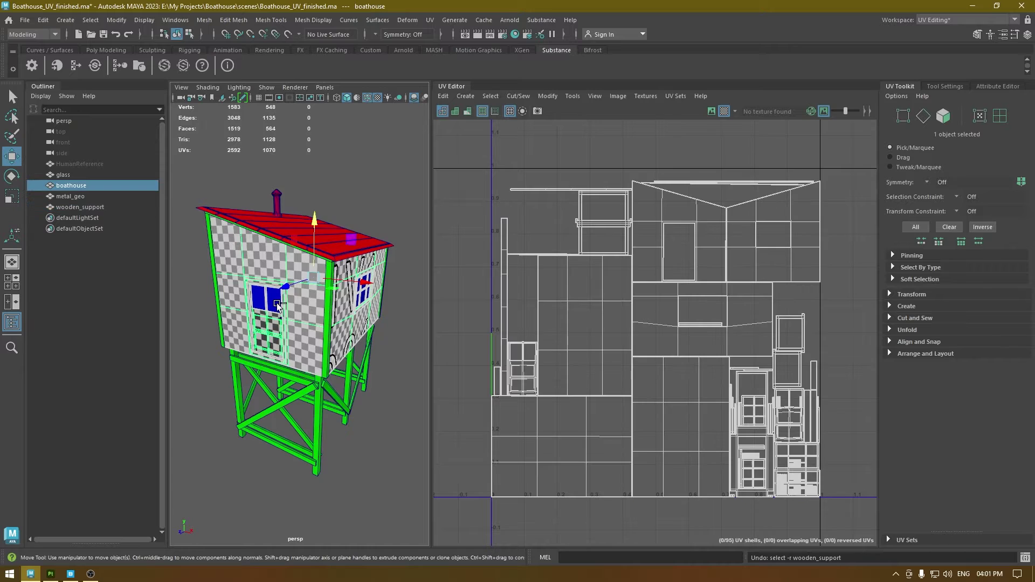
left_click(271, 299)
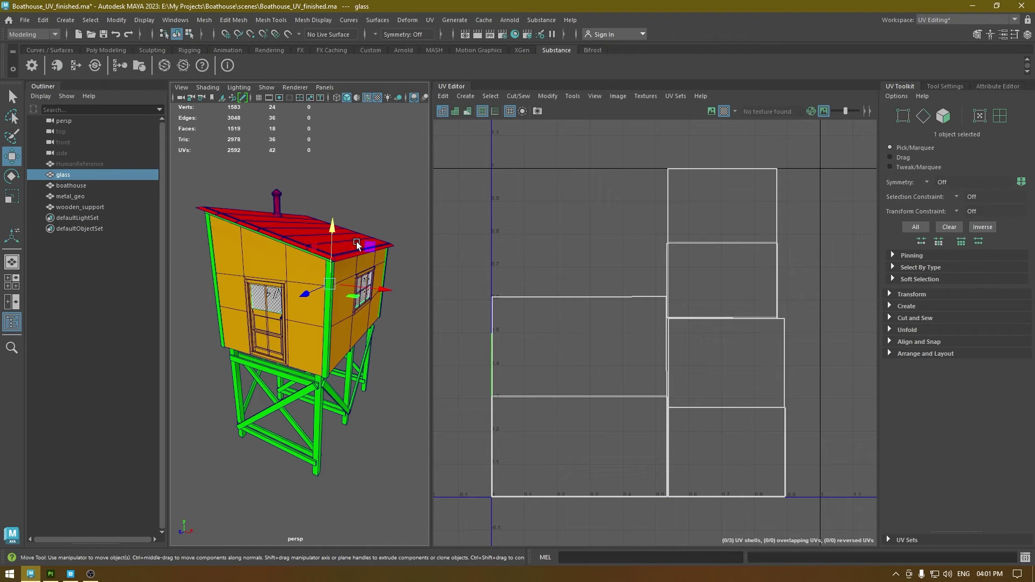
left_click(357, 242)
left_click(382, 174)
left_click_drag(382, 174, 352, 377, "alt")
left_click_drag(318, 170, 236, 341, "alt")
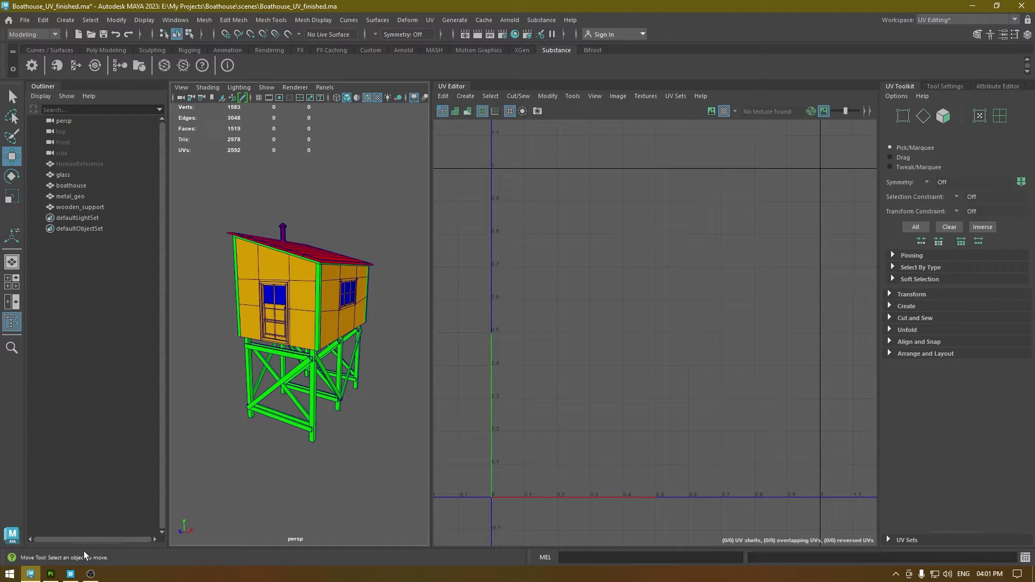
- Switch to Substance 3D Painter and create a new project from boathouse_final.obj, discarding the open project's changes
left_click(1021, 6)
key("ctrl+n")
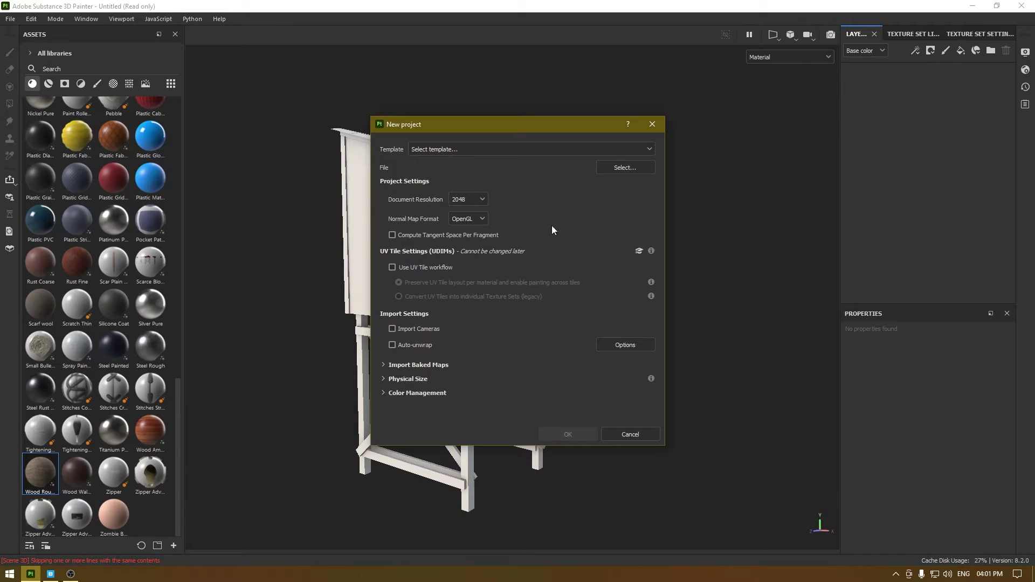
left_click(606, 169)
left_click(377, 287)
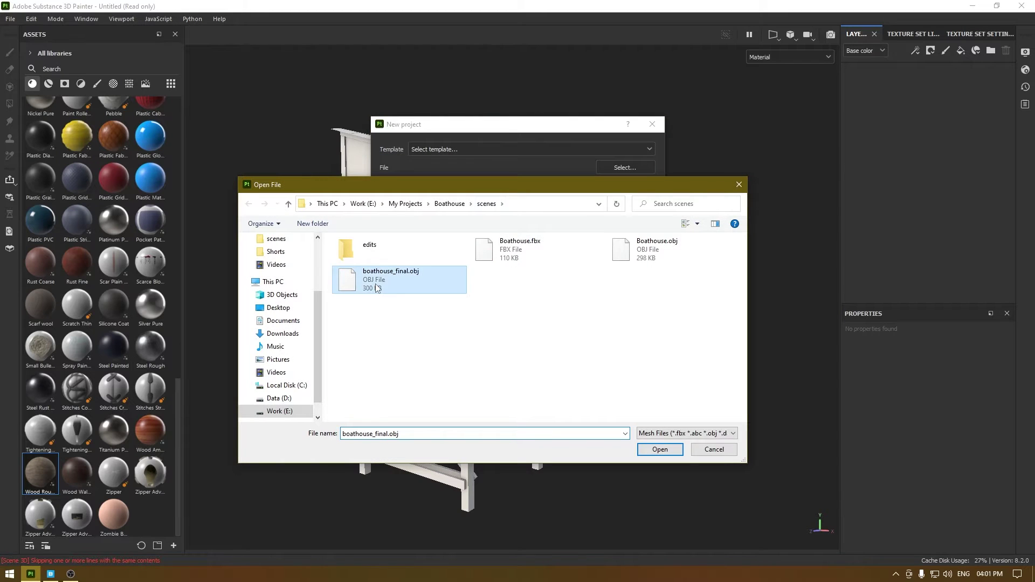
double_click(377, 287)
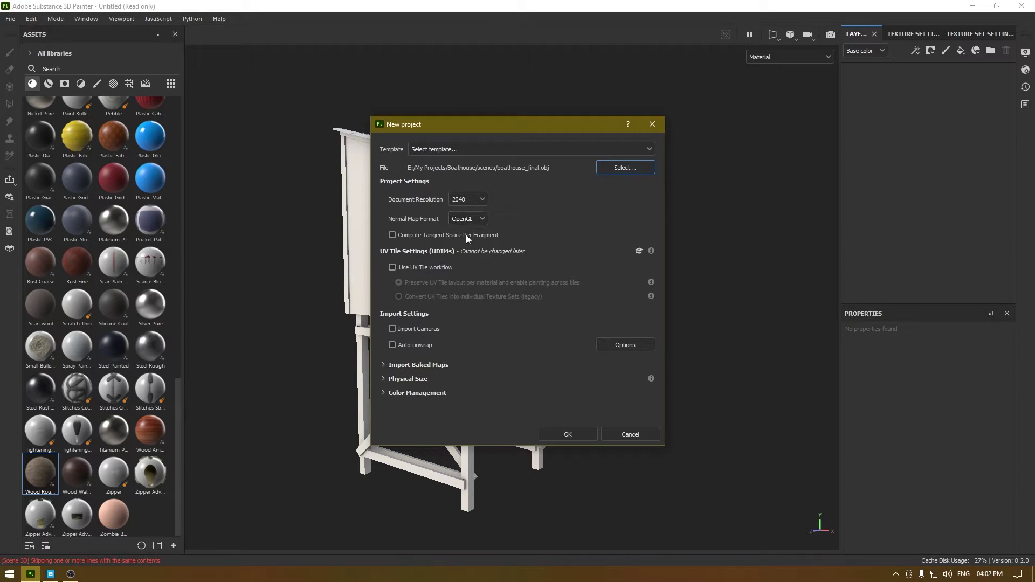
left_click(566, 432)
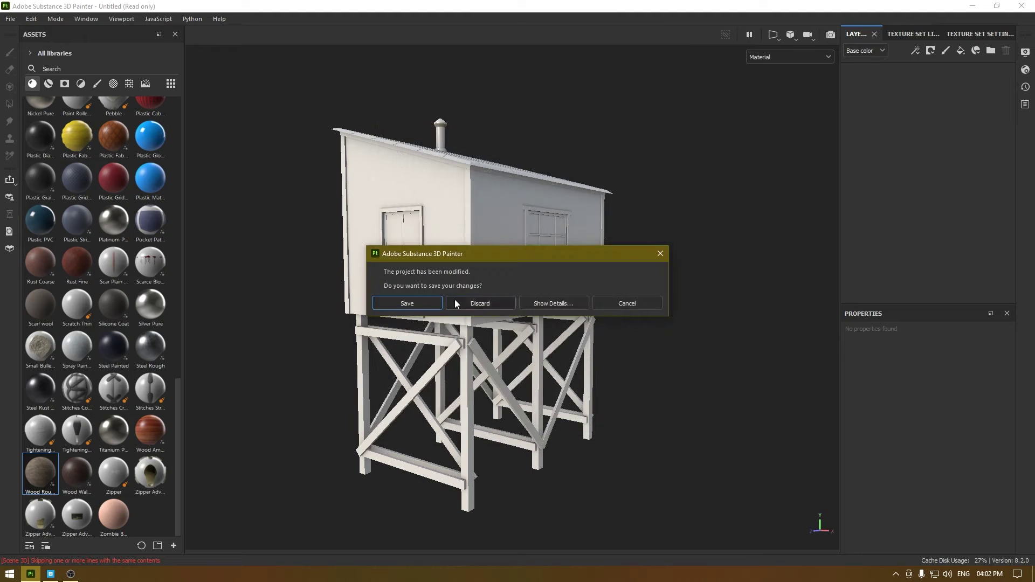
left_click(476, 303)
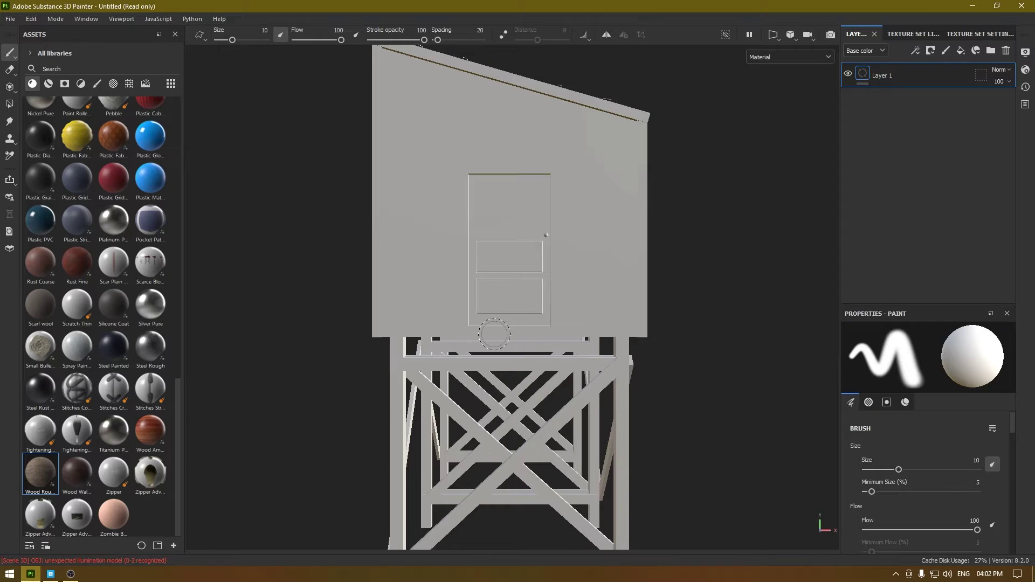
- Set the mesh map bake's output size to 2048 and exclude the Thickness and ID maps
left_click_drag(499, 331, 586, 241, "alt")
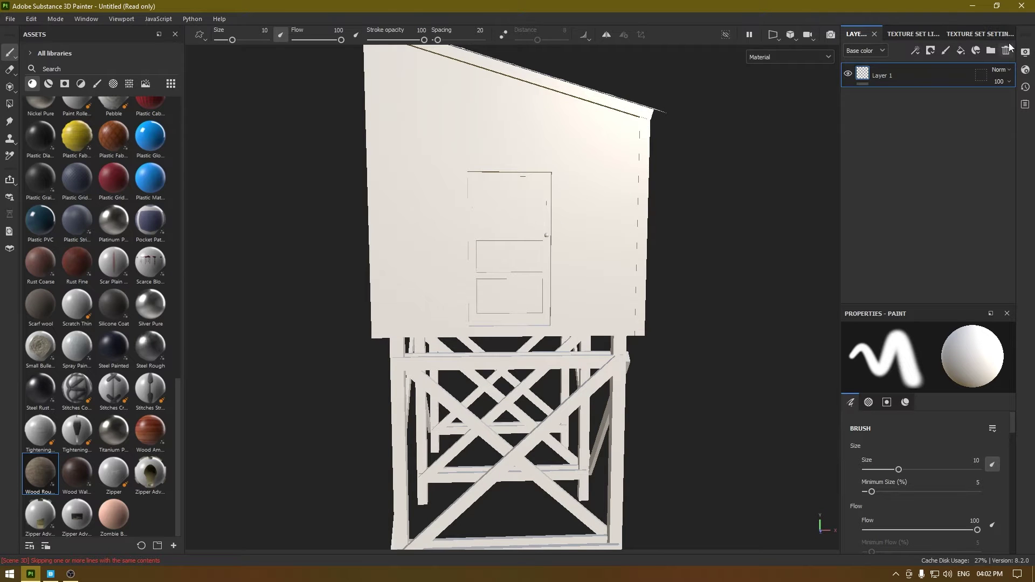
left_click(979, 34)
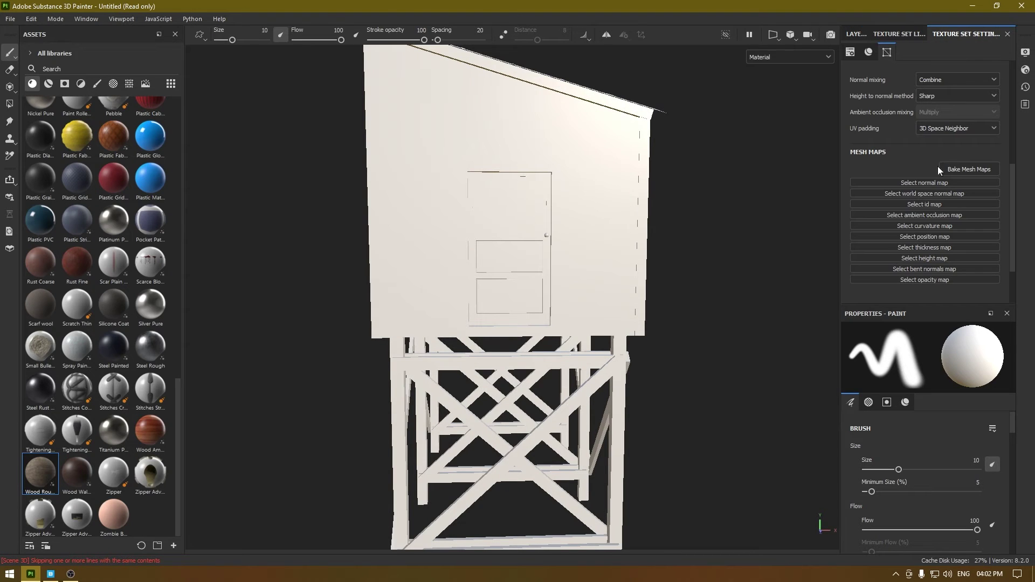
left_click(967, 169)
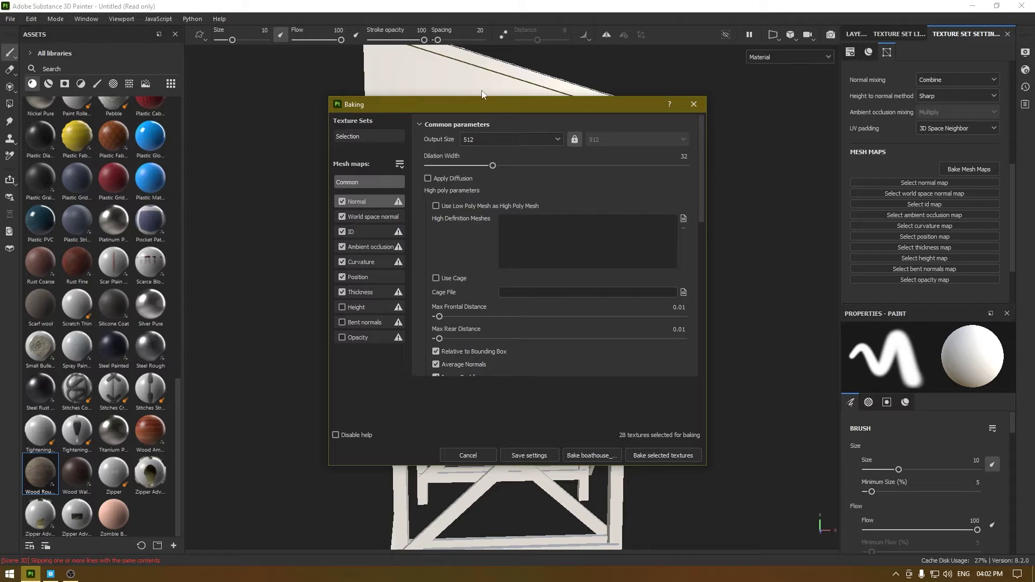
left_click(509, 138)
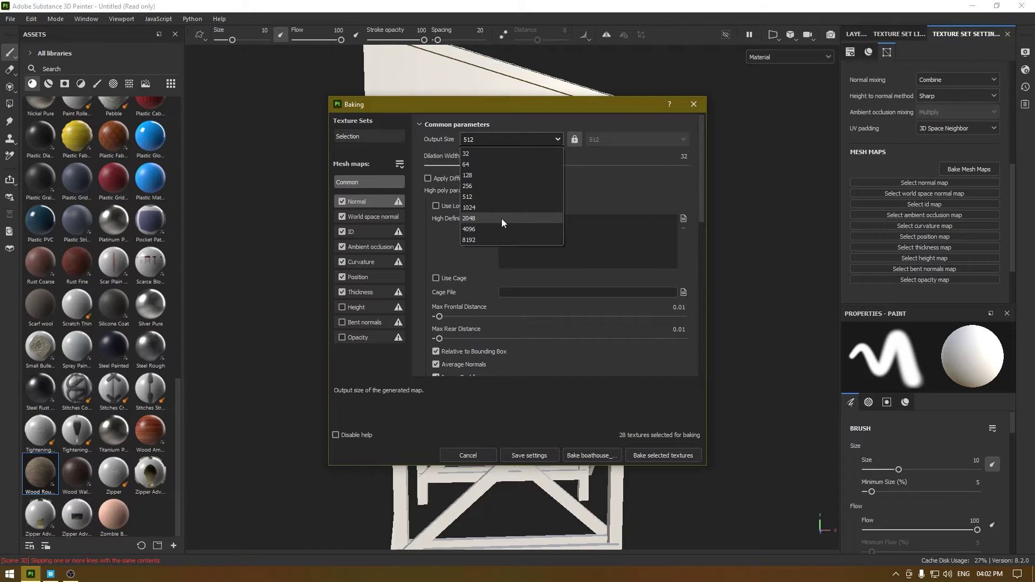
left_click(502, 219)
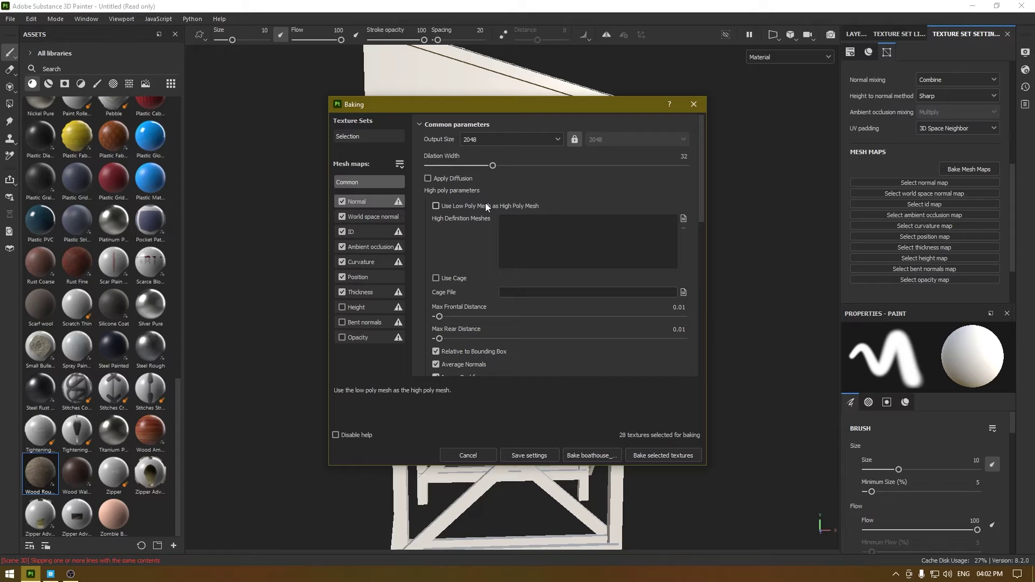
left_click(343, 293)
left_click(342, 231)
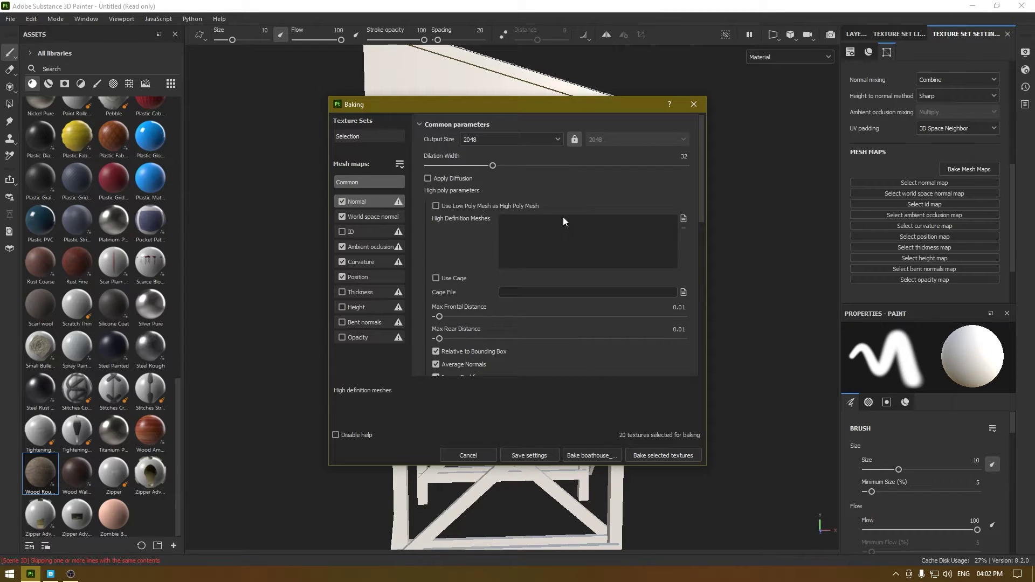
- Set the bake's antialiasing to Subsampling 2x2 and bake the selected mesh maps for all texture sets
scroll(478, 258, "down", 3)
left_click(522, 295)
left_click(531, 320)
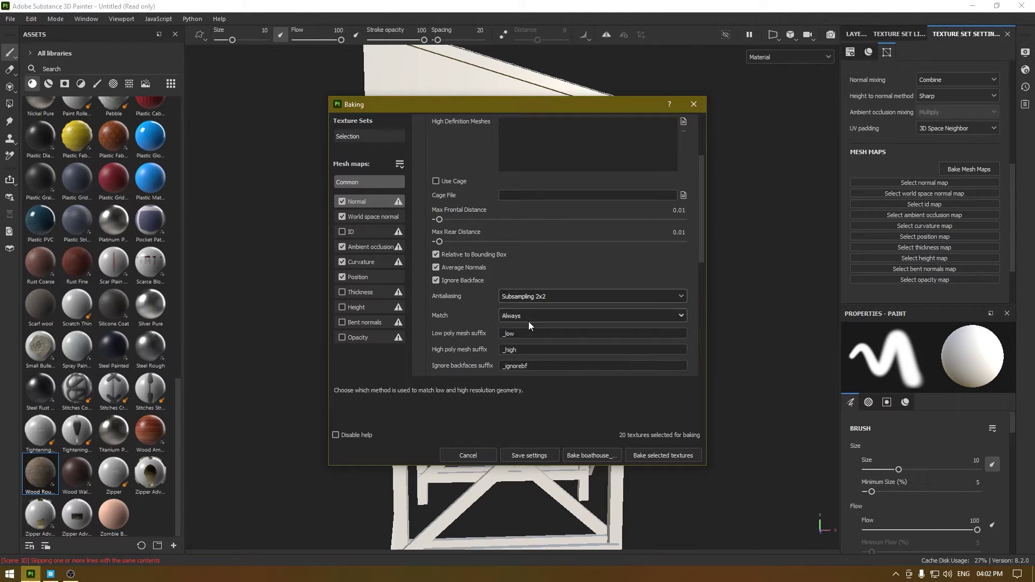
left_click(656, 457)
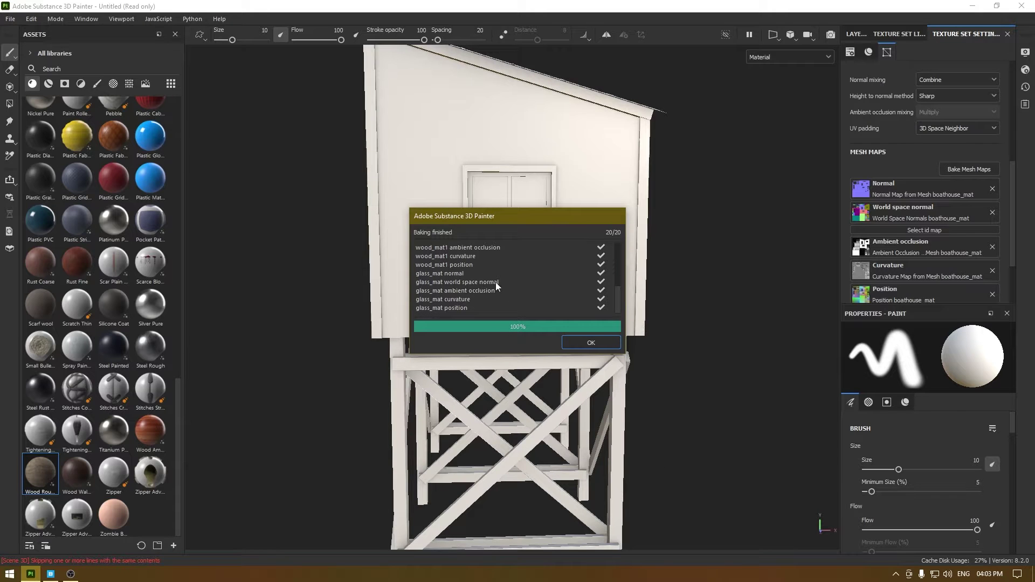
left_click(591, 343)
- Delete the default paint layer, Layer 1, from the boathouse texture set
mouse_move(602, 339)
left_mouse_down("alt")
mouse_move(536, 277)
mouse_move(378, 318)
mouse_move(497, 307)
mouse_move(506, 289)
left_mouse_up("alt")
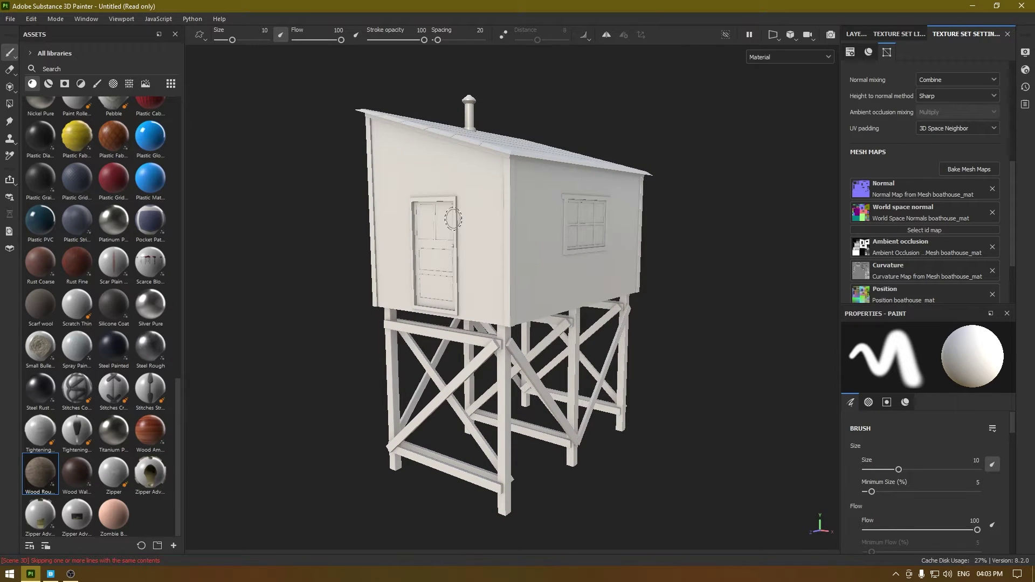
left_click(856, 33)
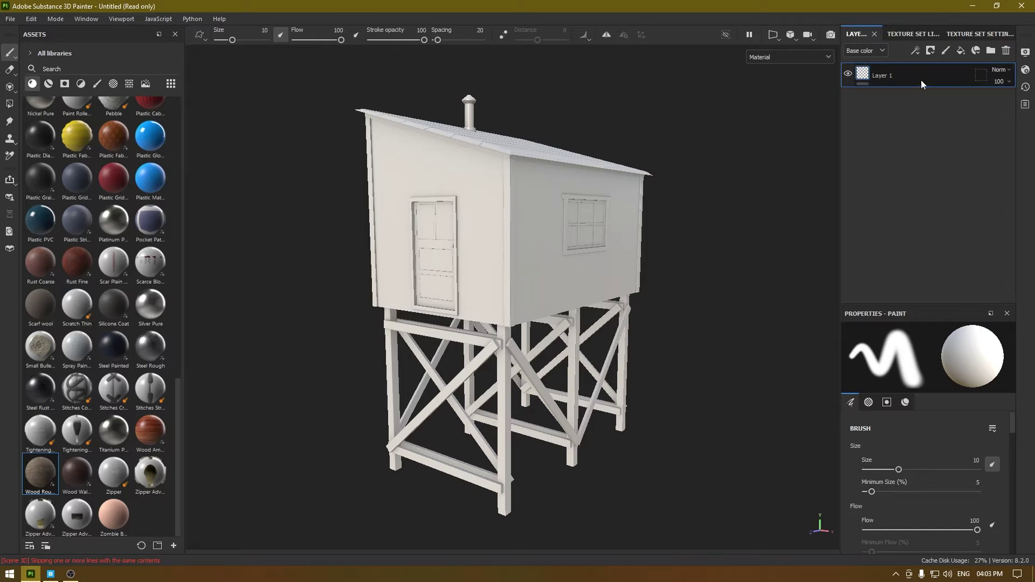
left_click(1006, 51)
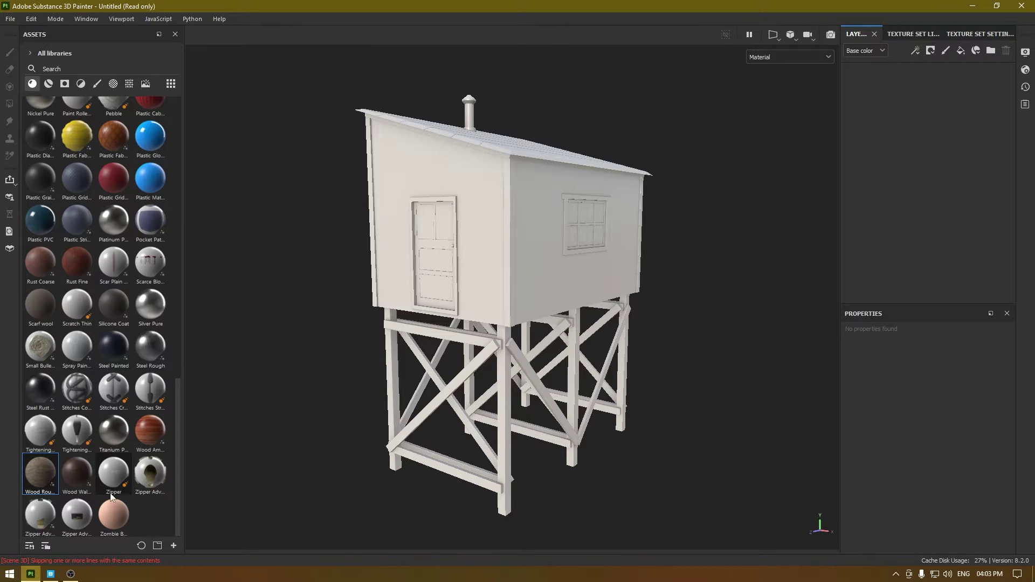
- Switch to Quixel Bridge and open the file folder of the Weathered Wooden Planks surface
left_click(50, 574)
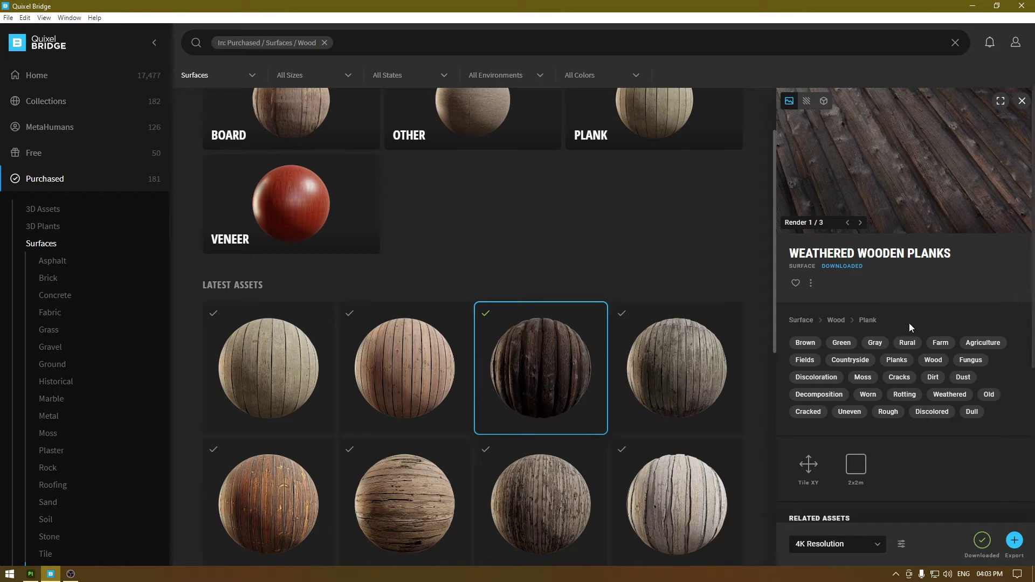
left_click(810, 287)
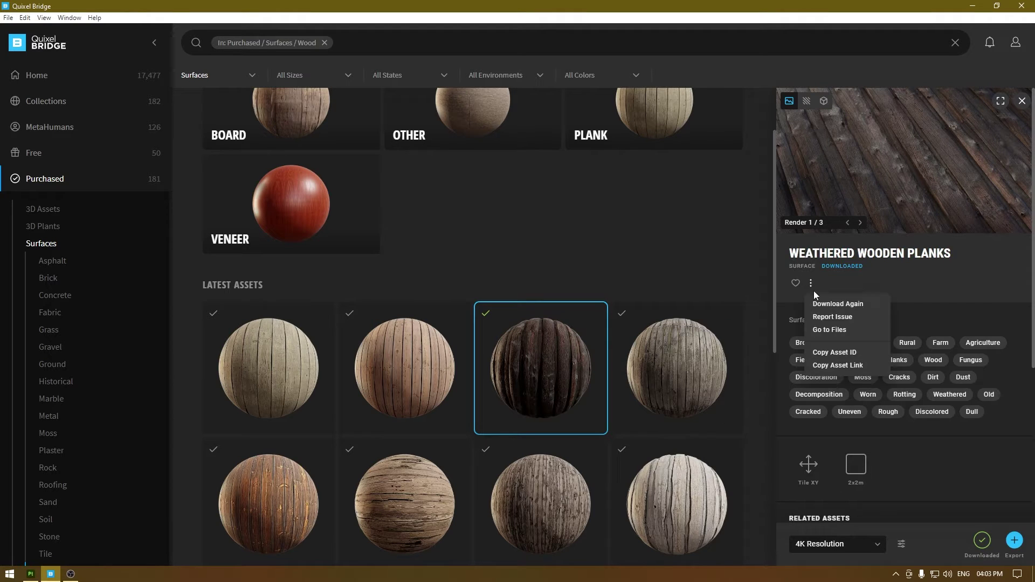
left_click(826, 334)
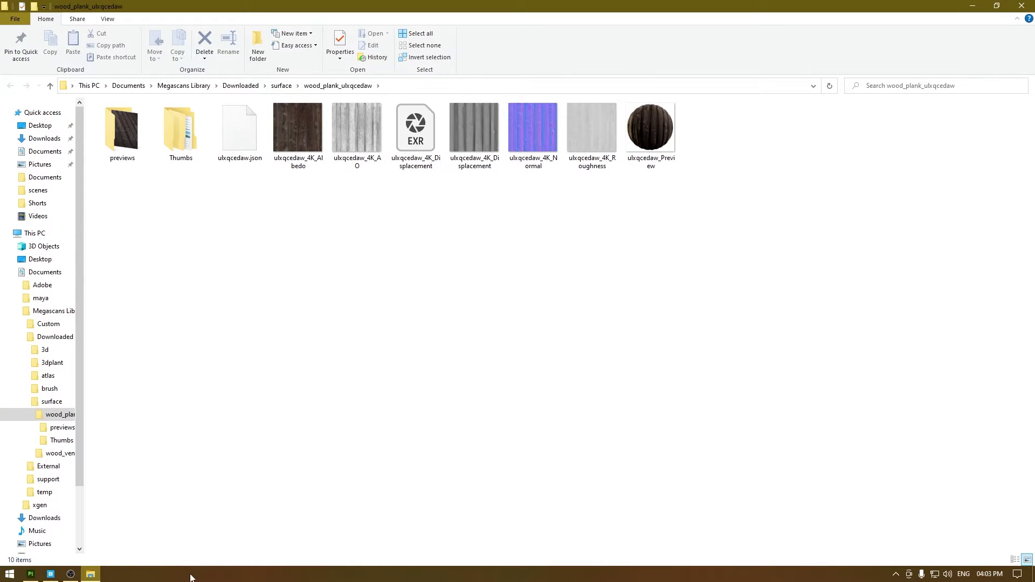
- Bring the planks' 4K Albedo, AO, Displacement EXR, Normal and Roughness files from the folder into Substance 3D Painter's assets
left_click(299, 143)
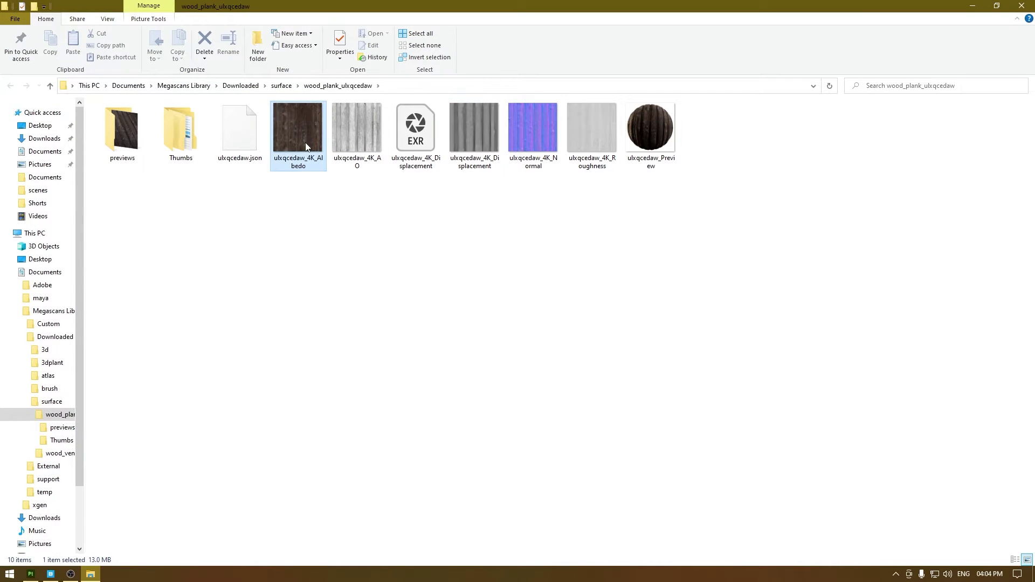
left_click(354, 153, "ctrl")
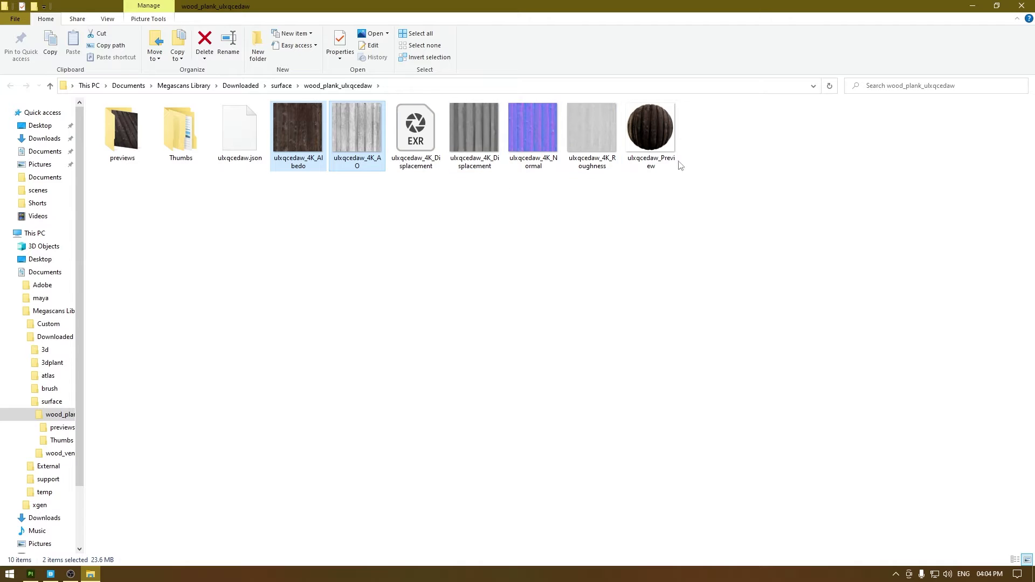
left_click(416, 160, "ctrl")
left_click(536, 159, "ctrl")
left_click(599, 151, "ctrl")
mouse_move(600, 151)
left_mouse_down()
mouse_move(141, 542)
mouse_move(62, 550)
mouse_move(31, 574)
mouse_move(116, 232)
mouse_move(119, 266)
left_mouse_up()
- Set the usage of all five imported wood plank maps to texture
left_click(655, 196)
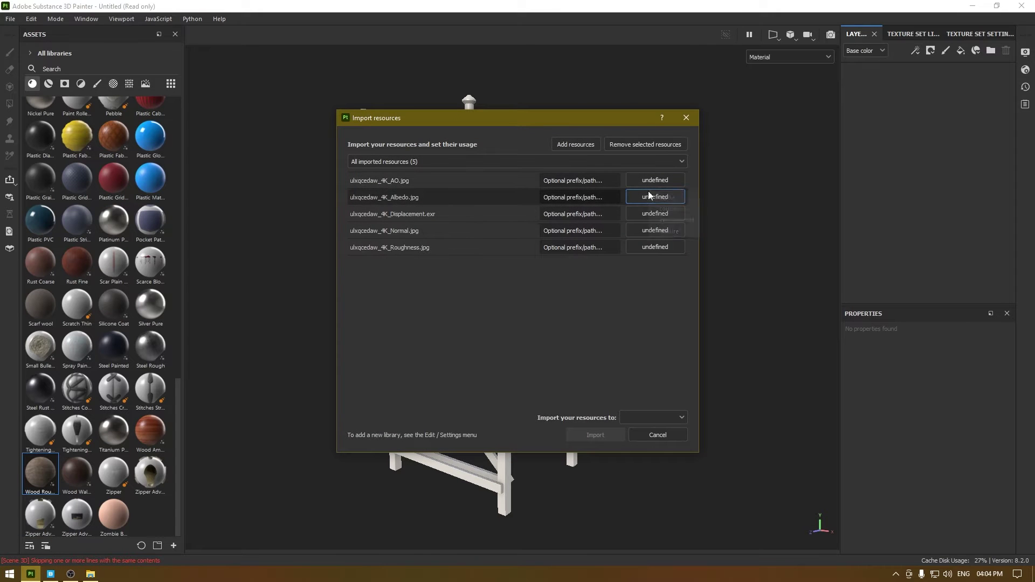
left_click(662, 214)
left_click(657, 183)
left_click(663, 223)
left_click(659, 214)
left_click(675, 251)
left_click(659, 231)
left_click(665, 269)
left_click(657, 249)
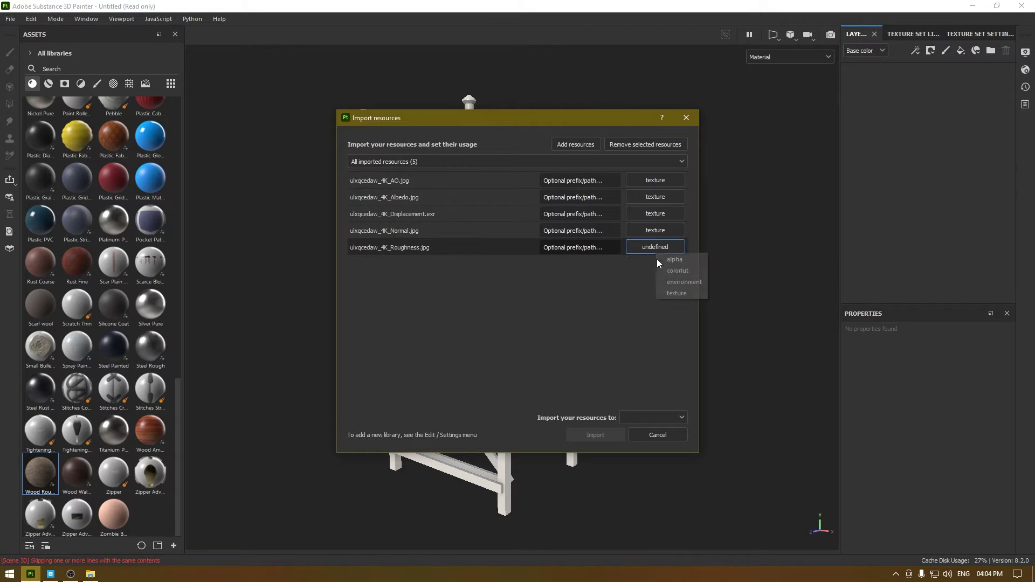
left_click(669, 294)
- Import the five wood plank maps into the current project 'Untitled'
left_click(643, 420)
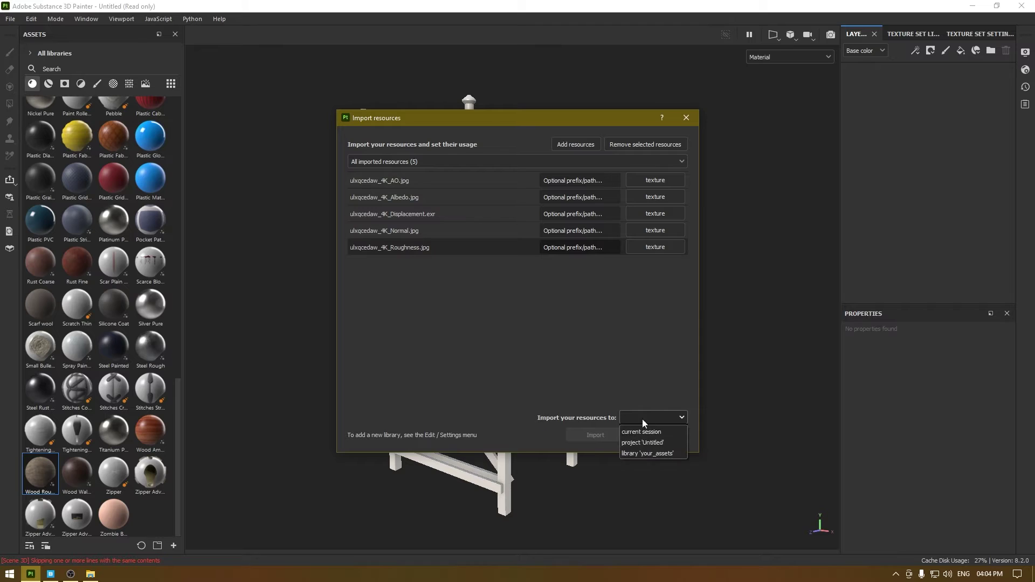
left_click(663, 443)
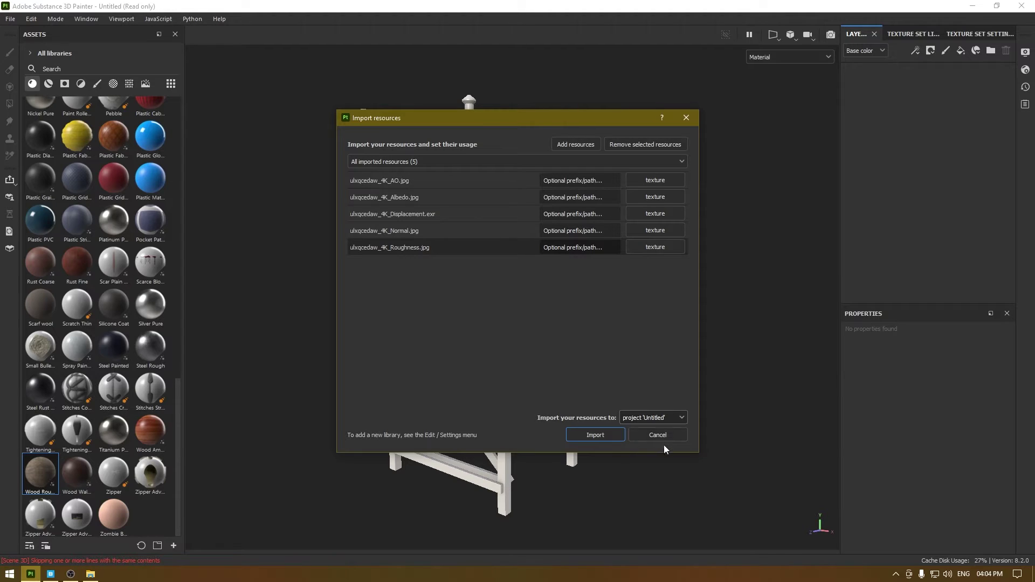
left_click(607, 435)
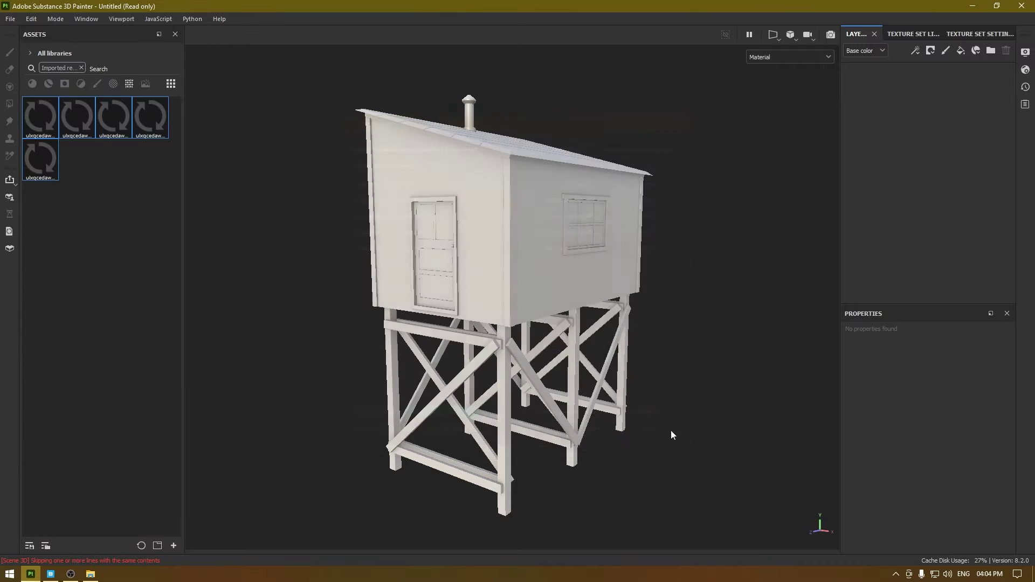
- Save the project under the name texturing
key("ctrl+s")
double_click(299, 89)
left_click(545, 290)
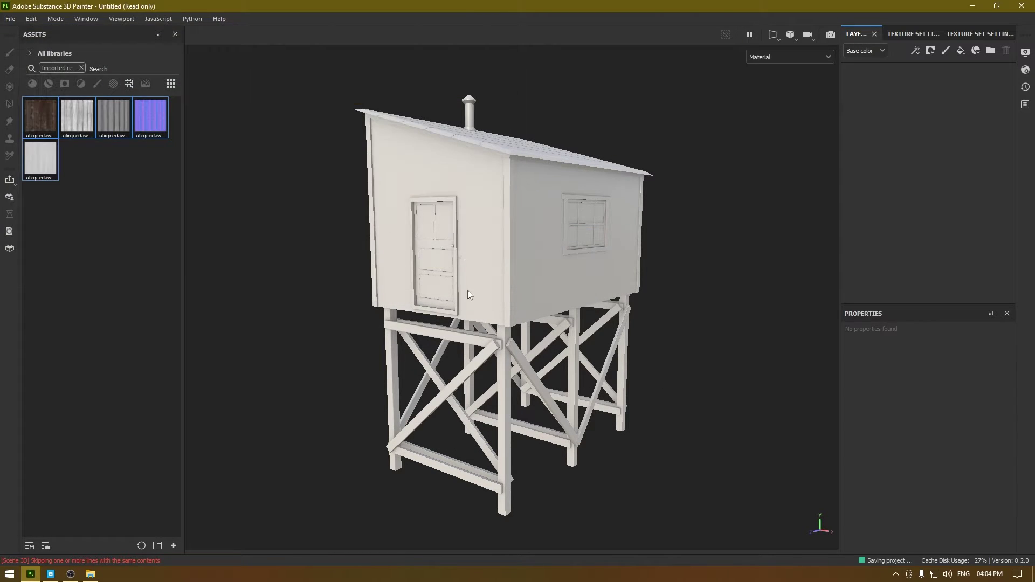
- Check the texture set list and add a fill layer to the boathouse_mat texture set
left_click(914, 33)
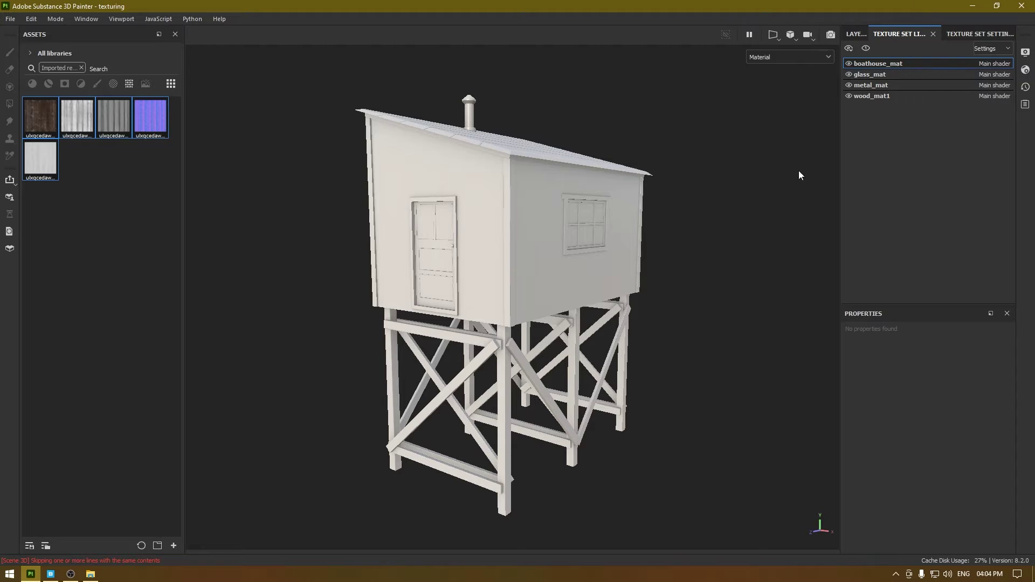
left_click(853, 34)
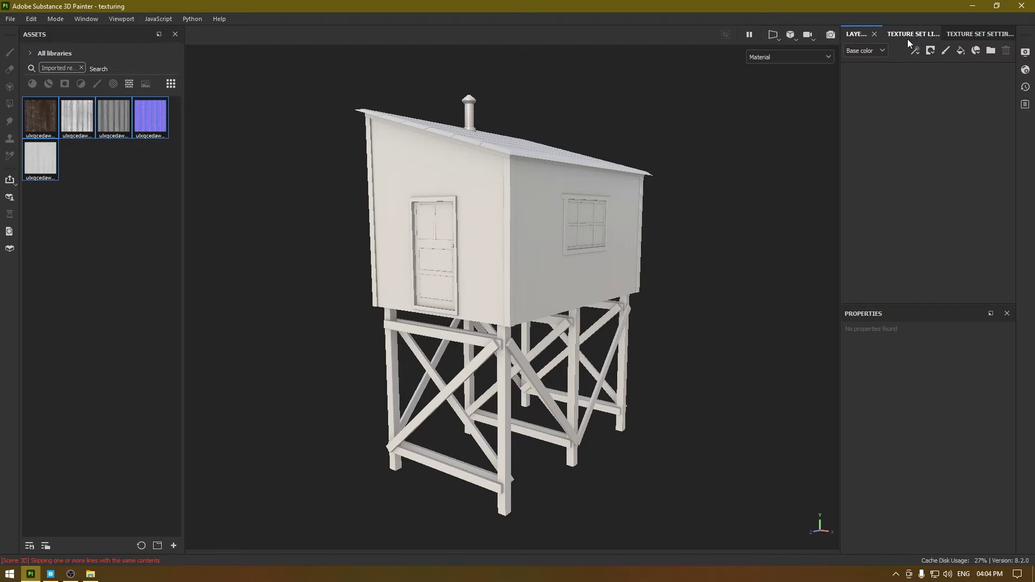
left_click(960, 50)
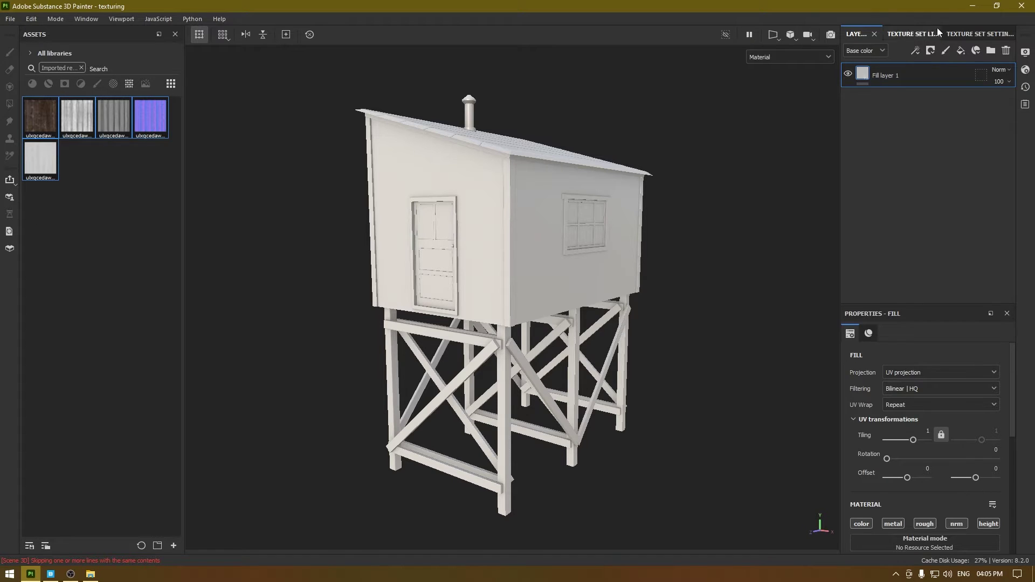
scroll(936, 429, "down", 5)
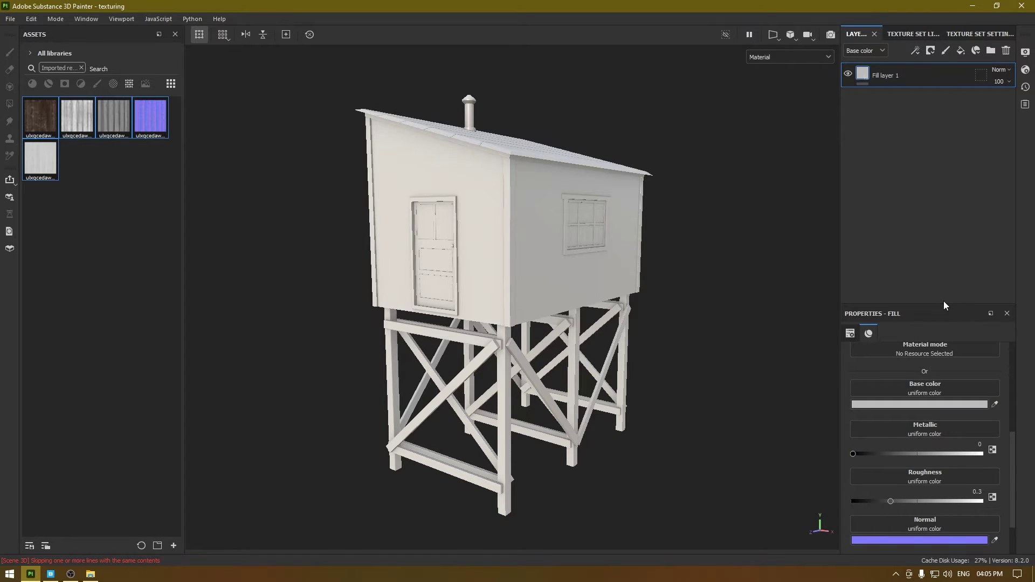
- Add an ambient occlusion channel to the boathouse_mat texture set
left_click_drag(945, 305, 949, 262)
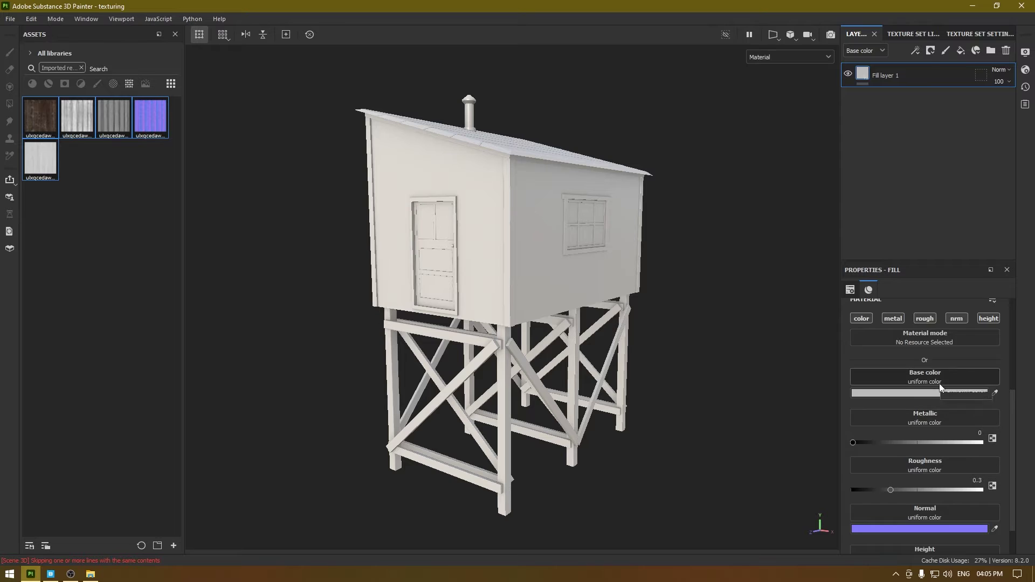
scroll(940, 386, "up", 1)
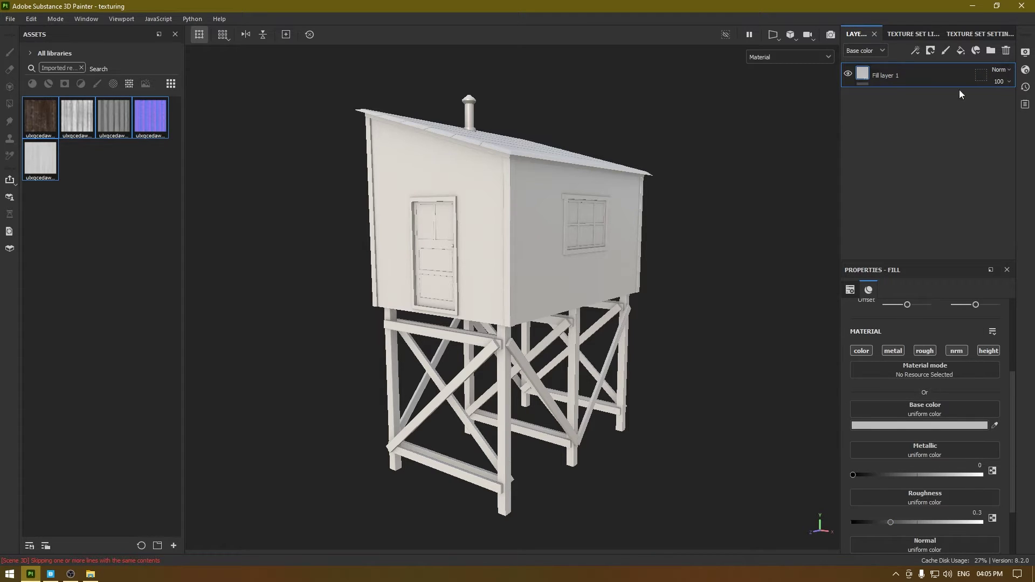
left_click(989, 38)
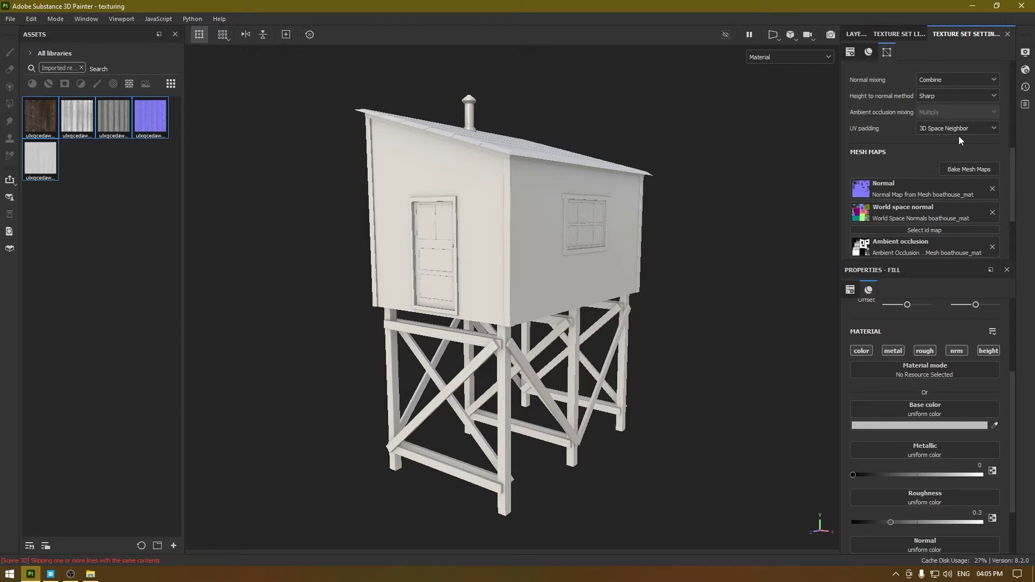
scroll(958, 136, "down", 3)
scroll(959, 135, "up", 8)
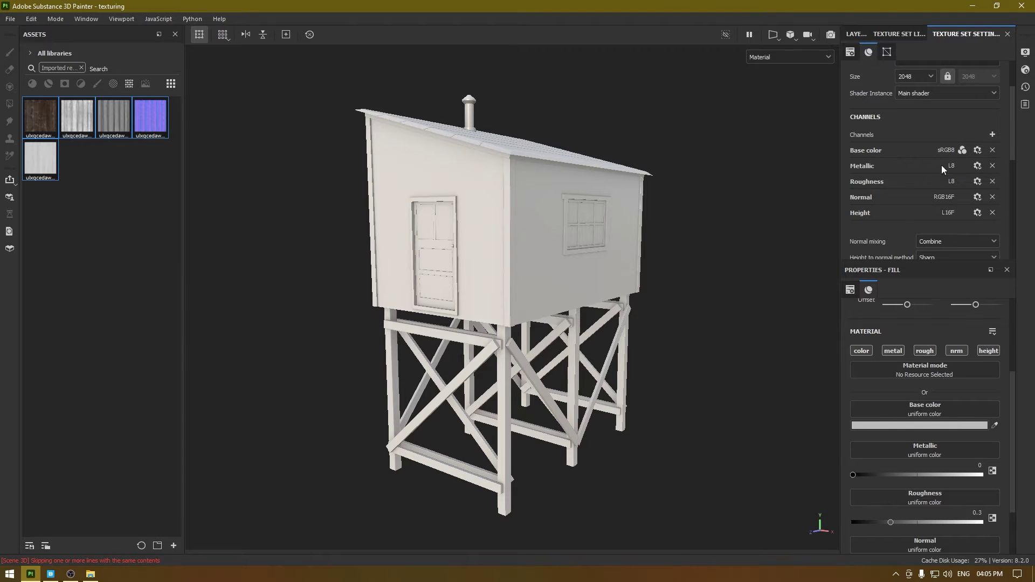
left_click(992, 135)
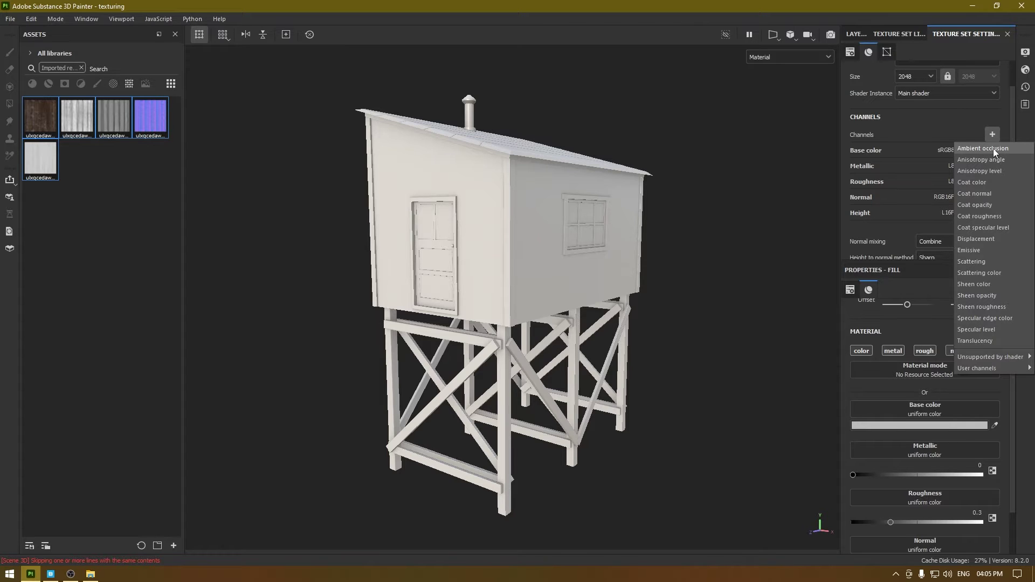
left_click(993, 148)
- Enable the ambient occlusion channel in the material of Fill layer 1
left_click(858, 38)
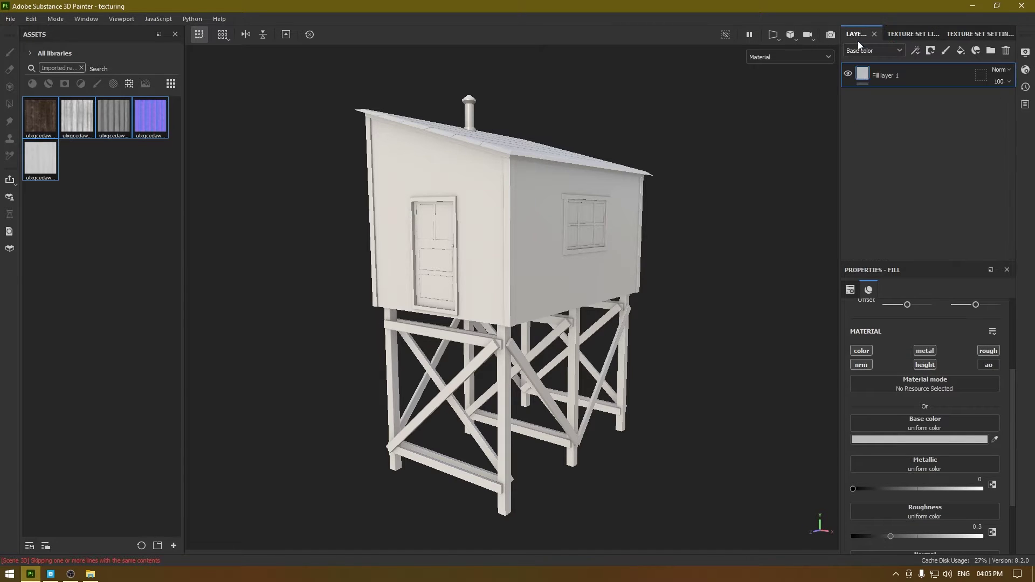
scroll(943, 377, "down", 2)
scroll(964, 398, "up", 3)
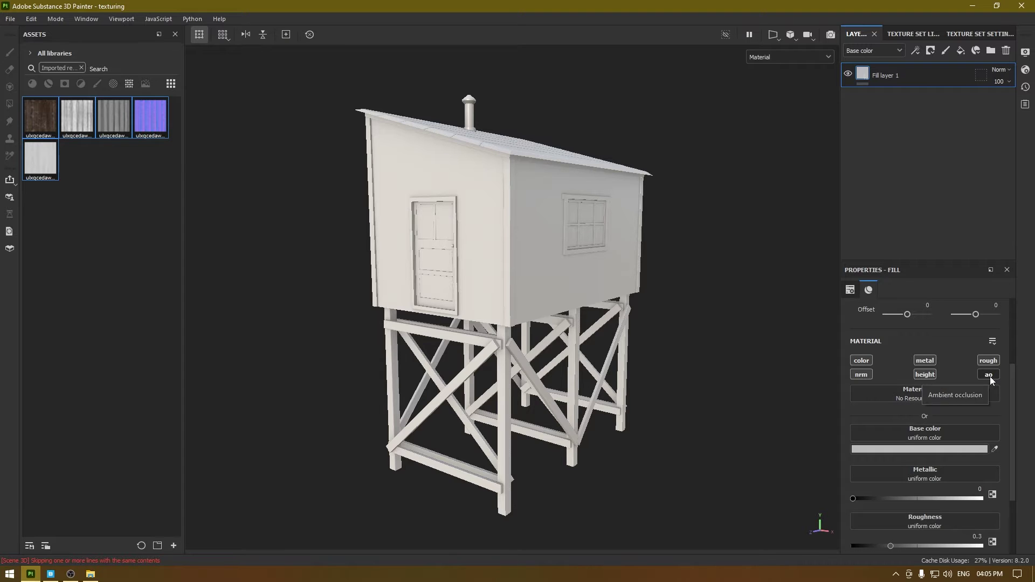
scroll(971, 454, "down", 3)
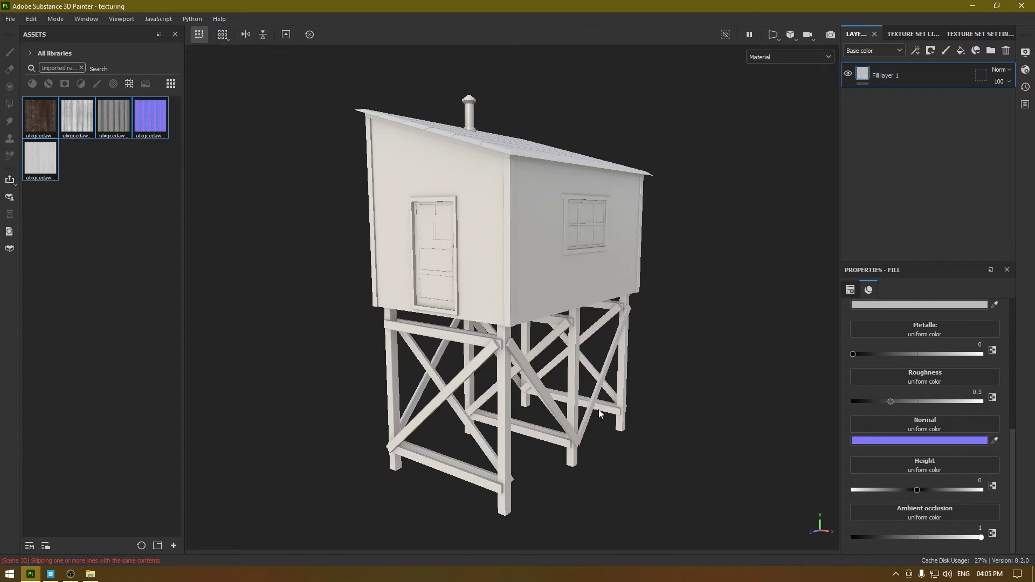
- Assign the ulxqcedaw_4K_Albedo map to the fill's base color and the ulxqcedaw_4K_AO map to its ambient occlusion
left_click(50, 131)
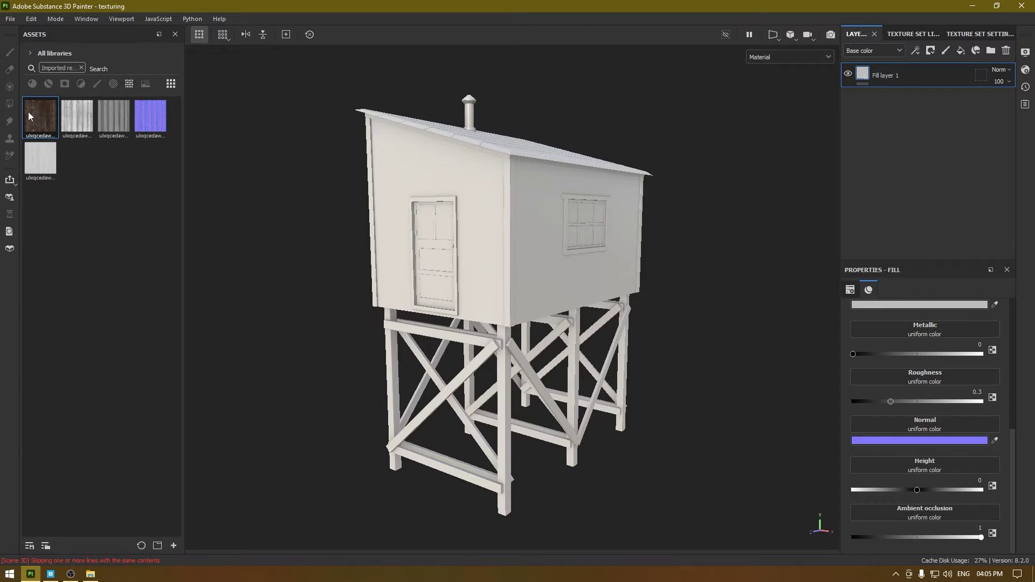
scroll(923, 374, "up", 1)
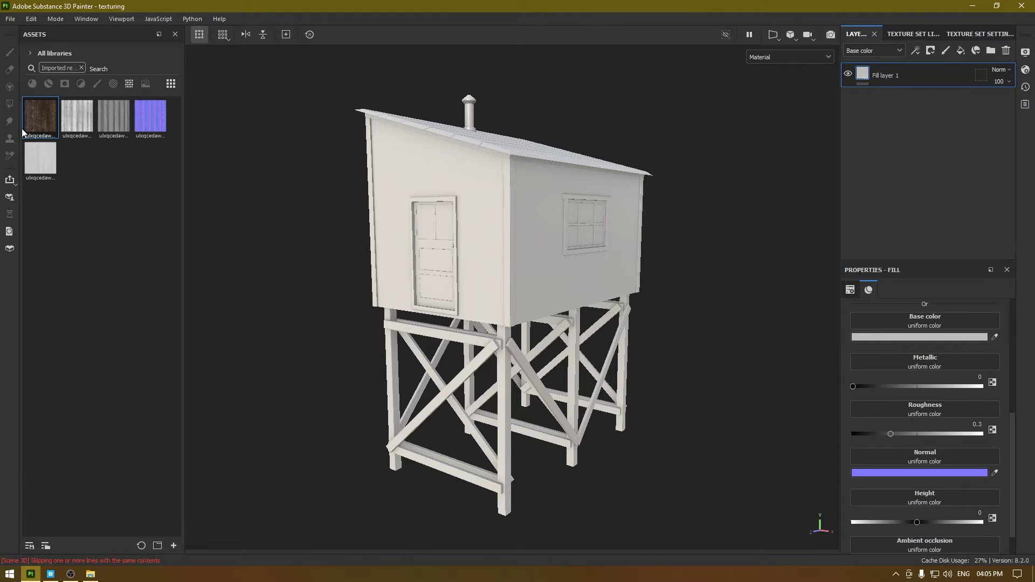
left_click_drag(40, 116, 924, 322)
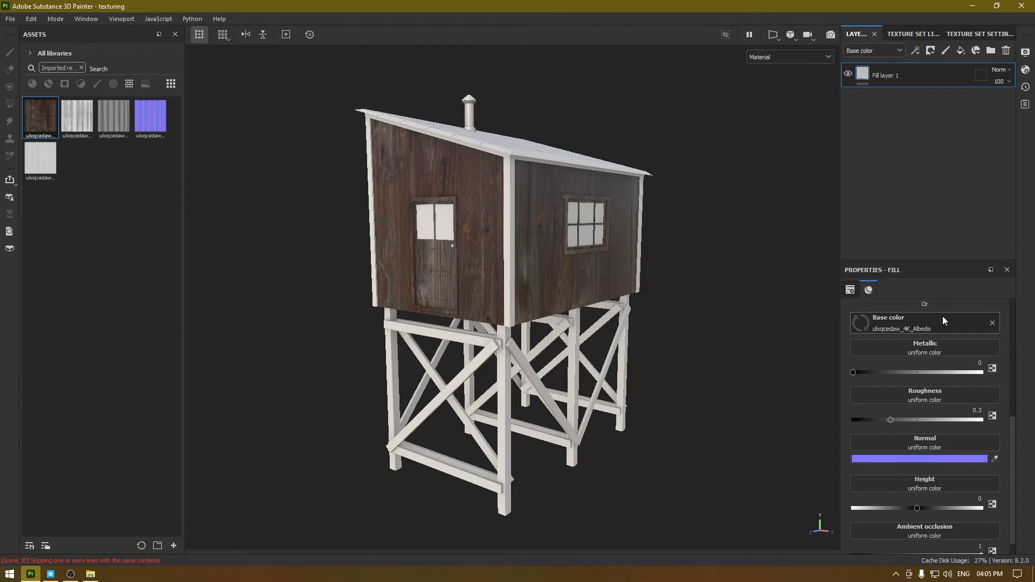
left_click(83, 120)
left_click_drag(83, 119, 924, 533)
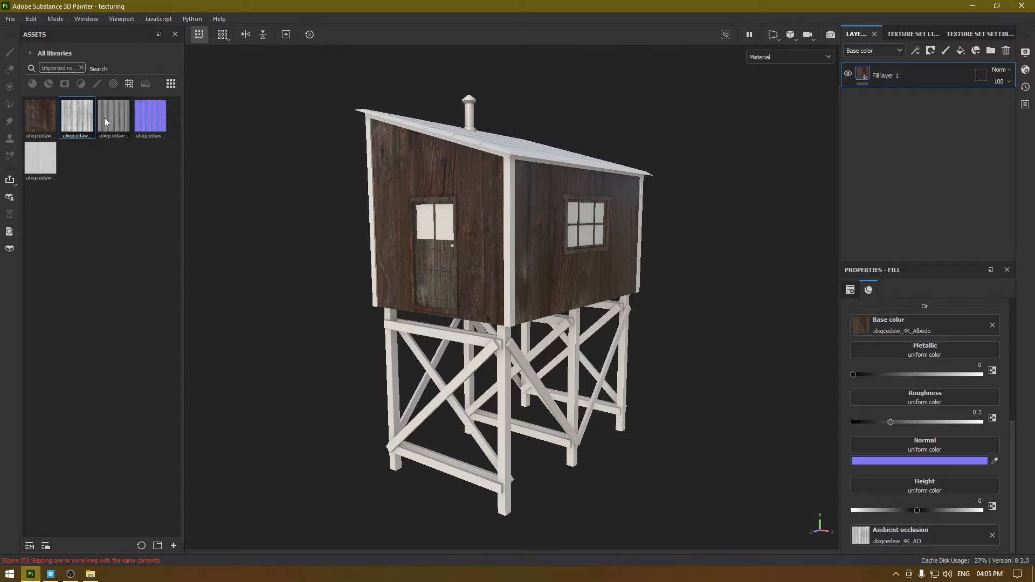
- Assign the wood's displacement, normal and roughness maps to the fill's height, normal and roughness channels, and disable the metallic channel
left_click_drag(109, 118, 948, 491)
left_click(158, 135)
left_click_drag(157, 135, 928, 480)
left_click_drag(34, 175, 906, 433)
scroll(923, 369, "up", 2)
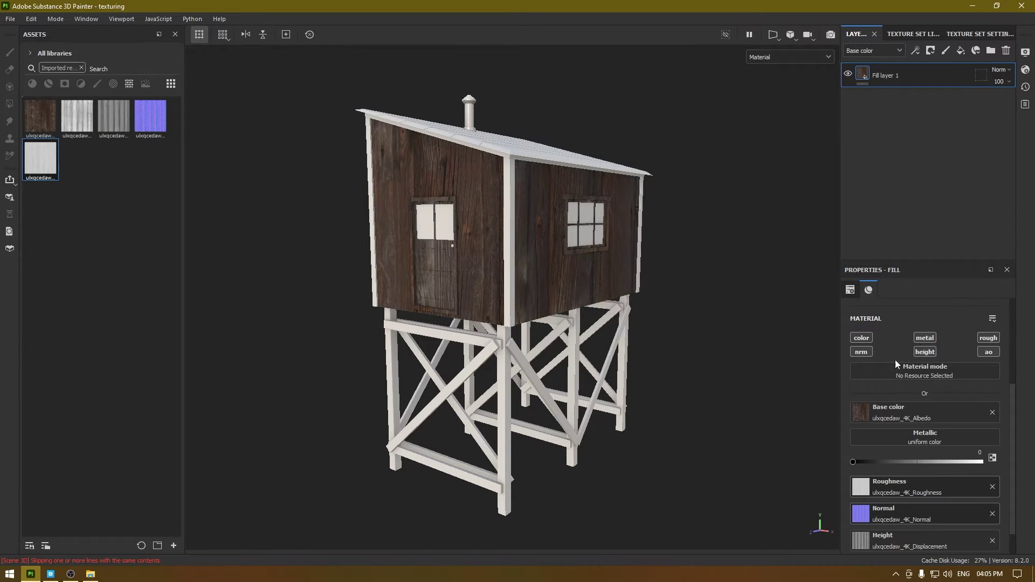
left_click(933, 338)
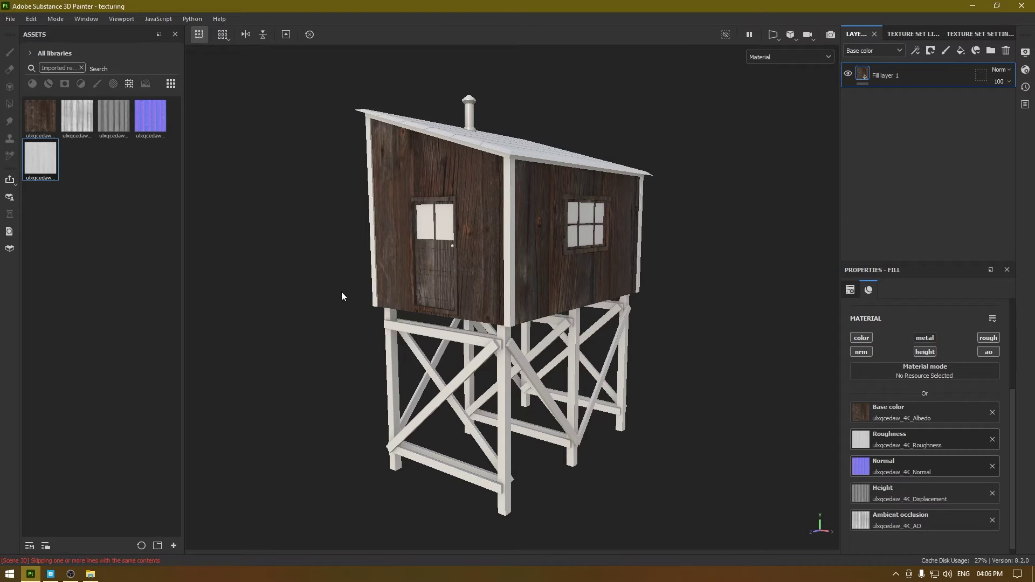
- Try UV tiling values of 5 and 10 on the wood fill, settling on 8
scroll(484, 215, "up", 3)
scroll(936, 355, "up", 3)
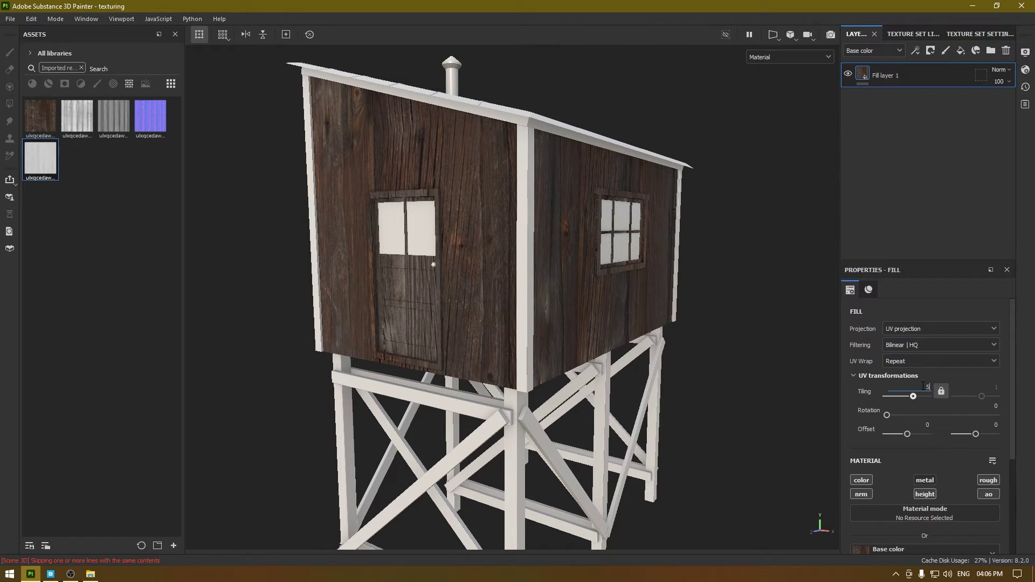
key("Return")
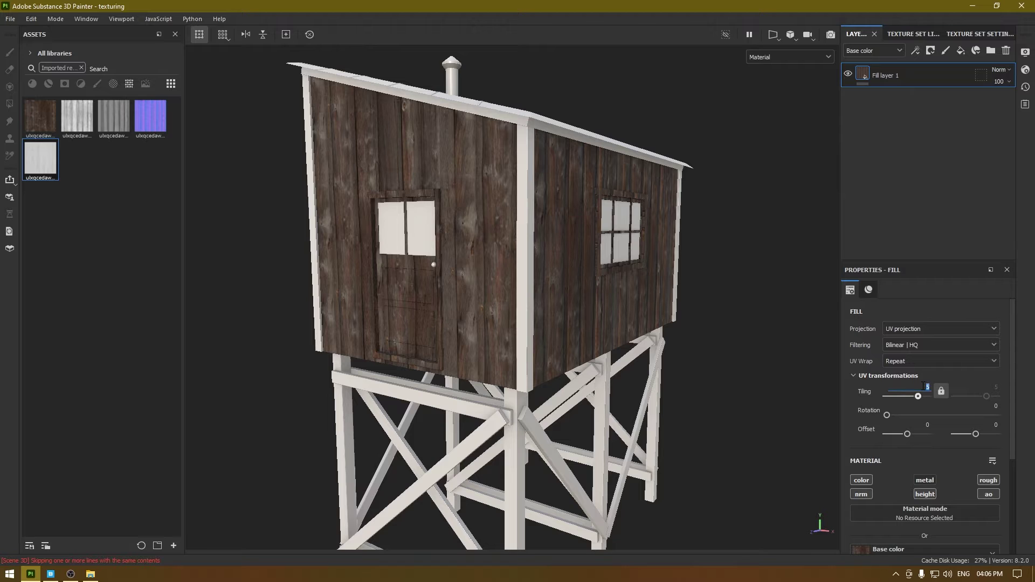
type("10")
key("Return")
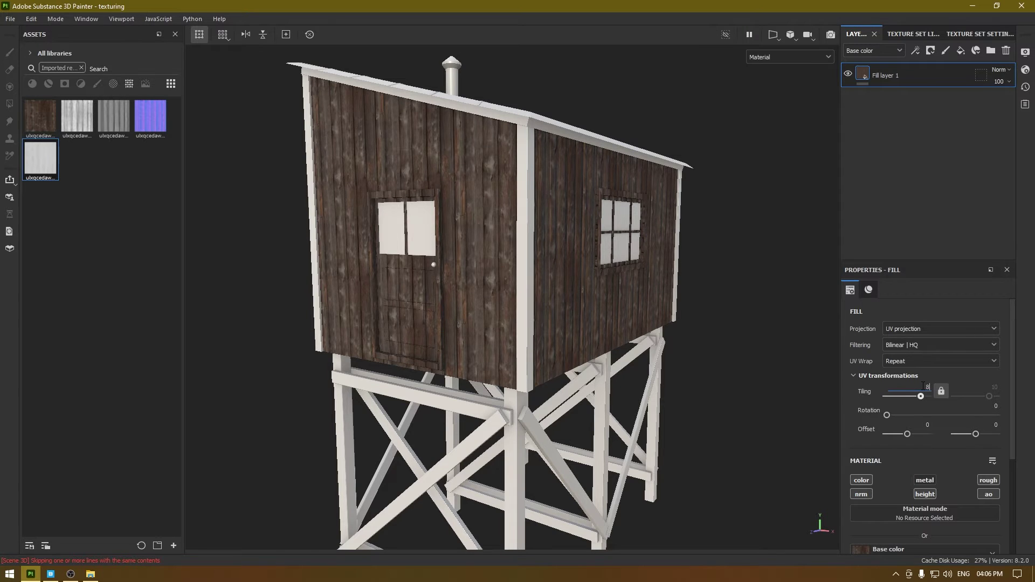
key("Return")
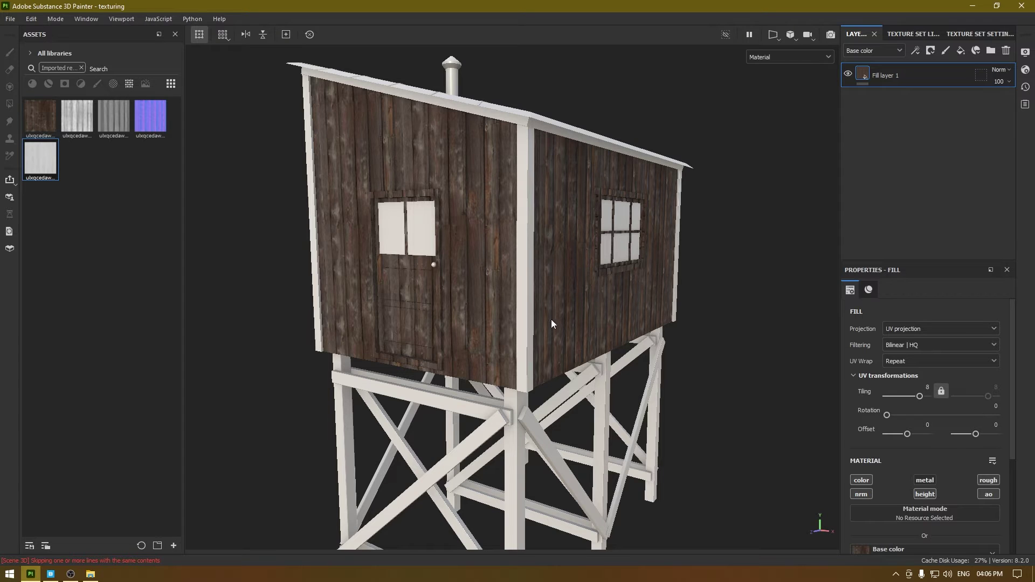
- Set the wood fill's UV rotation to 90 so the planks run horizontally along the walls
left_click_drag(890, 415, 900, 415)
left_click(991, 405)
type("90")
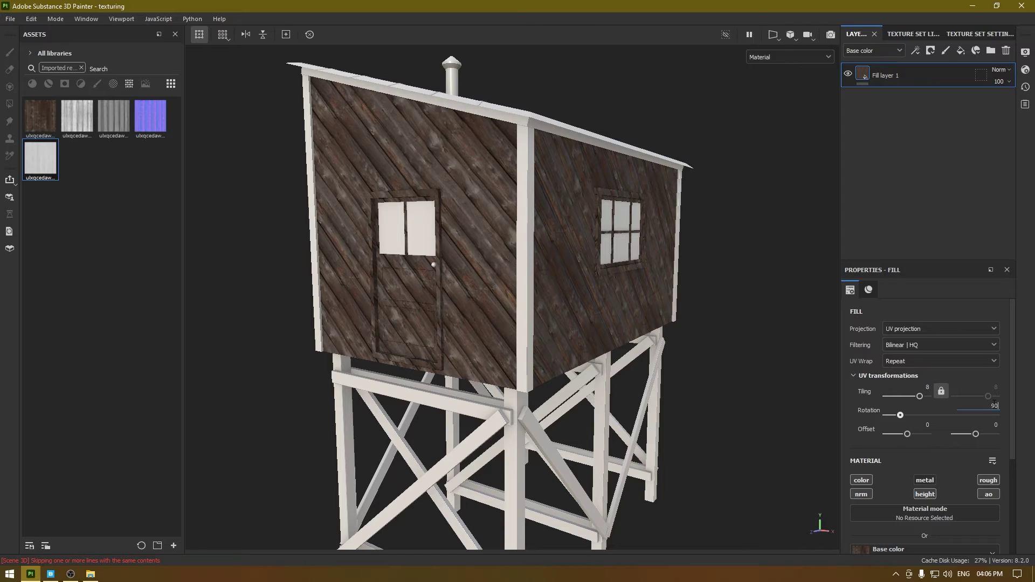
key("Return")
left_click_drag(561, 300, 506, 301, "alt")
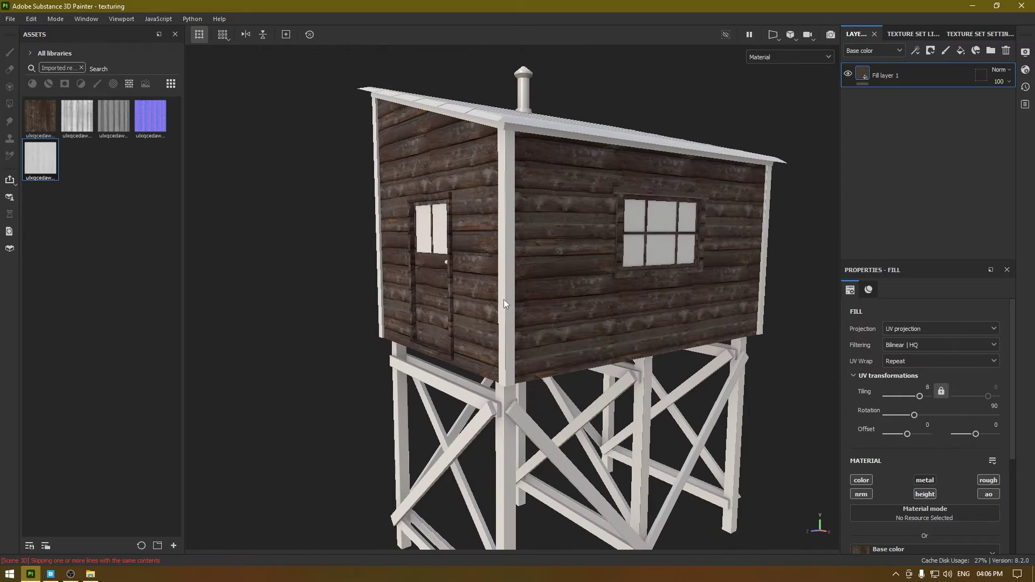
left_click_drag(558, 324, 627, 302, "alt")
left_click_drag(655, 354, 678, 352, "alt")
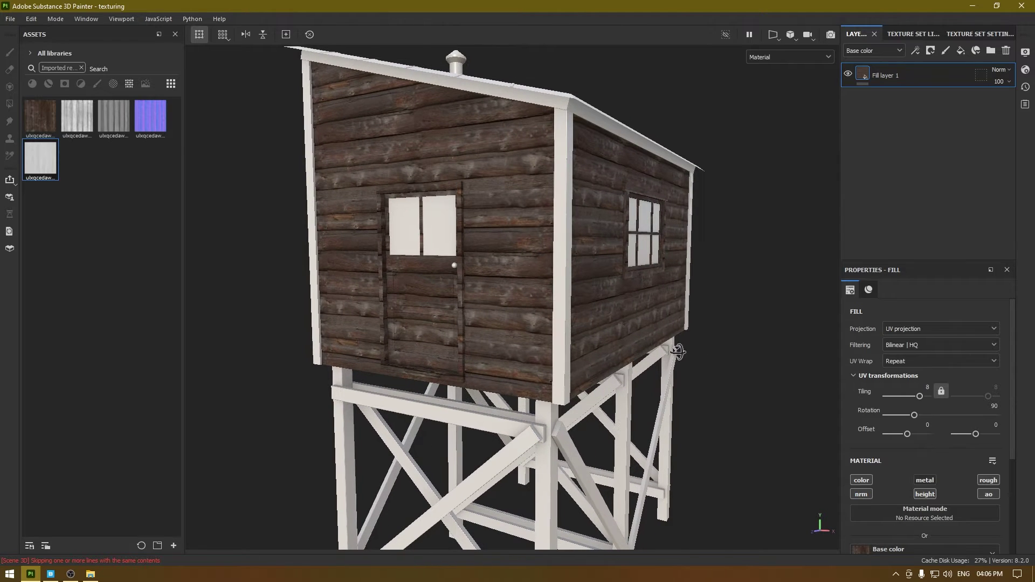
- Add an HSL Perceptive filter to Fill layer 1
right_click(913, 70)
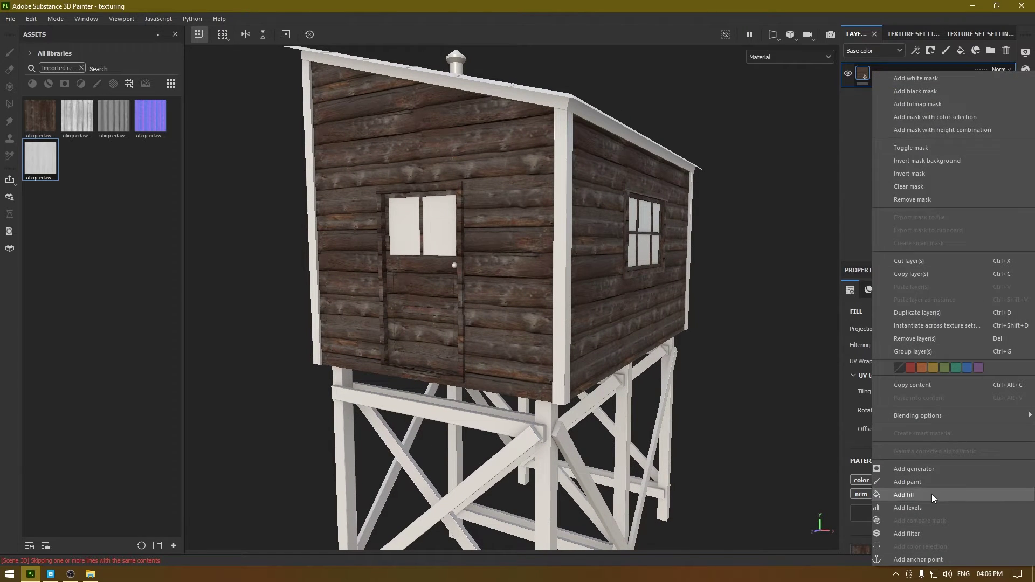
left_click(925, 534)
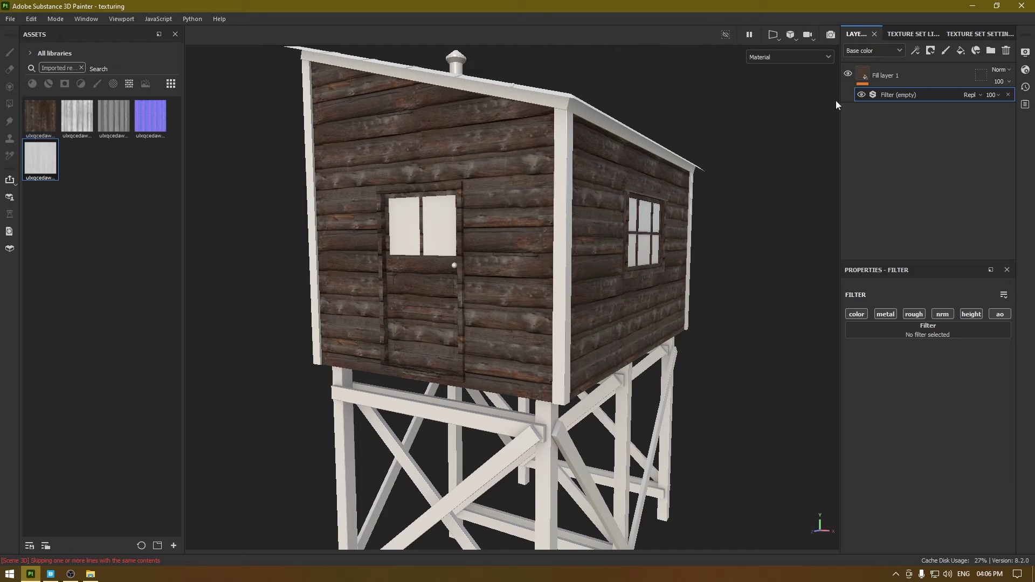
left_click(871, 334)
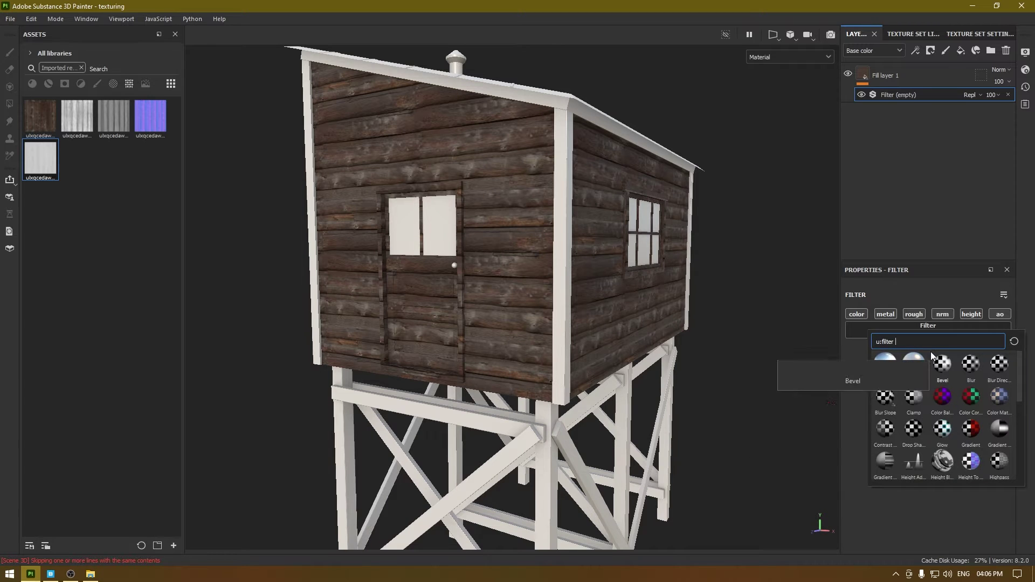
type("hsl")
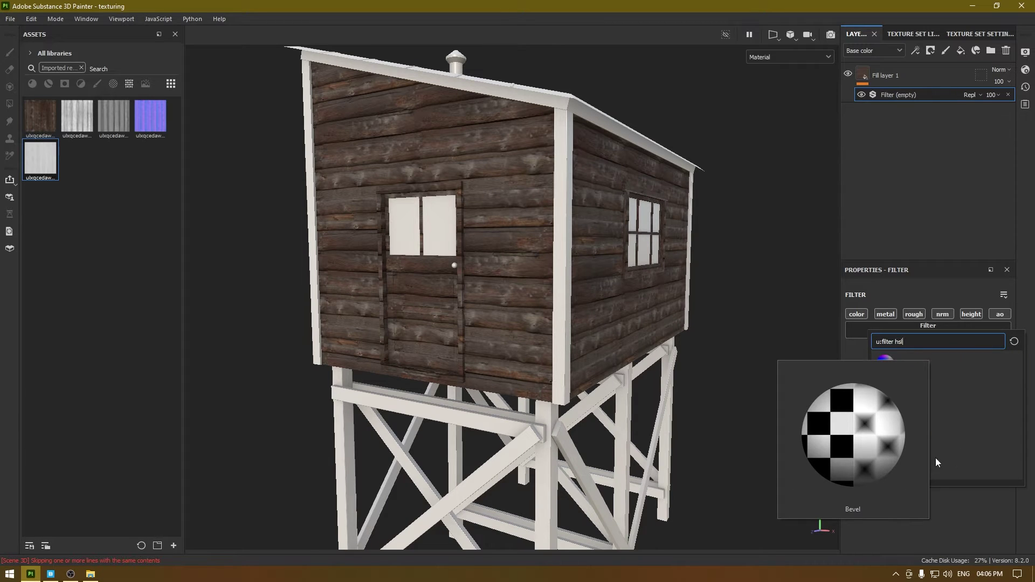
left_click(884, 366)
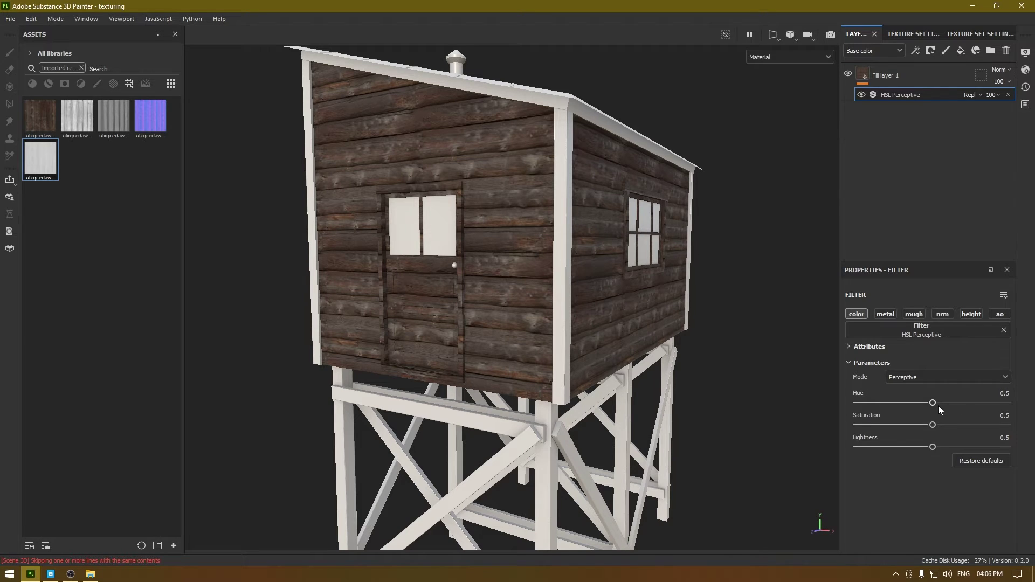
- Lower the HSL Perceptive filter's saturation to about 0.394 and its lightness to about 0.477
left_click_drag(933, 425, 926, 450)
left_click_drag(572, 177, 521, 300, "alt")
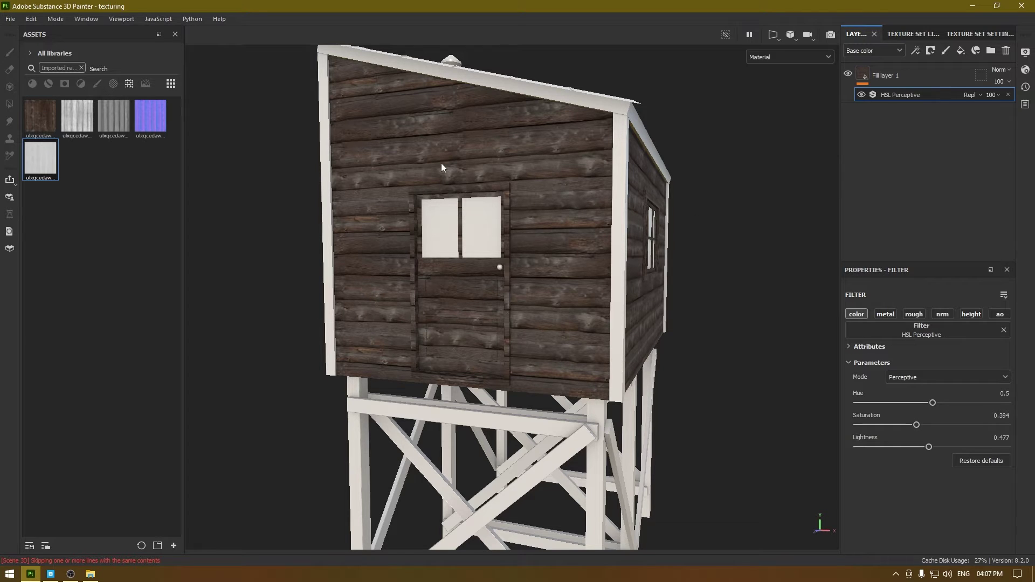
left_click_drag(500, 322, 531, 281, "alt")
- Group the wood fill layer into a folder and add a black mask to that folder
left_click(911, 81)
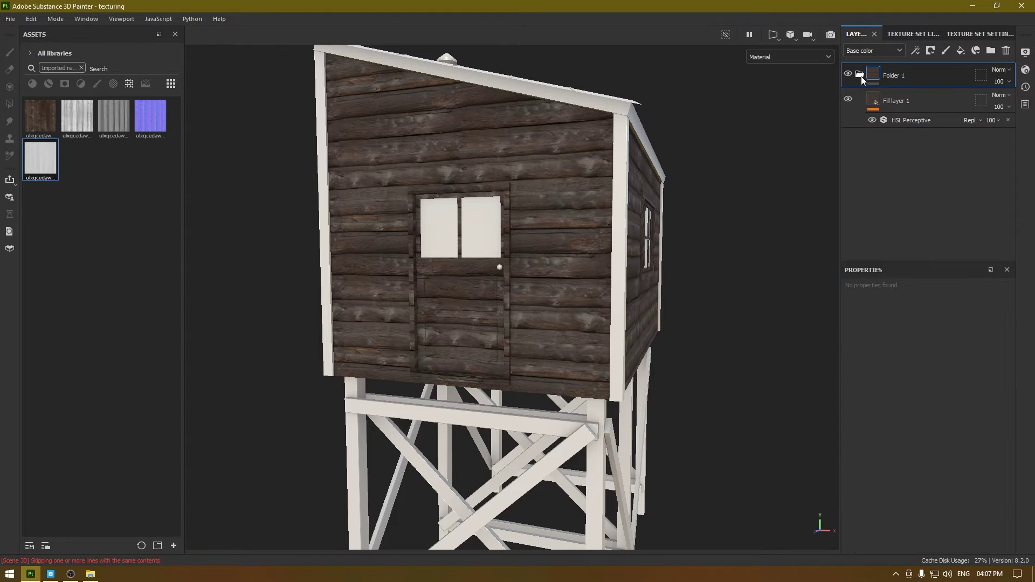
key("ctrl+g")
right_click(873, 81)
left_click(933, 104)
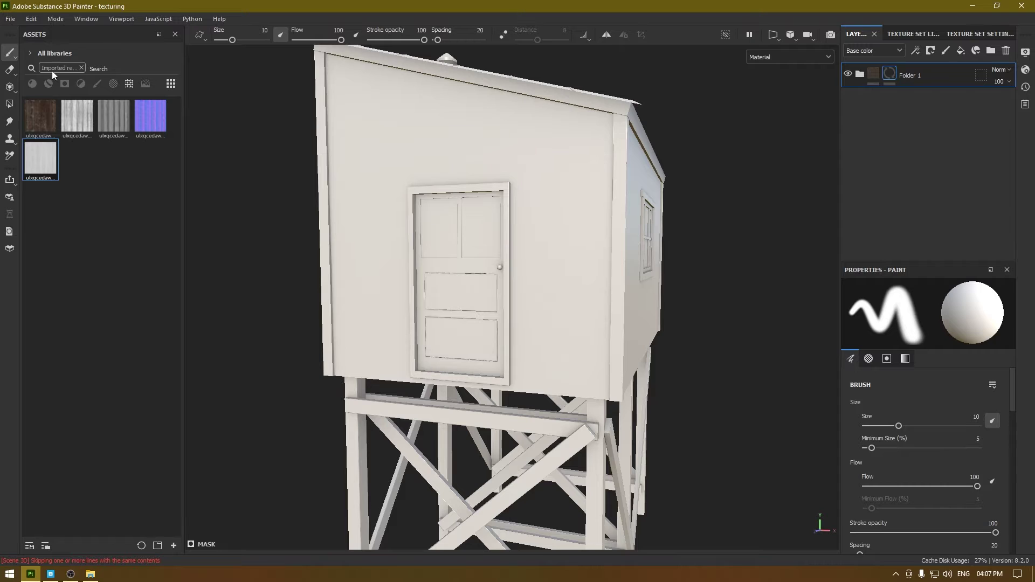
- Reveal the wood on the boathouse walls in the folder mask using Polygon Fill in mesh mode, leaving the door and window frames masked
left_click(10, 105)
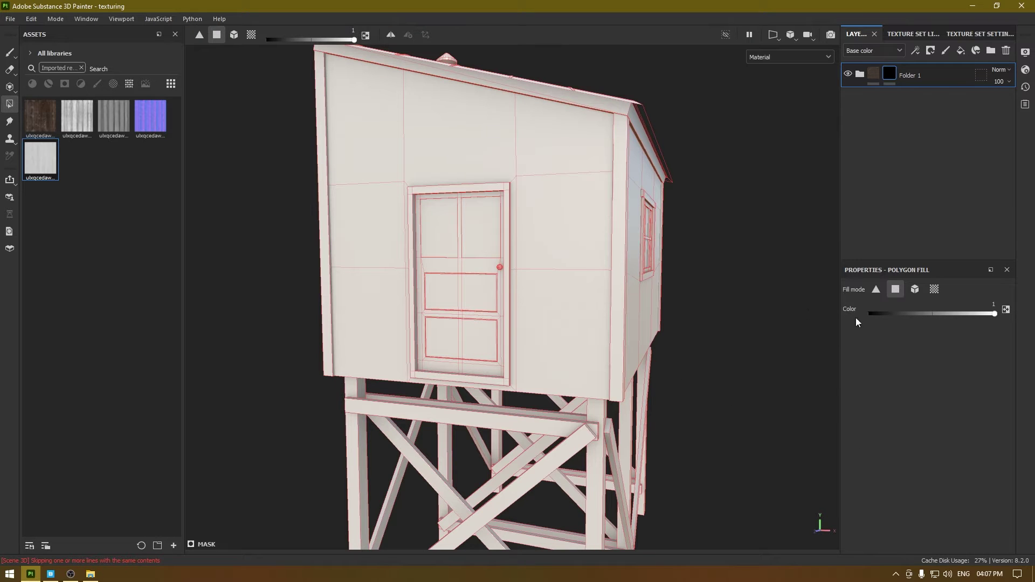
left_click(915, 294)
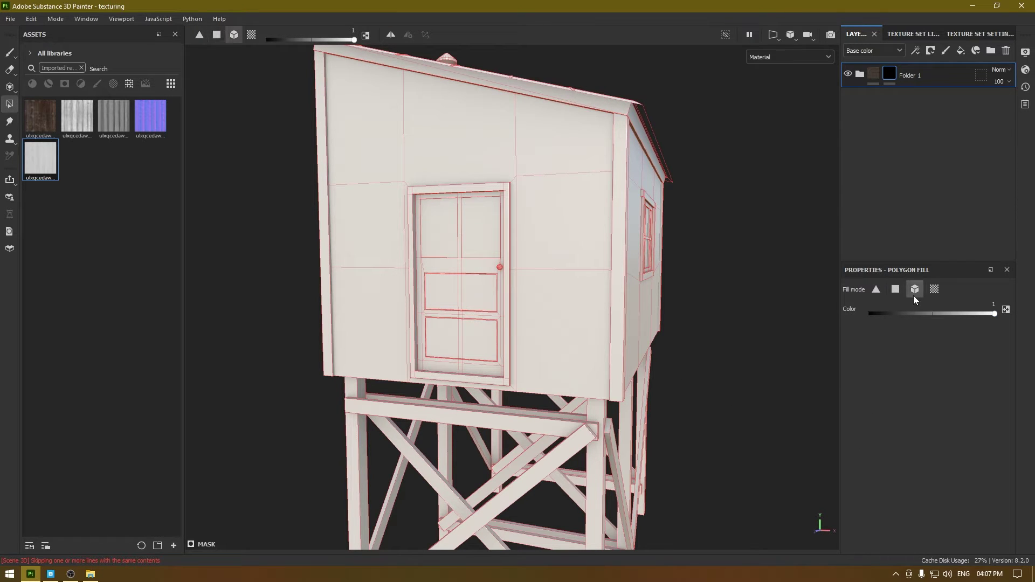
left_click(567, 178)
left_click(9, 53)
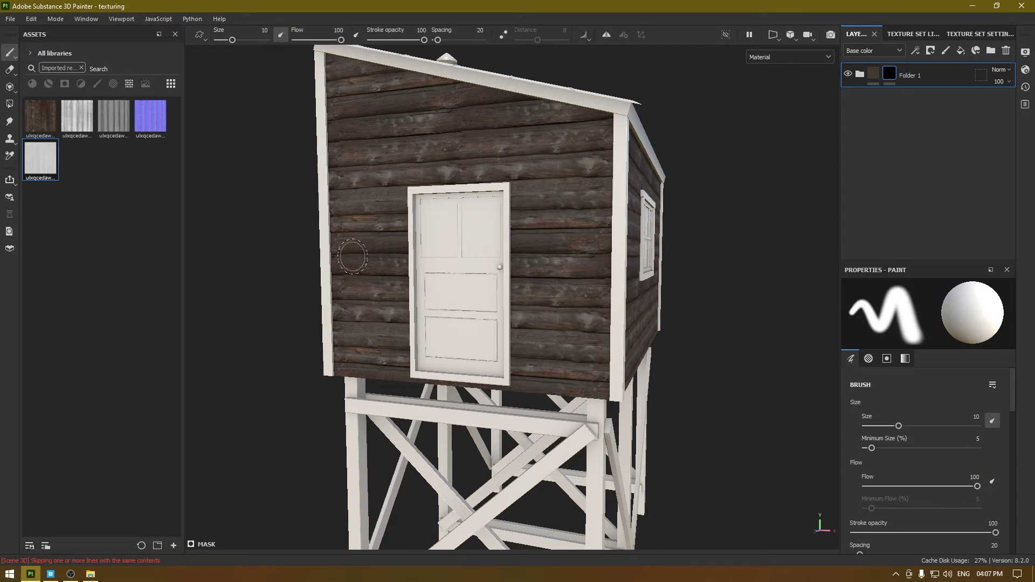
- Switch to the wood_mat1 texture set and delete its existing layer
mouse_move(676, 249)
left_mouse_down("alt")
mouse_move(517, 247)
mouse_move(462, 198)
mouse_move(479, 260)
left_mouse_up("alt")
right_click_drag(479, 261, 481, 331, "alt")
mouse_move(482, 330)
left_mouse_down("alt")
mouse_move(611, 295)
mouse_move(653, 335)
mouse_move(531, 269)
mouse_move(571, 280)
mouse_move(330, 369)
mouse_move(411, 315)
mouse_move(499, 333)
mouse_move(542, 304)
left_mouse_up("alt")
left_click_drag(590, 371, 506, 360, "alt")
middle_click_drag(506, 360, 535, 377, "alt")
left_click(913, 34)
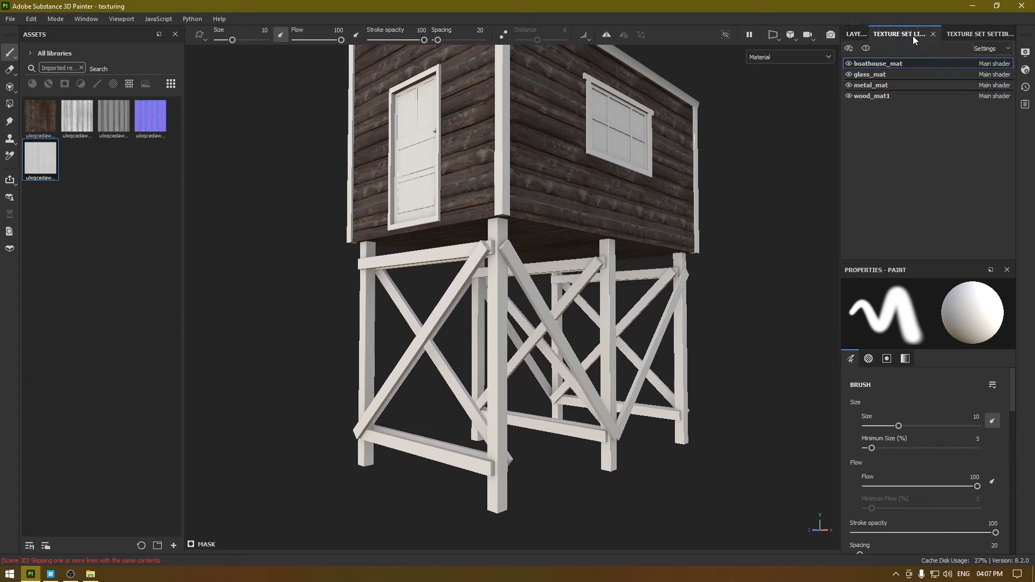
left_click(884, 95)
left_click(857, 34)
left_click(1006, 50)
- Remove the imported resources filter from the asset library to list all assets
middle_click_drag(400, 191, 363, 347, "alt")
left_click(82, 67)
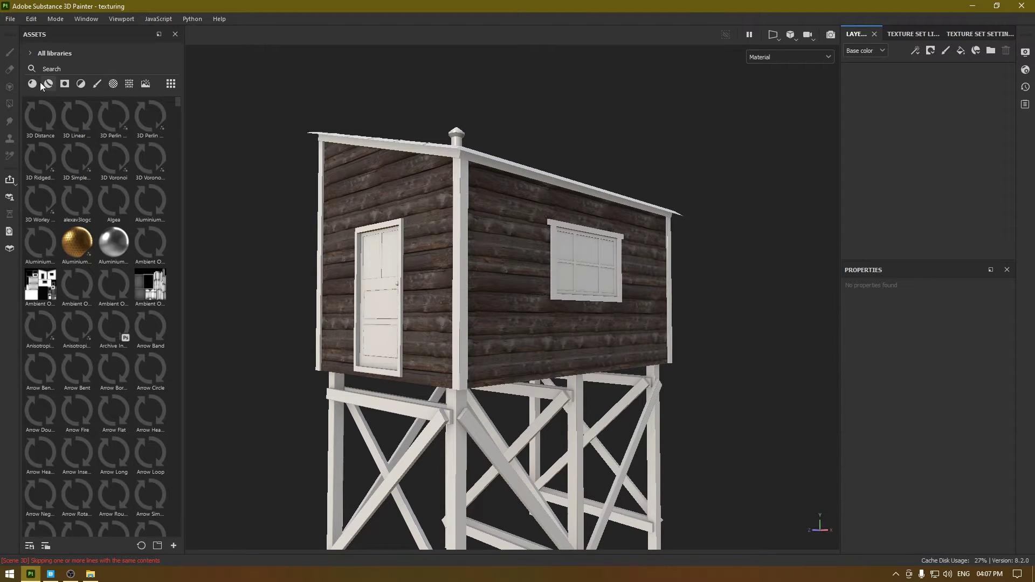
left_click_drag(588, 254, 600, 204, "alt")
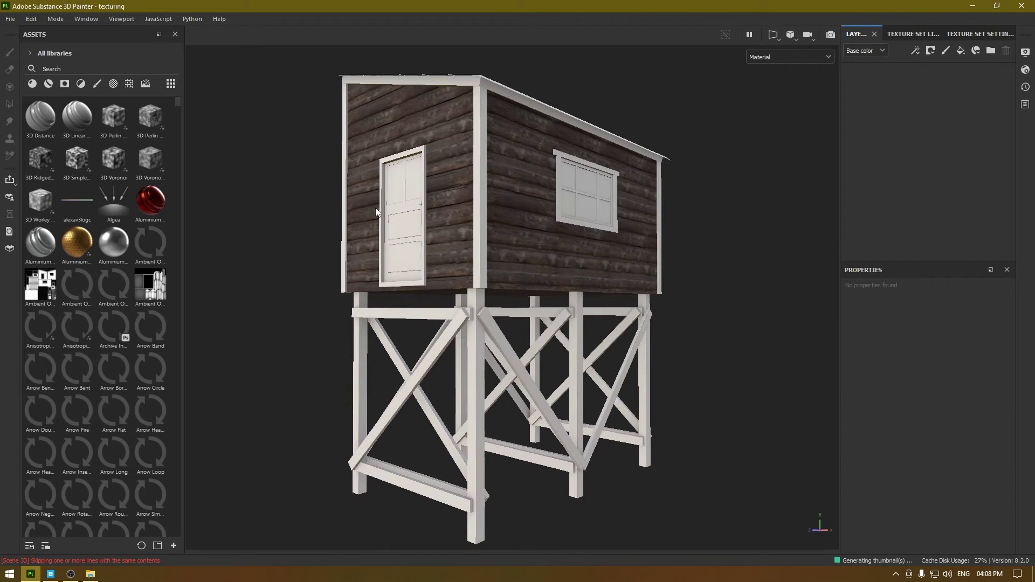
- Filter the asset library to materials and add Wood Rough as a layer on the wood_mat1 texture set
left_click(32, 83)
scroll(117, 328, "down", 8)
scroll(118, 330, "down", 3)
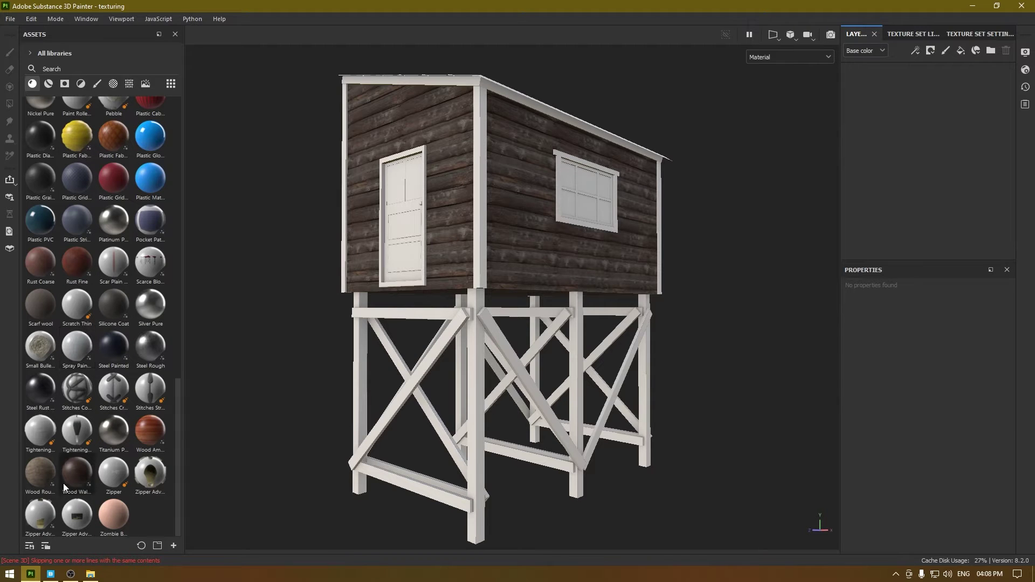
left_click_drag(46, 479, 982, 243)
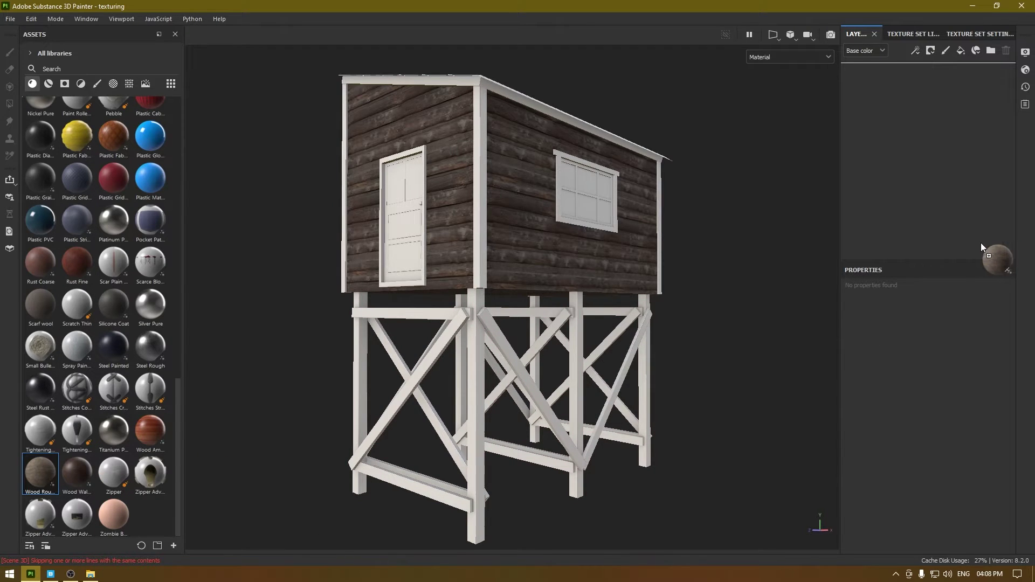
- Rotate the Wood Rough fill's UV projection to 90 degrees
middle_click_drag(420, 362, 474, 253, "alt")
left_click_drag(480, 294, 560, 307, "alt")
right_click_drag(582, 410, 641, 503, "alt")
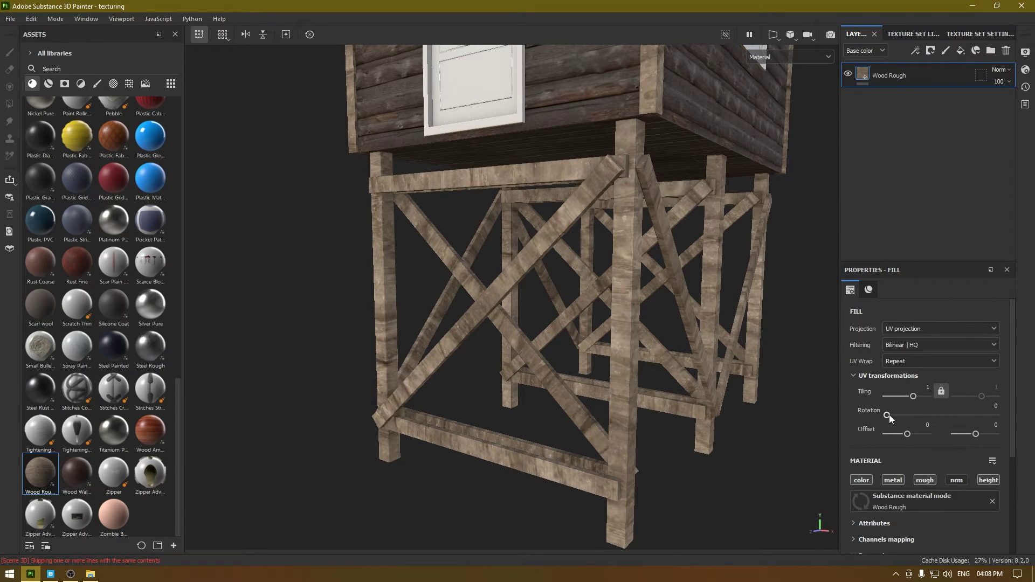
left_click_drag(887, 415, 897, 418)
left_click(989, 406)
type("90")
key("Return")
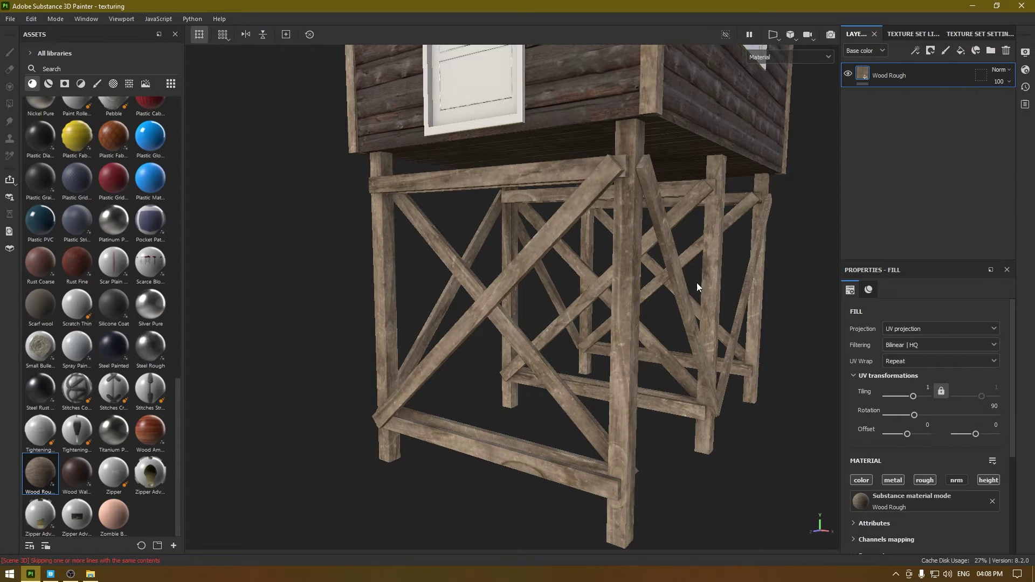
- Set the Wood Rough fill's tiling to 3
left_click_drag(550, 345, 579, 358, "alt")
middle_click_drag(579, 358, 464, 513, "alt")
right_click_drag(464, 512, 449, 441, "alt")
left_click_drag(449, 441, 527, 334, "alt")
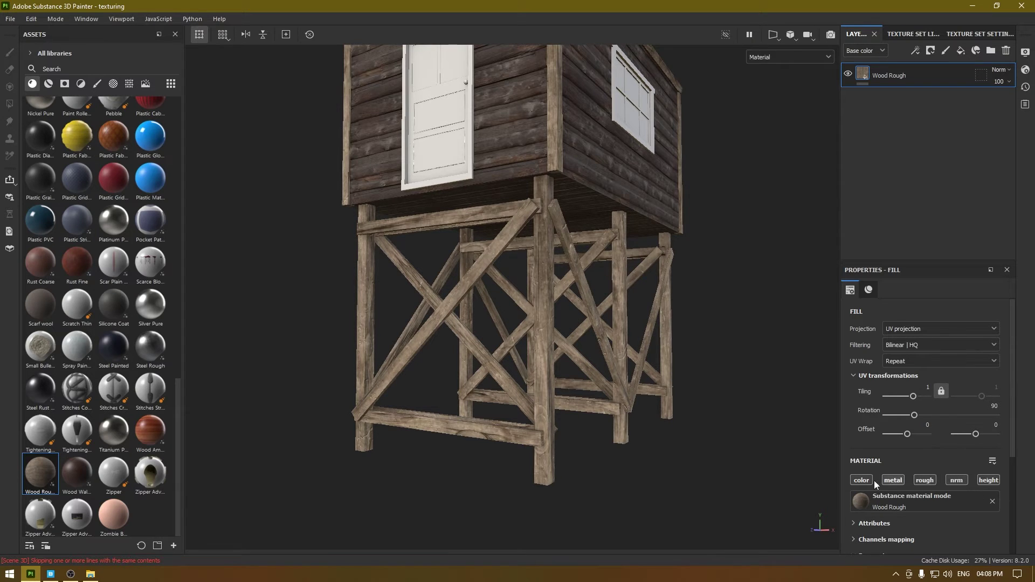
middle_click_drag(610, 370, 645, 277, "alt")
right_click_drag(645, 276, 526, 342, "alt")
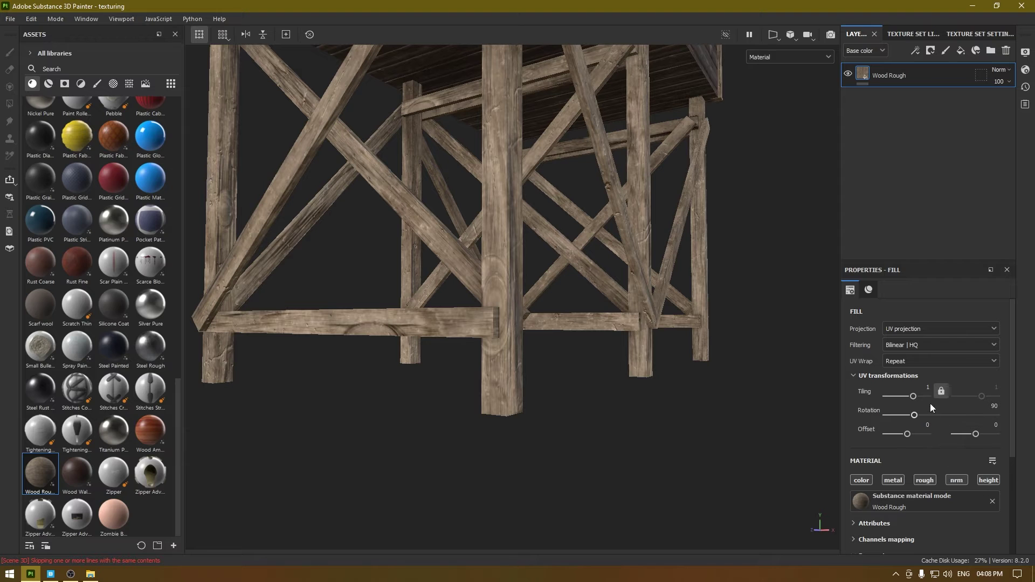
key("Return")
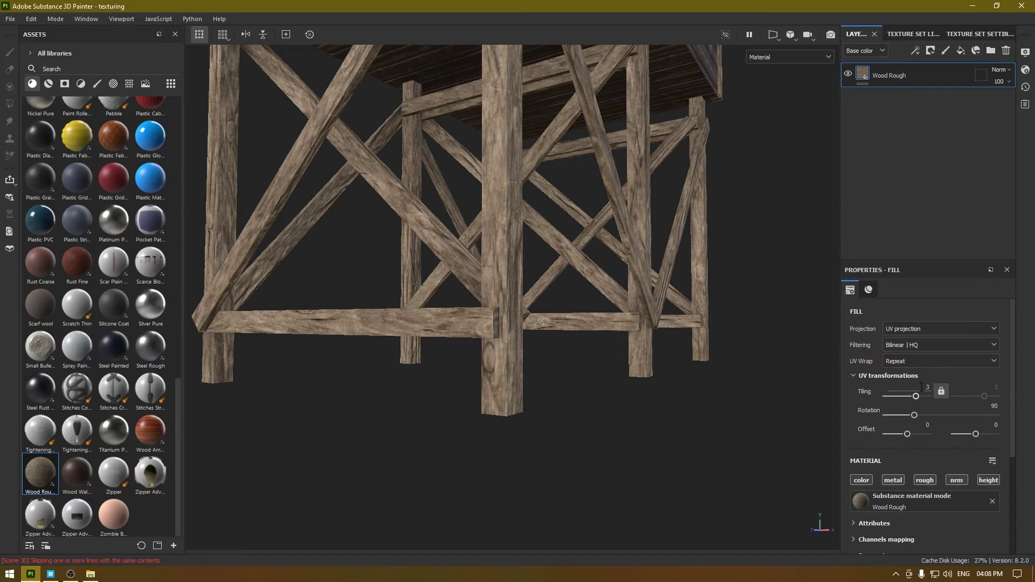
- Recolor the Wood Rough layer to dark brown 4C433D by sampling the wall planks beside the door
left_click_drag(513, 315, 587, 494, "alt")
right_click_drag(587, 495, 513, 127, "alt")
middle_click_drag(526, 135, 535, 249, "alt")
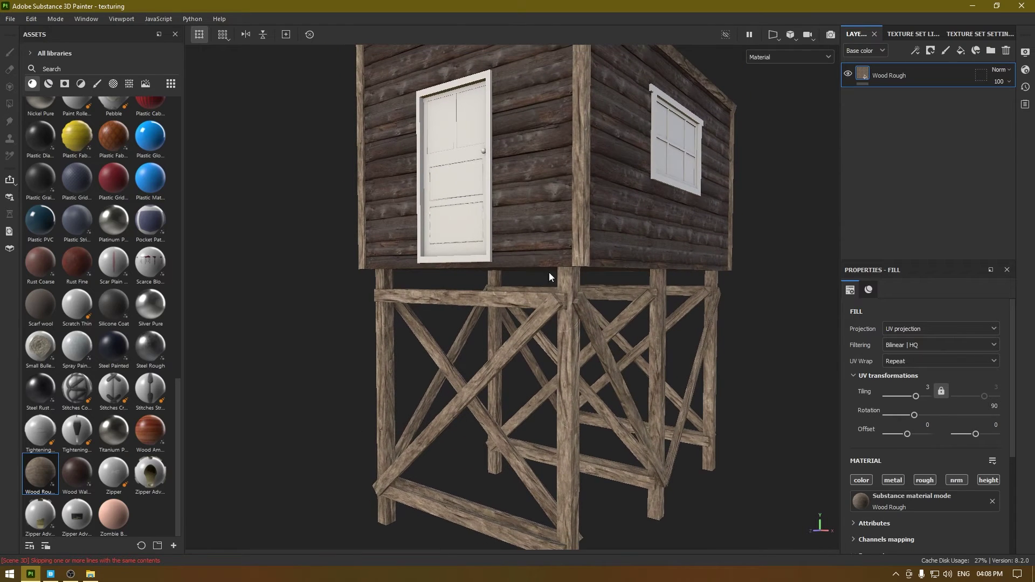
right_click_drag(541, 372, 509, 270, "alt")
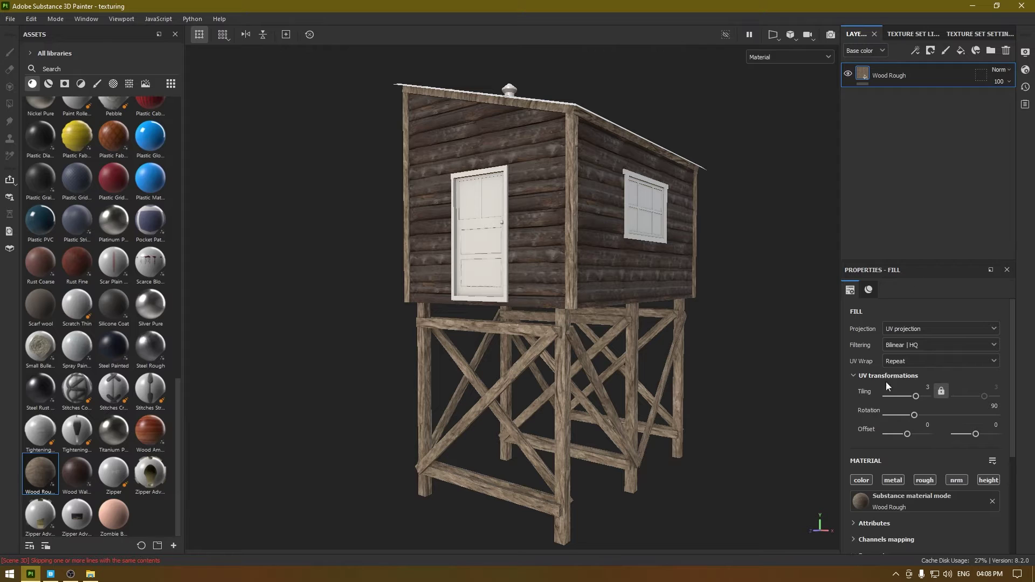
scroll(884, 377, "down", 3)
left_click(934, 454)
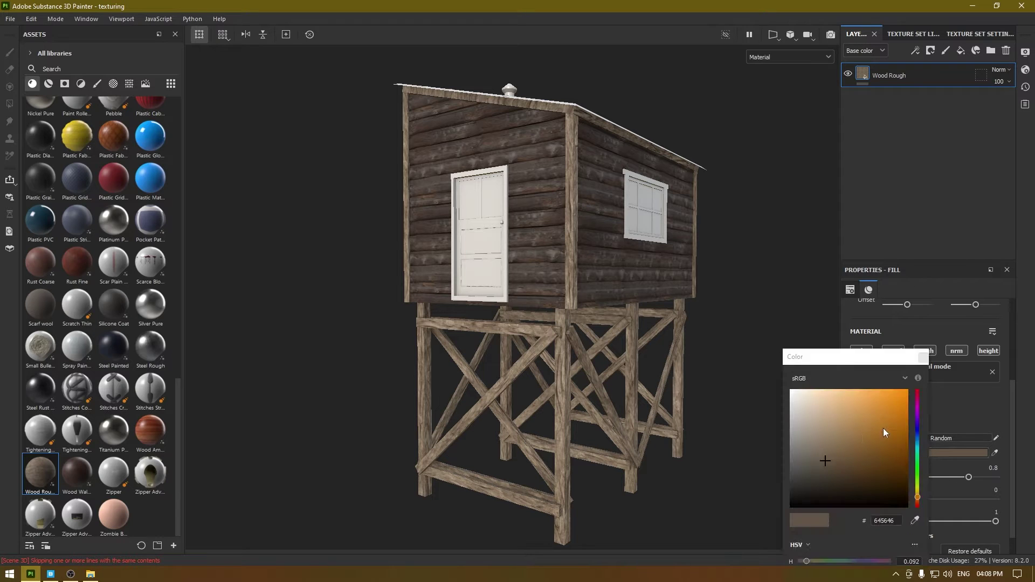
left_click_drag(835, 360, 838, 116)
left_click(918, 277)
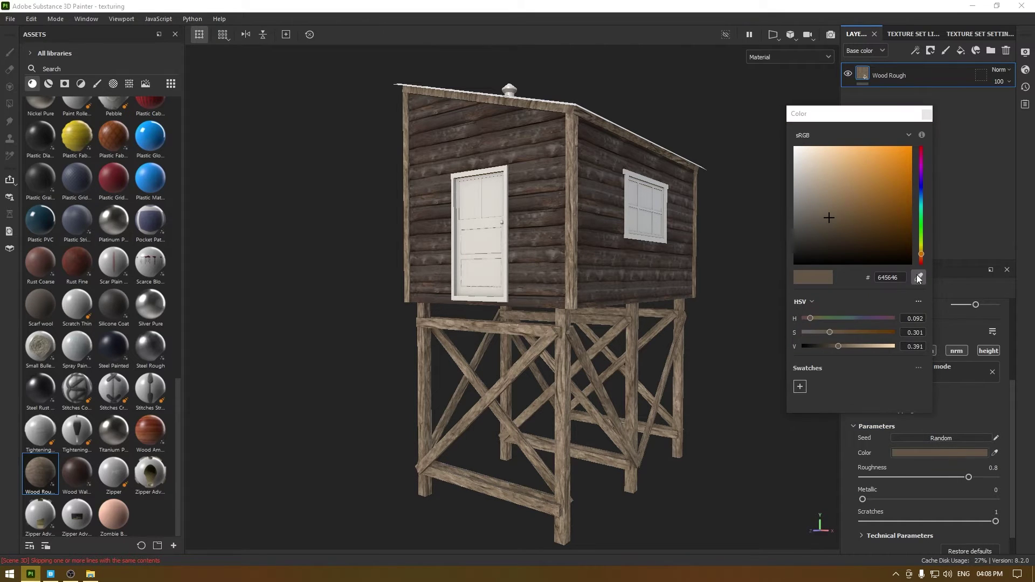
left_click(533, 197)
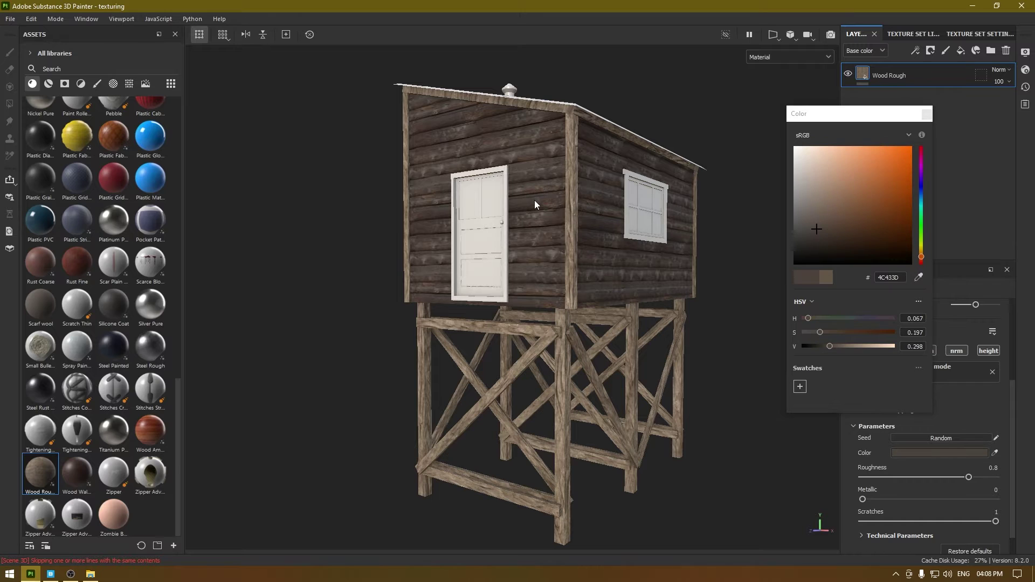
mouse_move(591, 315)
left_mouse_down("alt")
mouse_move(651, 337)
mouse_move(596, 338)
mouse_move(609, 324)
left_mouse_up("alt")
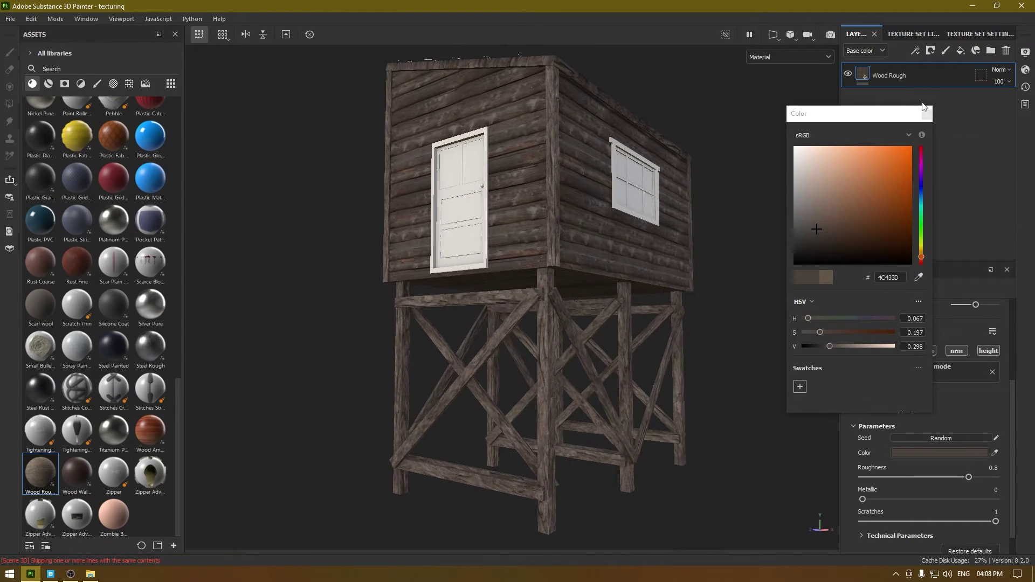
left_click(926, 112)
- Duplicate the Wood Rough layer and lighten the copy's color to a brightness value of 0.343
left_click_drag(545, 235, 477, 244, "alt")
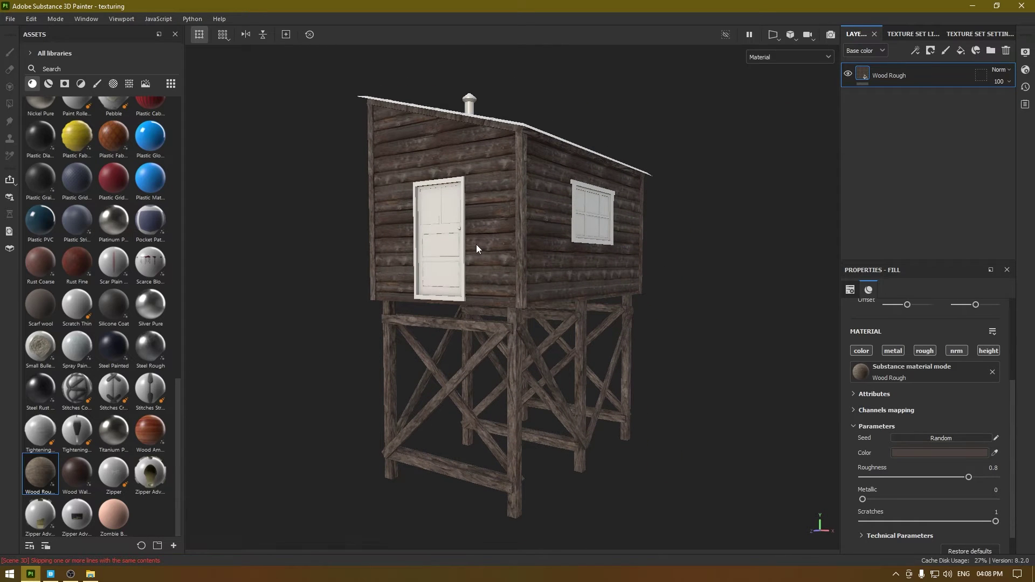
left_click_drag(545, 240, 525, 231, "alt")
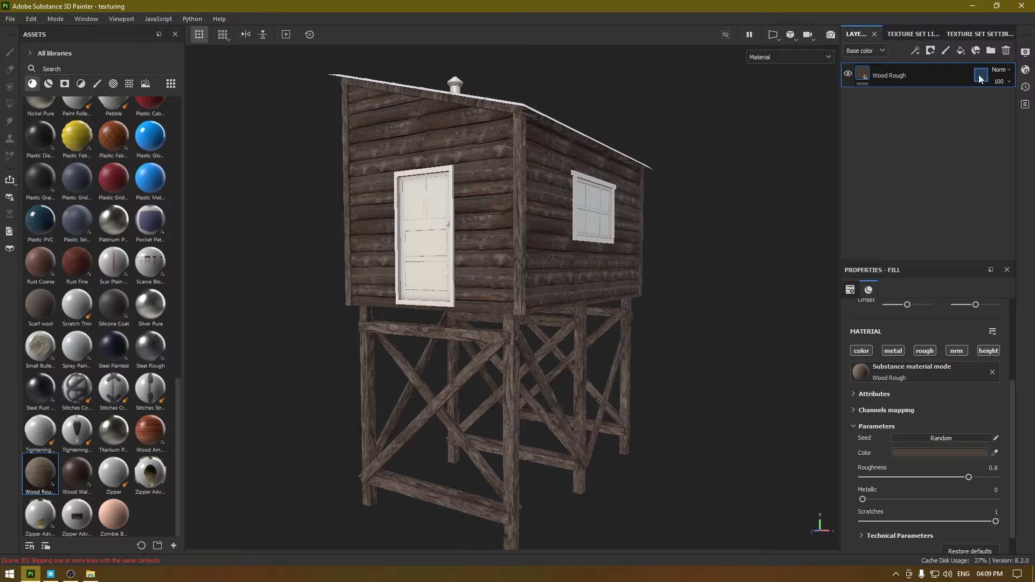
key("ctrl+d")
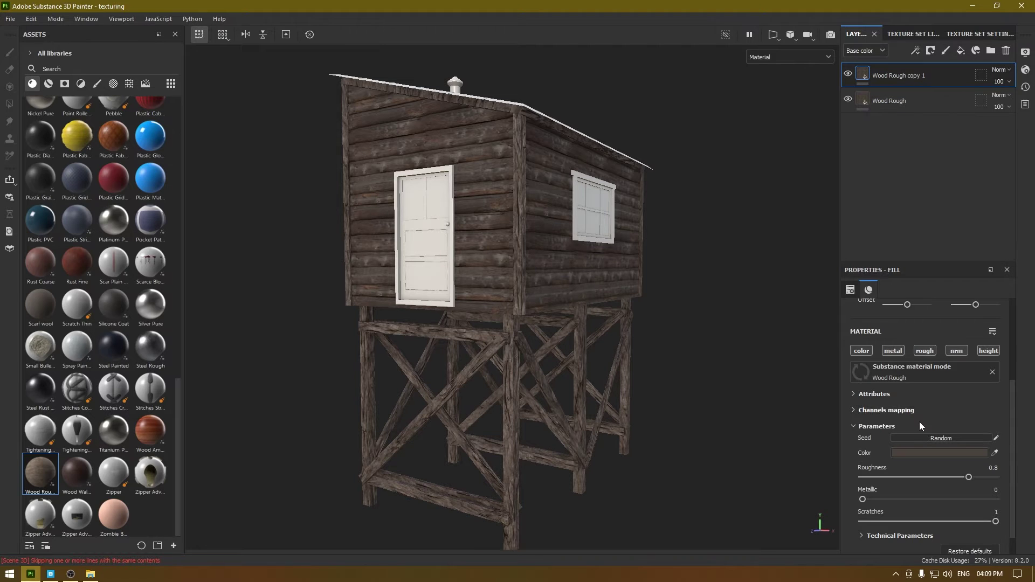
scroll(911, 416, "down", 1)
left_click(916, 426)
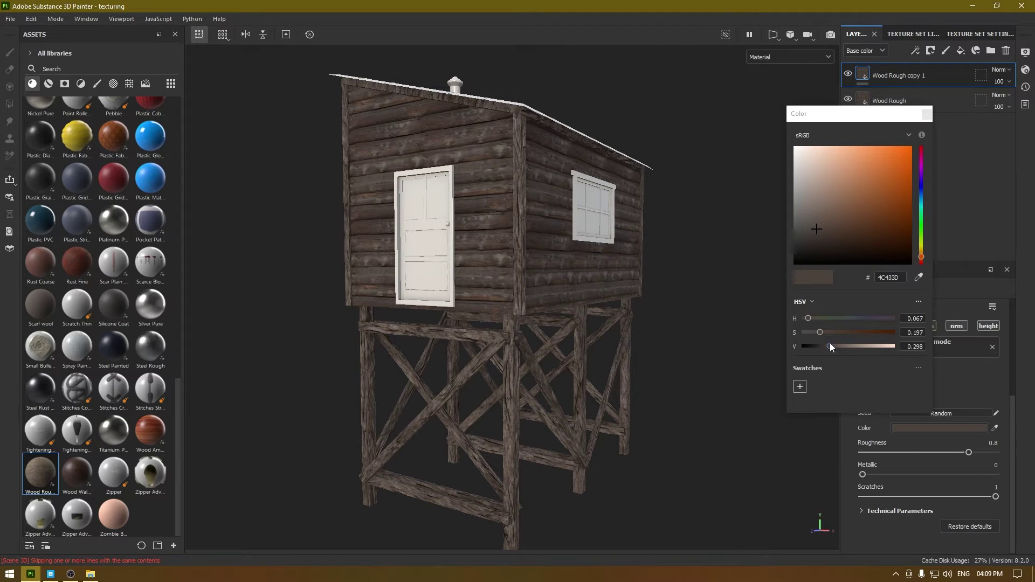
left_click_drag(830, 344, 833, 345)
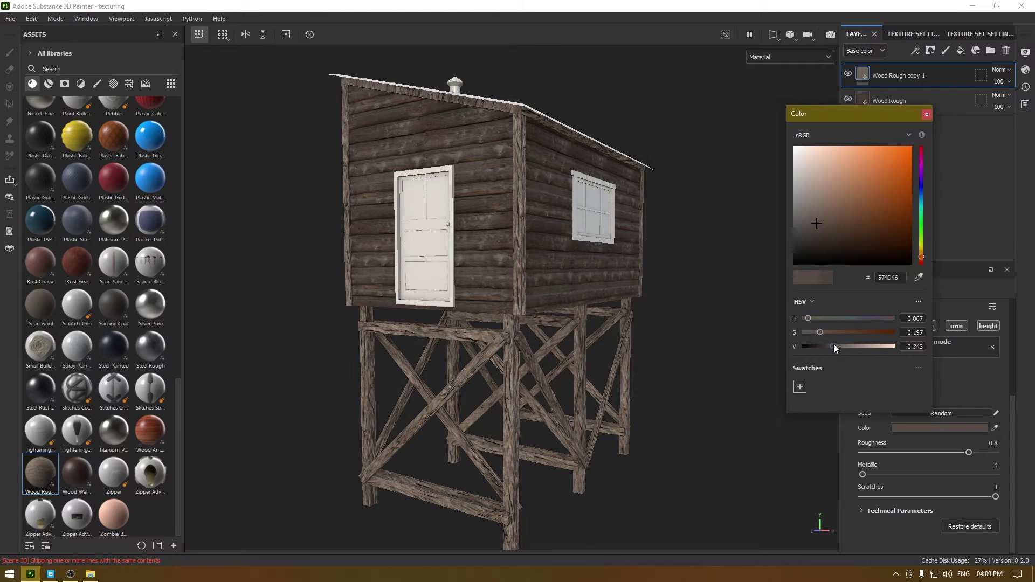
left_click(927, 113)
- Add a black mask to the duplicated Wood Rough layer and drive it with a Metal Edge Wear generator
middle_click_drag(490, 375, 498, 336)
right_click_drag(498, 336, 595, 384, "alt")
right_click_drag(674, 292, 544, 208, "alt")
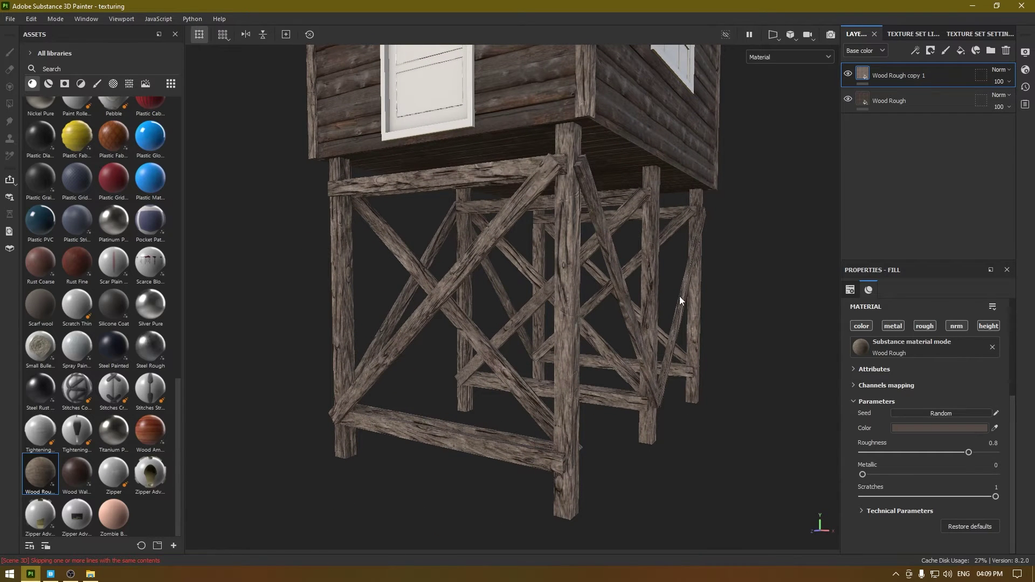
right_click(910, 72)
left_click(943, 97)
right_click(901, 73)
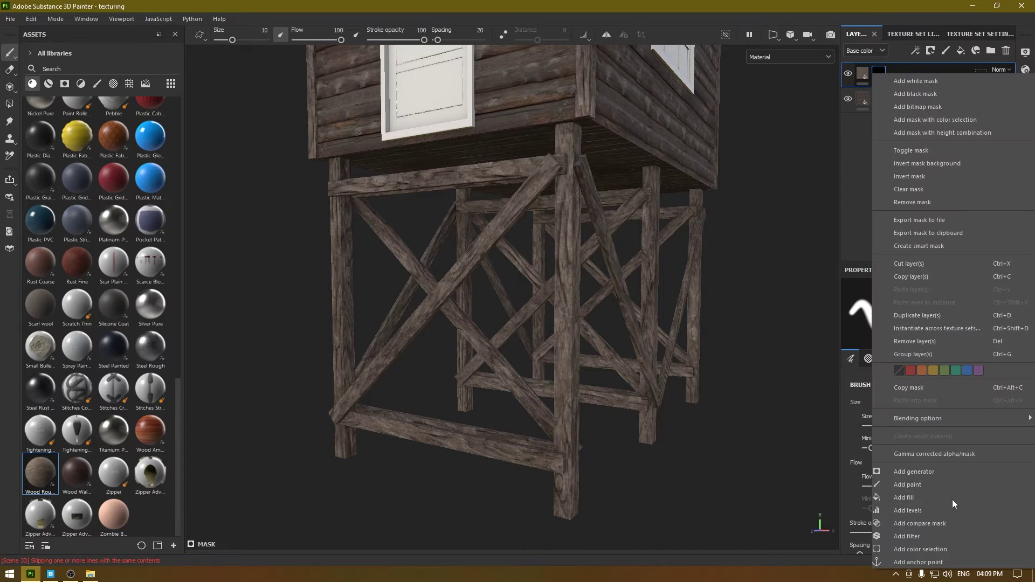
left_click(924, 469)
left_click(930, 320)
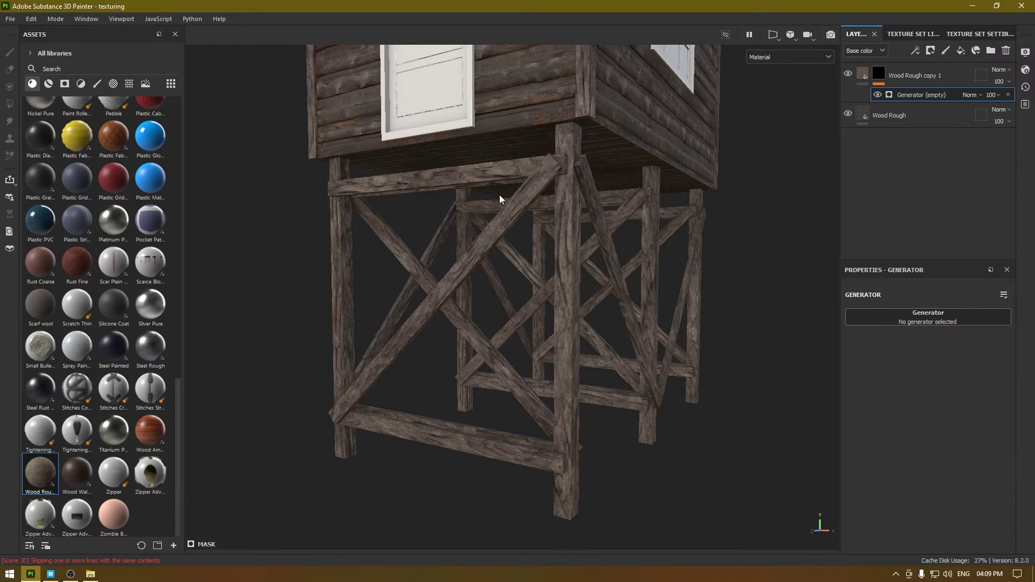
scroll(526, 370, "up", 5)
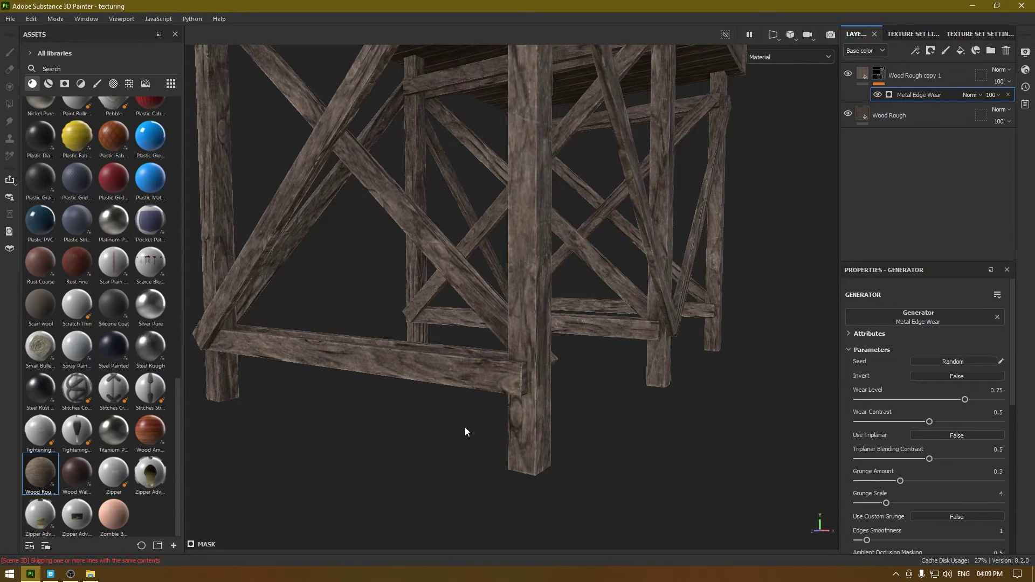
- Set the Metal Edge Wear generator's wear level to 0.87 and wear contrast to 0.46
middle_click_drag(466, 431, 586, 371)
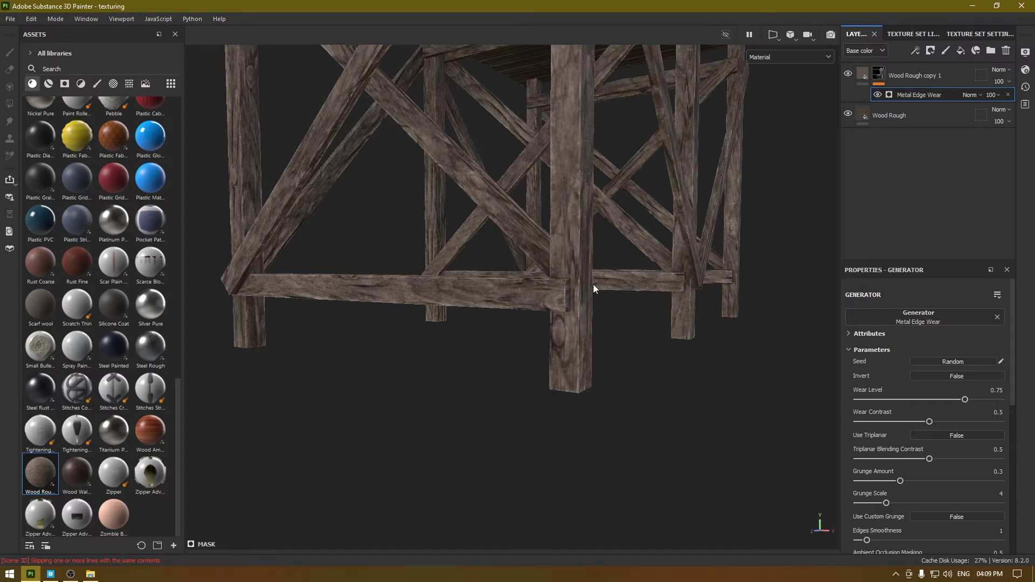
mouse_move(965, 398)
left_mouse_down()
mouse_move(999, 400)
mouse_move(981, 401)
left_mouse_up()
scroll(552, 315, "down", 2)
middle_click_drag(551, 316, 562, 415, "alt")
left_click_drag(561, 415, 576, 361, "alt")
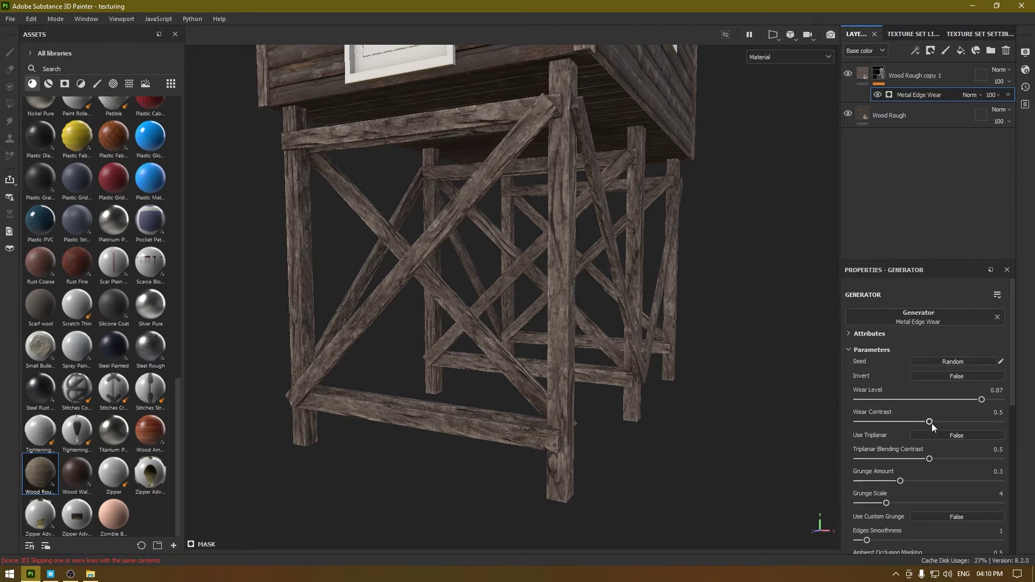
left_click_drag(929, 422, 923, 422)
scroll(541, 316, "down", 2)
middle_click_drag(541, 315, 576, 356, "alt")
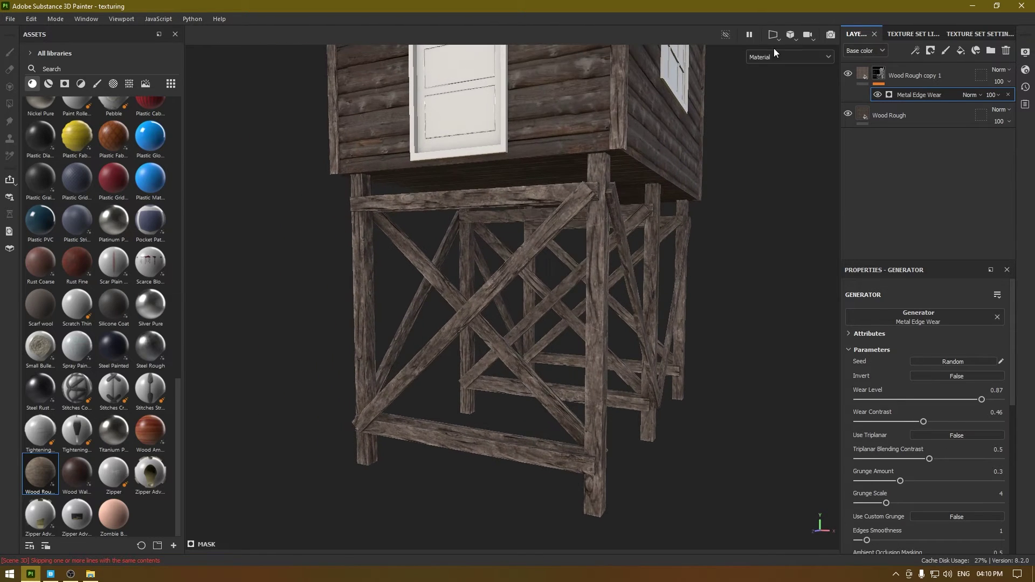
- Lighten the masked Wood Rough copy's color to a brightness value of 0.384
left_click(862, 74)
middle_click_drag(620, 396, 587, 270, "alt")
scroll(589, 272, "up", 1)
middle_click_drag(613, 352, 630, 405, "alt")
scroll(603, 325, "down", 3)
scroll(620, 339, "up", 4)
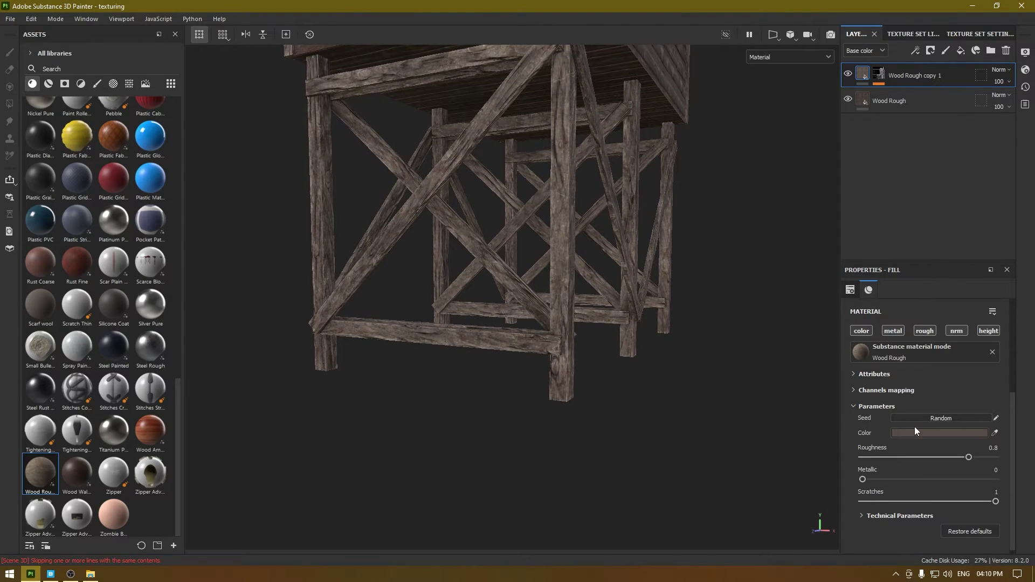
left_click(916, 431)
left_click(836, 347)
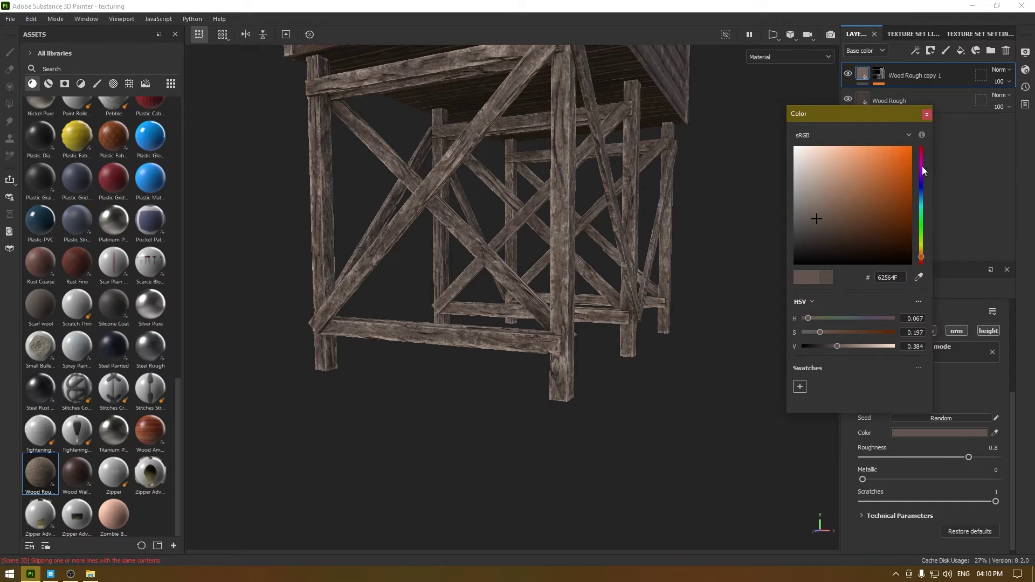
left_click(926, 114)
- Darken the color of the base Wood Rough layer slightly
left_click(862, 99)
middle_click_drag(637, 304, 637, 370, "alt")
right_click_drag(638, 370, 587, 364, "alt")
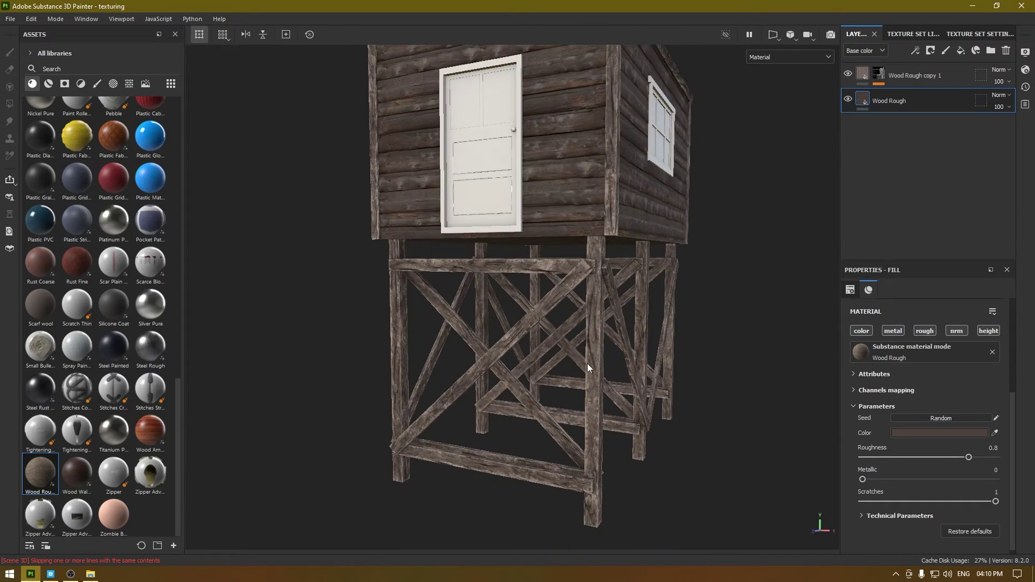
left_click(936, 434)
left_click(826, 347)
left_click(926, 114)
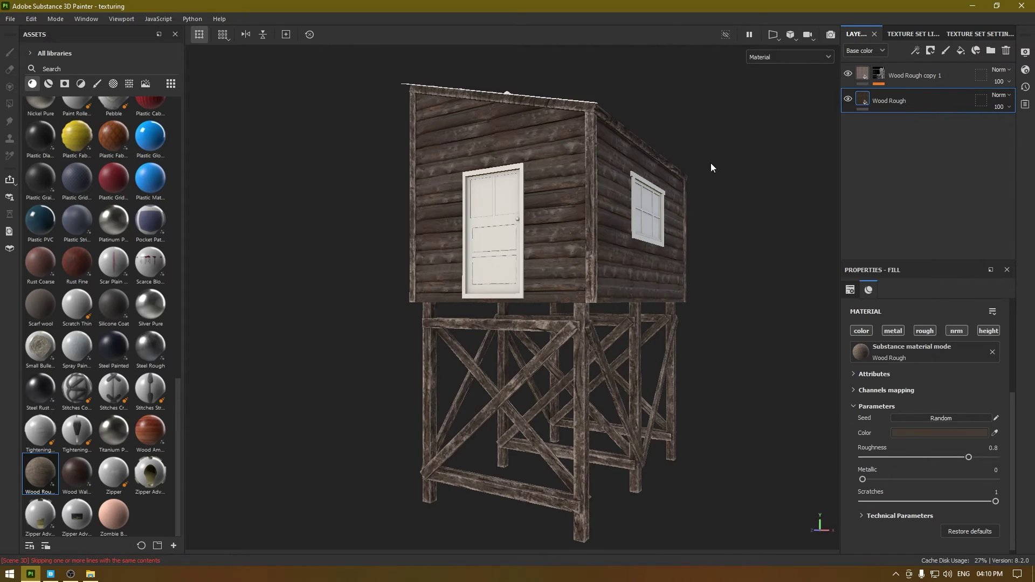
- Examine the wood and edge wear on the boathouse supports and corner posts from several angles
left_click_drag(711, 163, 709, 216, "alt")
right_click_drag(672, 247, 620, 253, "alt")
left_click_drag(620, 254, 604, 227, "alt")
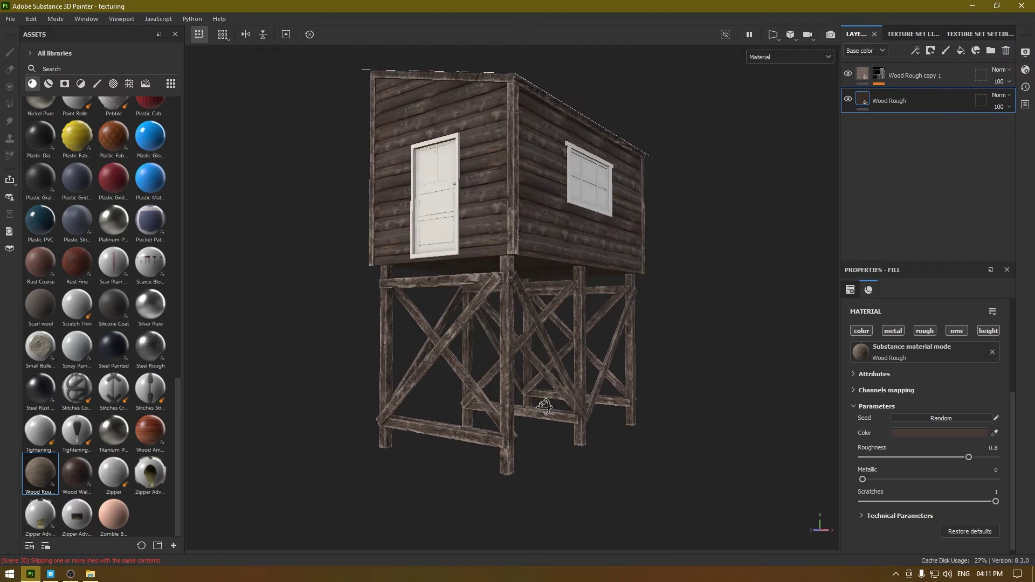
middle_click_drag(542, 393, 555, 425, "alt")
scroll(555, 426, "down", 1)
middle_click_drag(638, 467, 642, 436, "alt")
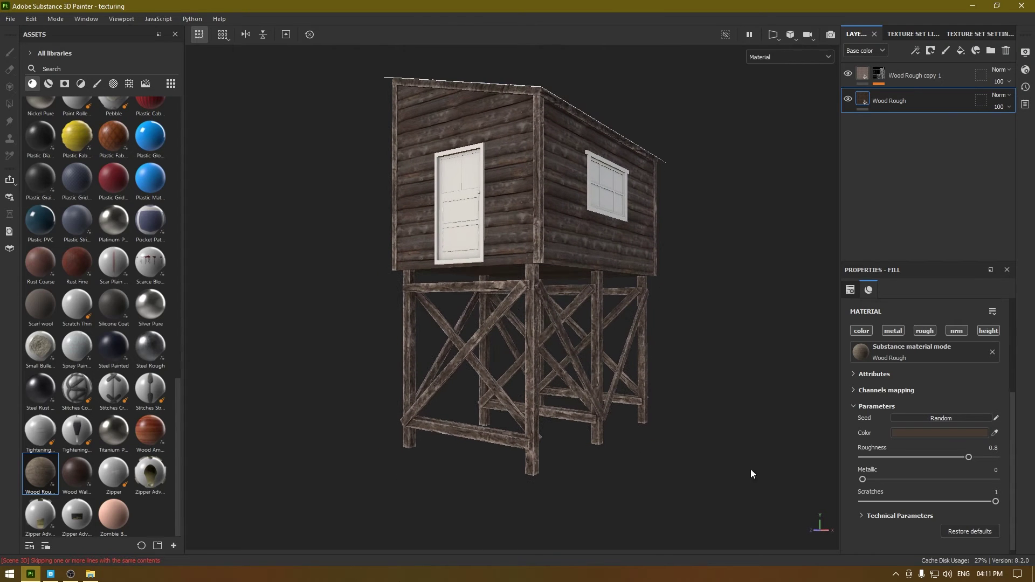
left_click_drag(452, 409, 612, 400, "alt")
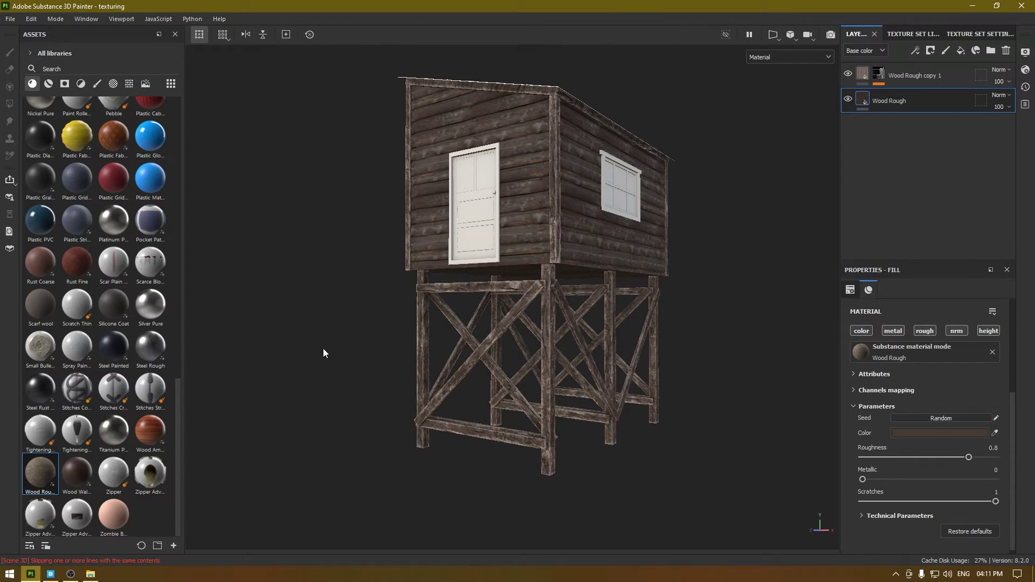
- Add the Rust Coarse material as a new layer above the Wood Rough copy
scroll(77, 308, "up", 3)
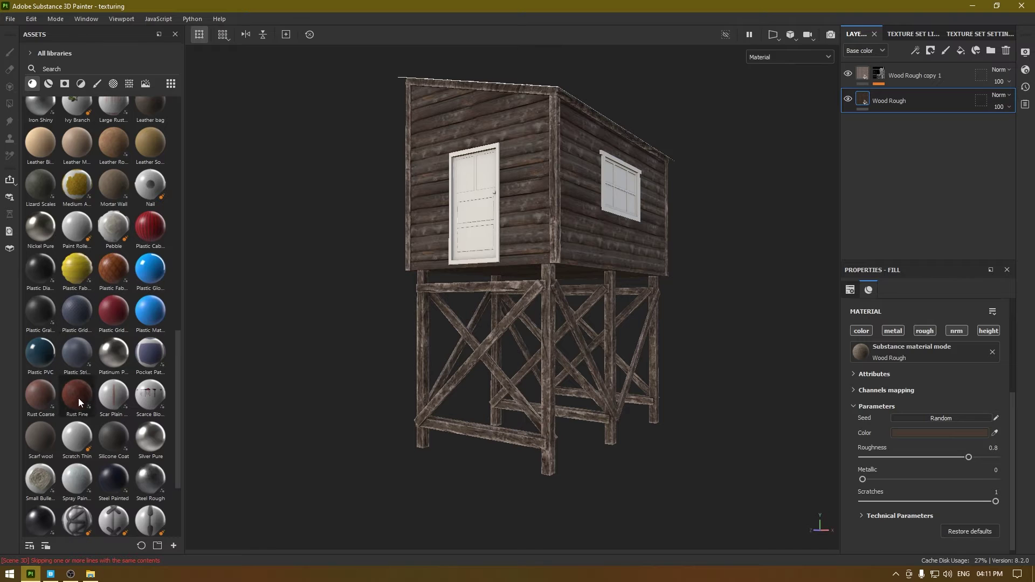
mouse_move(79, 398)
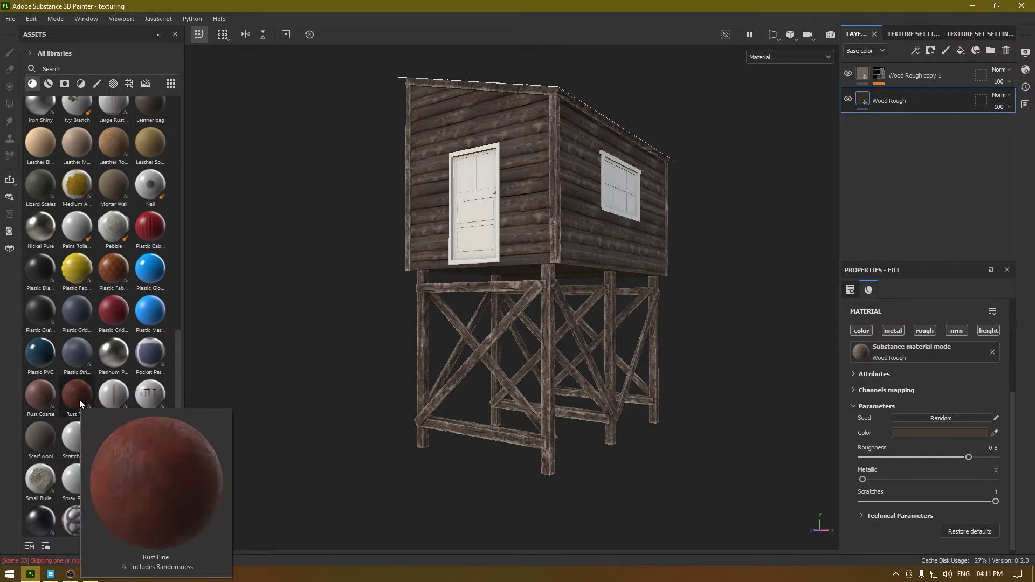
left_click_drag(45, 402, 929, 66)
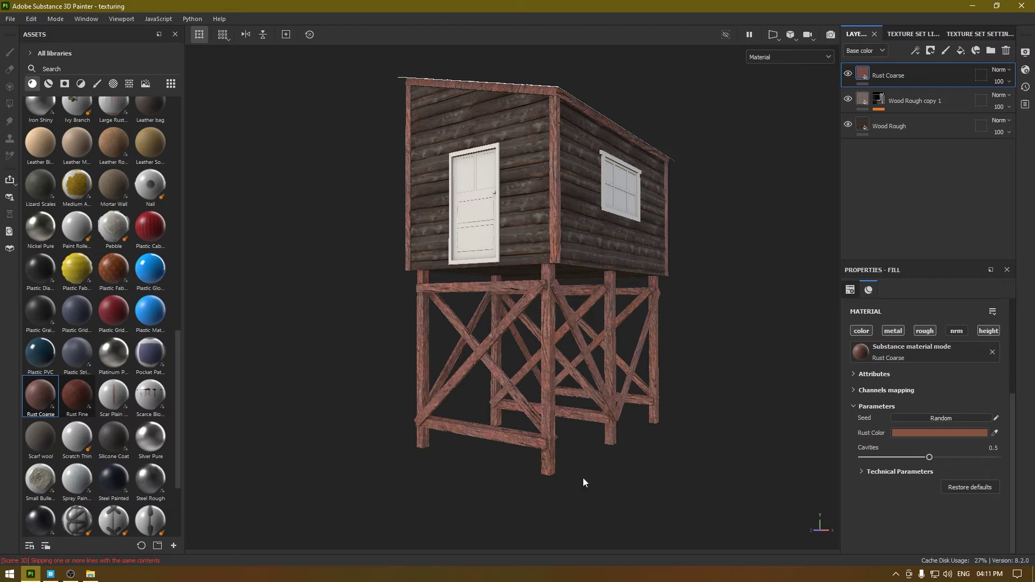
- Apply the Ground Dirt smart mask to the Rust Coarse layer
left_click(65, 84)
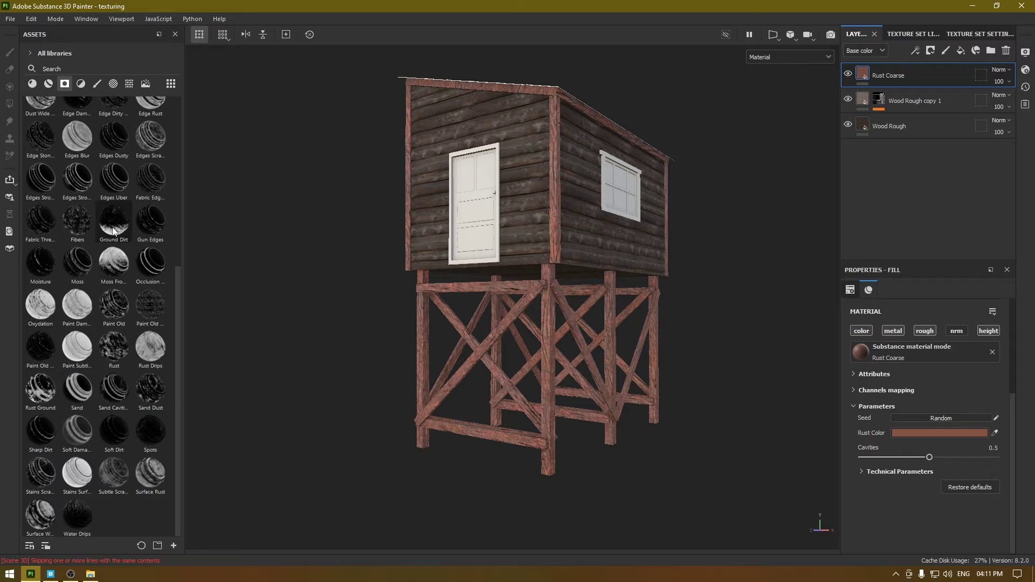
mouse_move(114, 231)
mouse_move(114, 231)
left_mouse_down()
mouse_move(693, 399)
mouse_move(900, 62)
mouse_move(907, 72)
left_mouse_up()
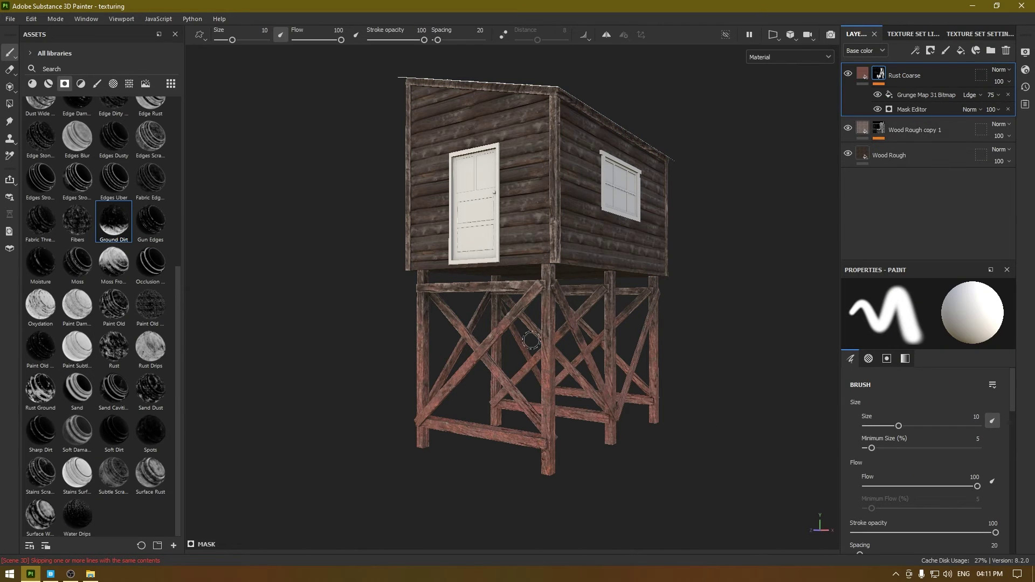
middle_click_drag(534, 362, 546, 256, "alt")
left_click_drag(555, 325, 587, 336, "alt")
middle_click_drag(569, 327, 545, 330, "alt")
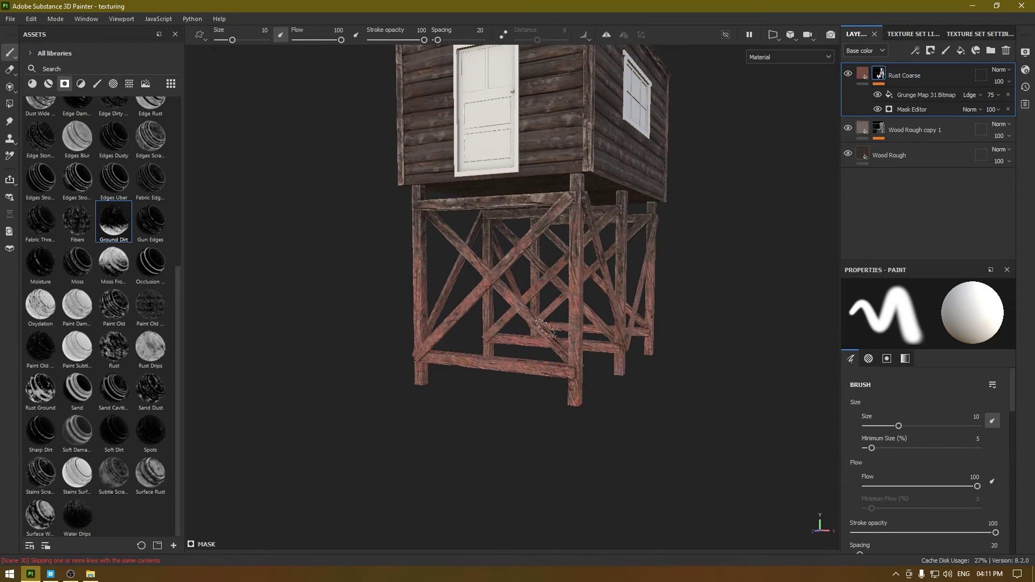
- Change the Rust Coarse layer's rust color to a dark greenish gray, hex 252B26
left_click(862, 77)
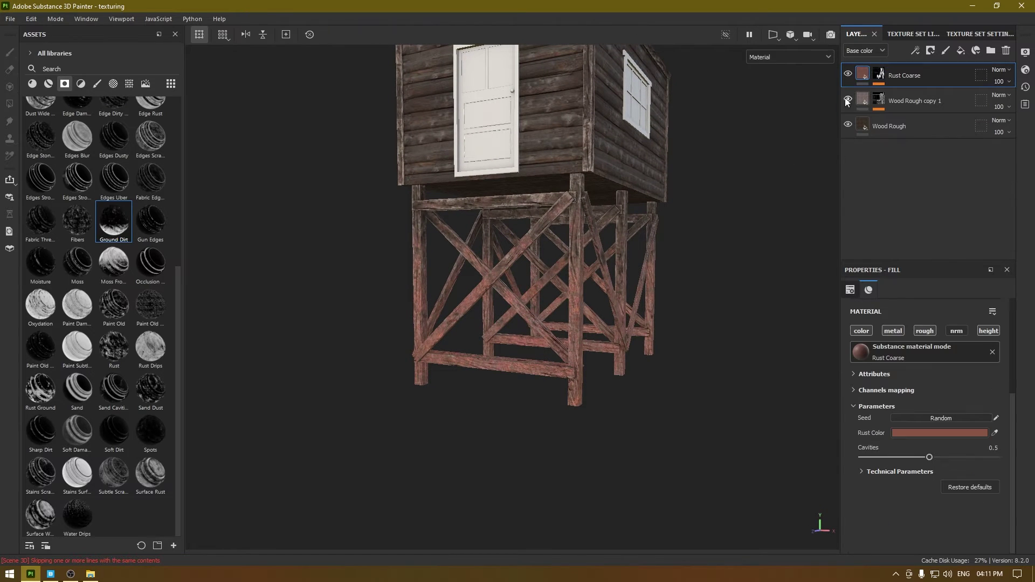
left_click(920, 432)
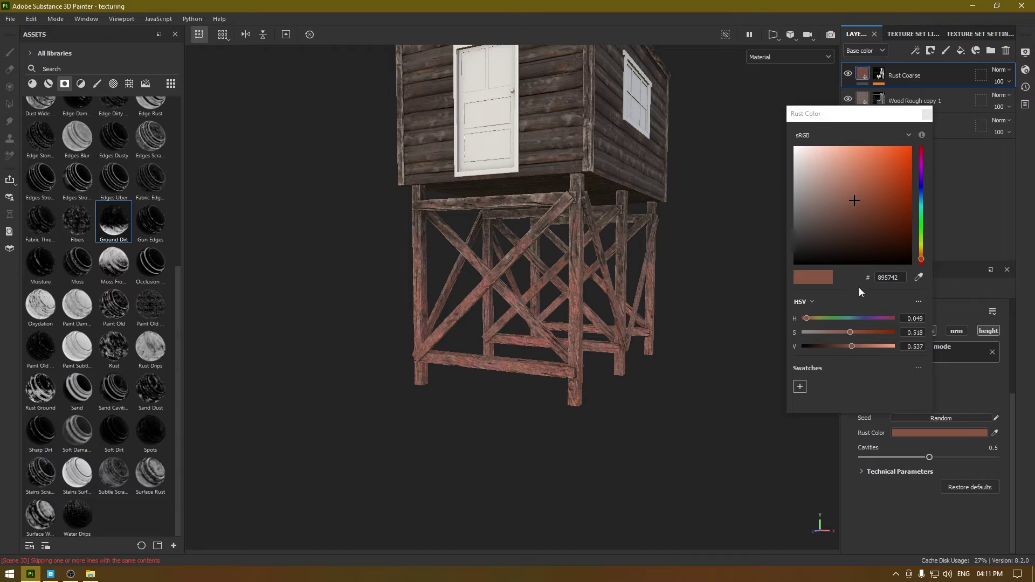
left_click_drag(820, 319, 816, 347)
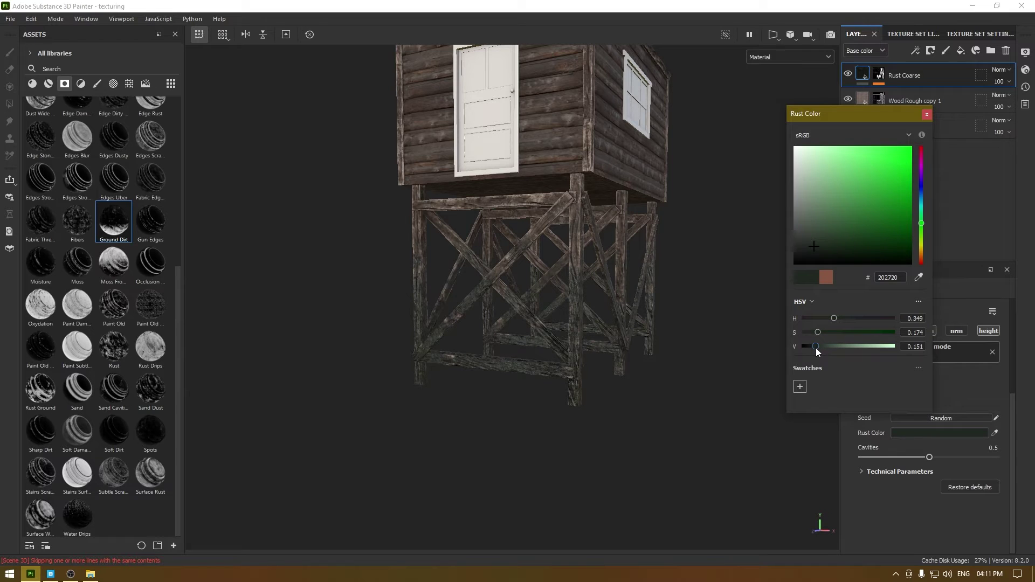
left_click(813, 334)
left_click(815, 348)
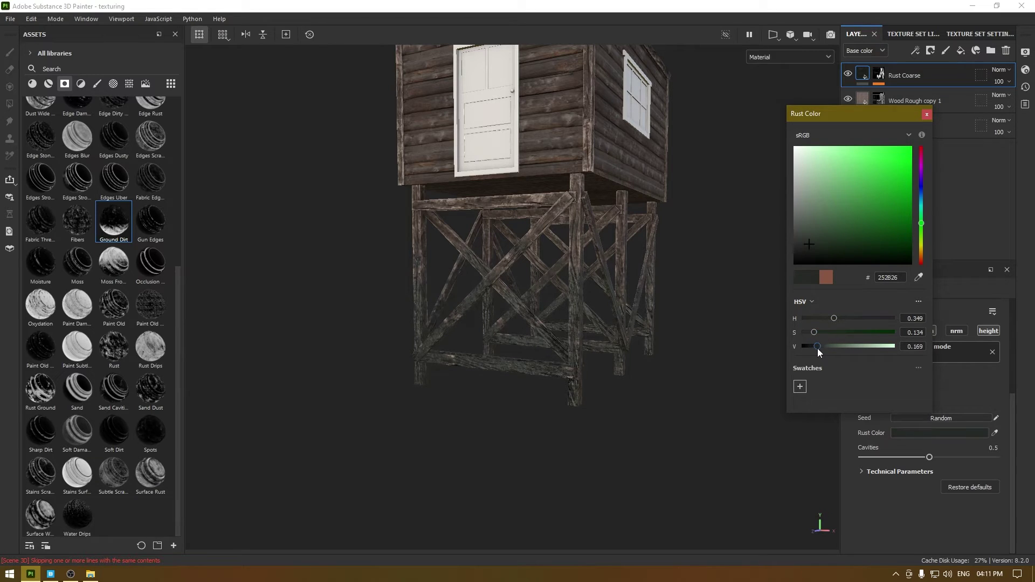
left_click(926, 115)
- Set the Global Balance of the Rust Coarse mask's Mask Editor to 0.75 and save the project
left_click(879, 74)
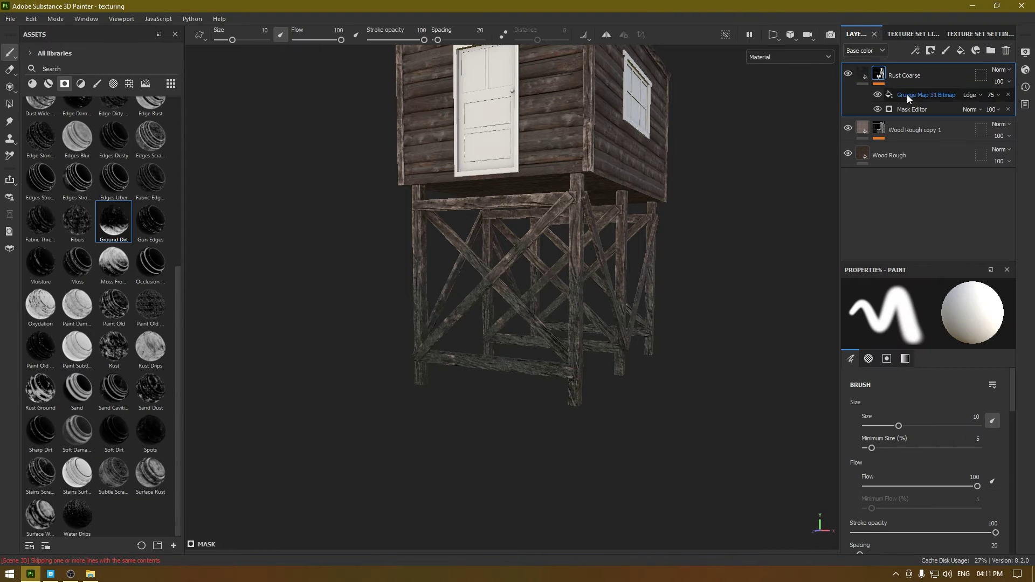
left_click_drag(613, 213, 598, 217, "alt")
middle_click_drag(598, 217, 628, 286, "alt")
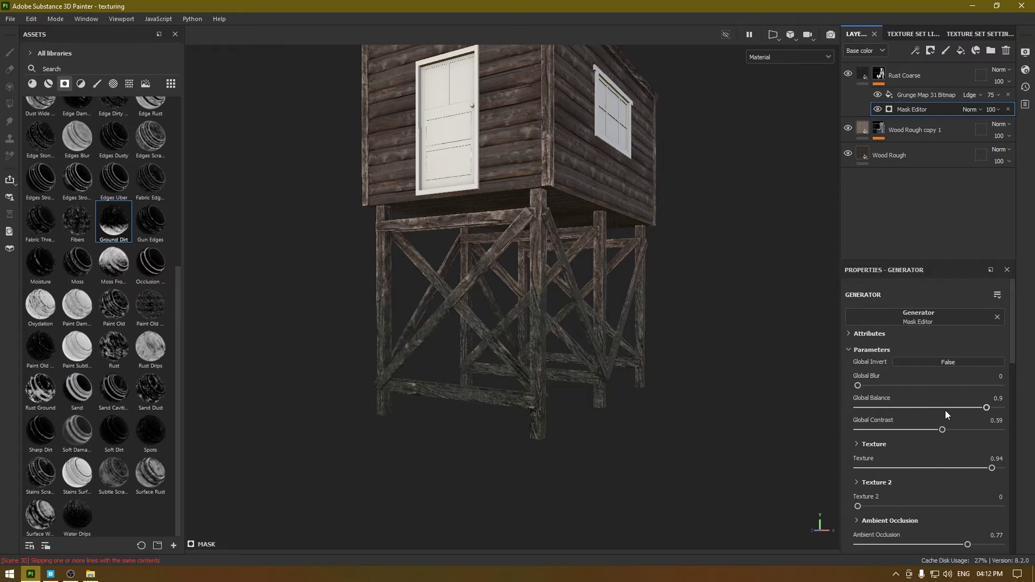
left_click_drag(946, 409, 963, 407)
left_click_drag(446, 334, 365, 206, "alt")
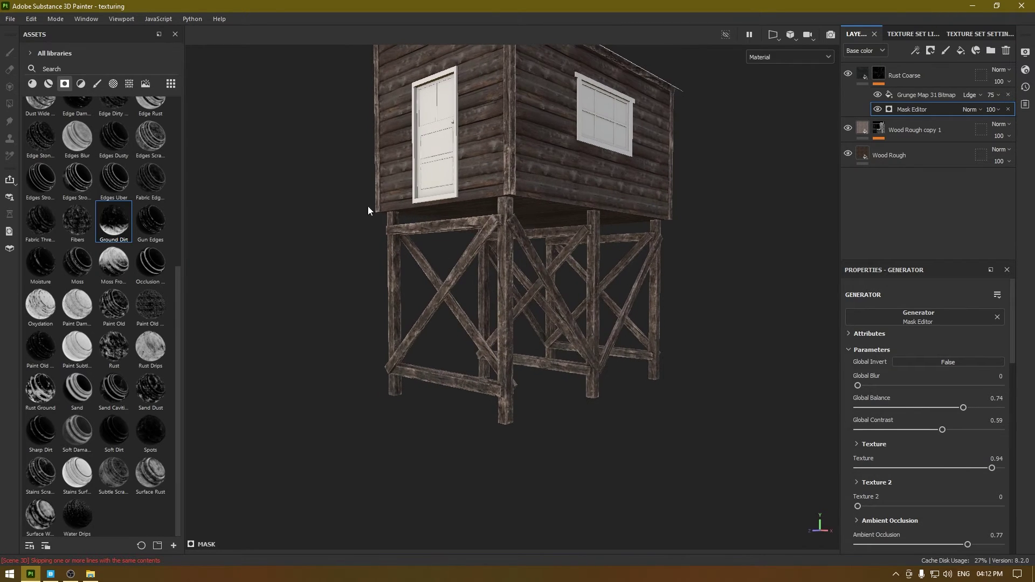
left_click(992, 402)
type("0")
left_click_drag(722, 313, 546, 209, "alt")
scroll(506, 250, "down", 3)
key("ctrl+s")
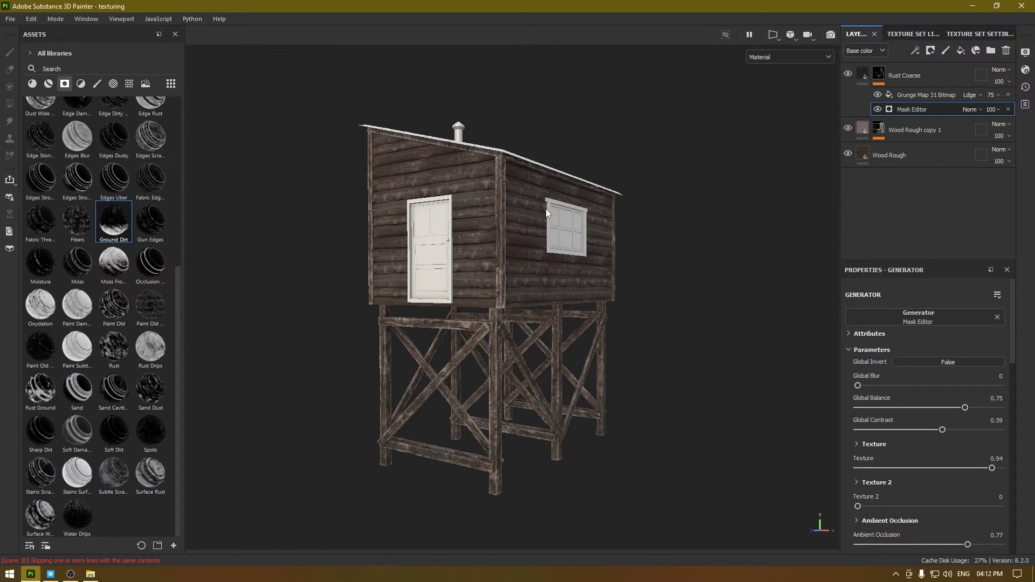
- Switch to the glass_mat texture set and replace its default layer with a new fill layer
left_click_drag(583, 224, 582, 334, "alt")
left_click_drag(420, 291, 580, 216, "alt")
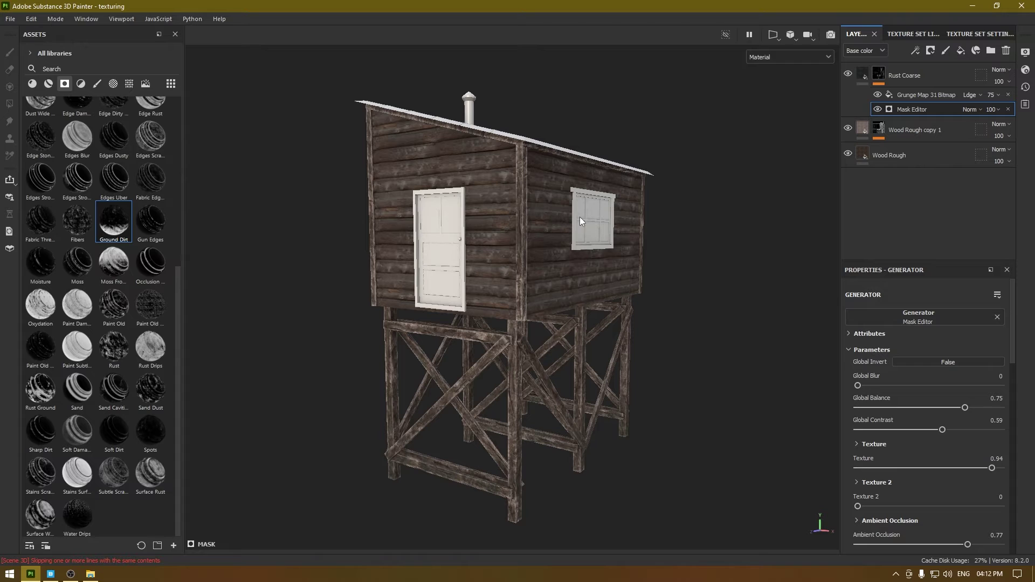
left_click(905, 33)
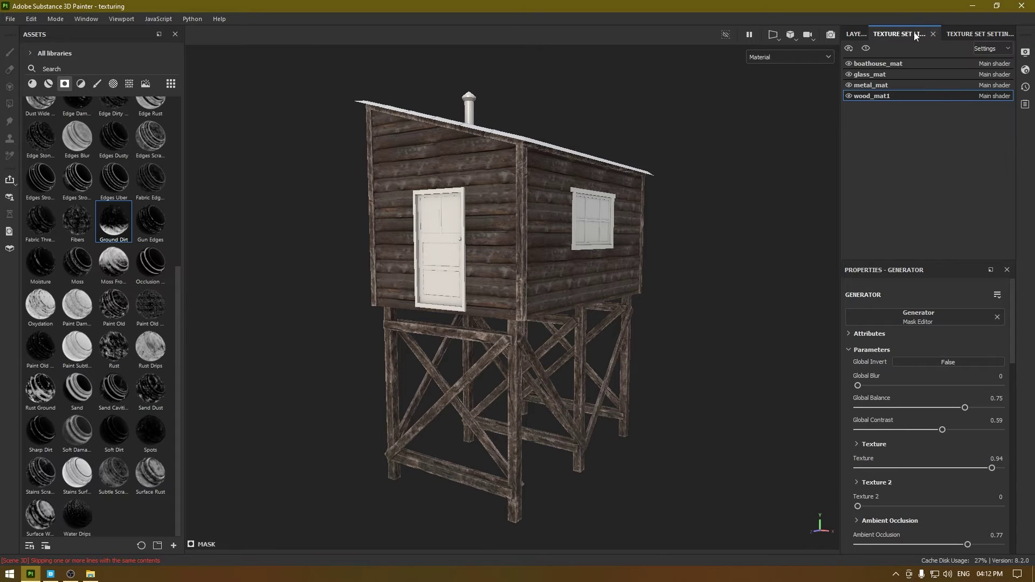
left_click(890, 74)
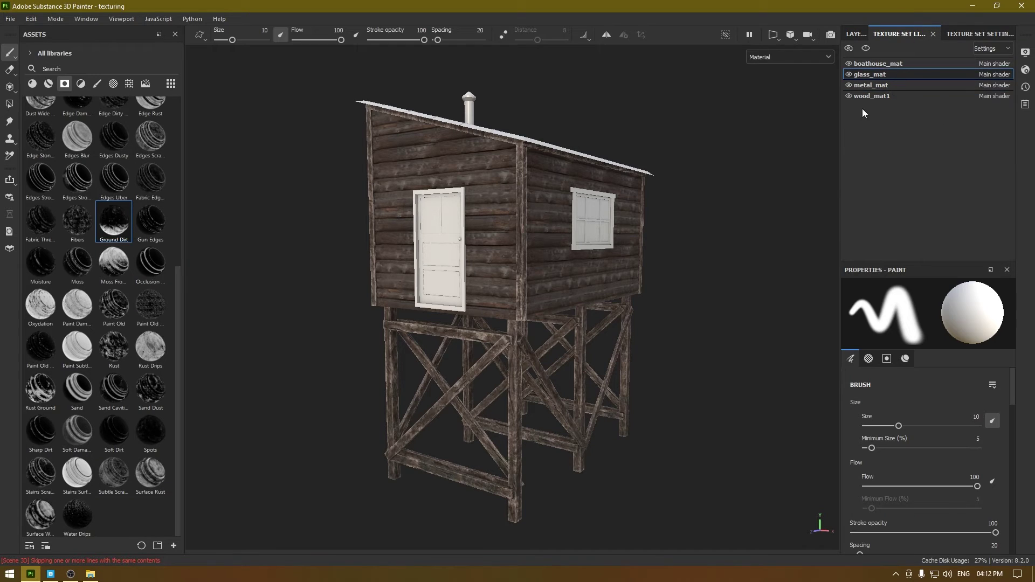
left_click(857, 34)
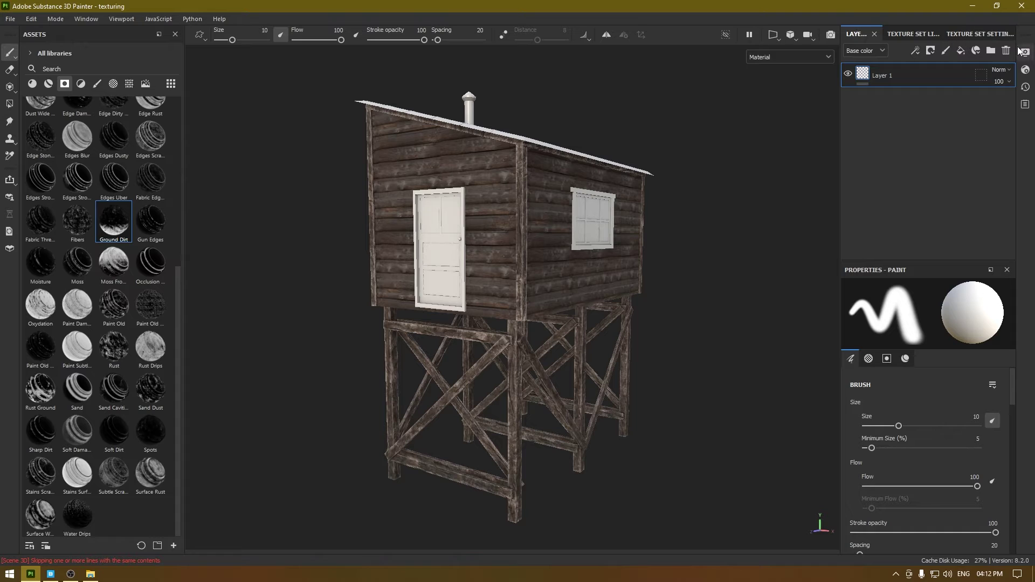
left_click(1005, 50)
left_click(957, 50)
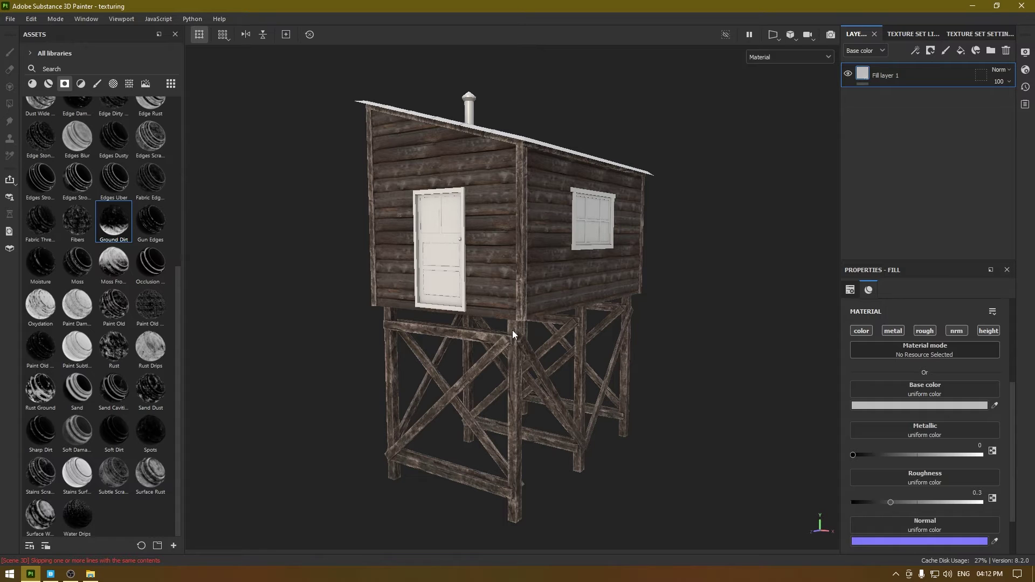
- Set the glass fill layer's metallic value to 1
left_click_drag(473, 318, 490, 311, "alt")
middle_click_drag(544, 248, 596, 151, "alt")
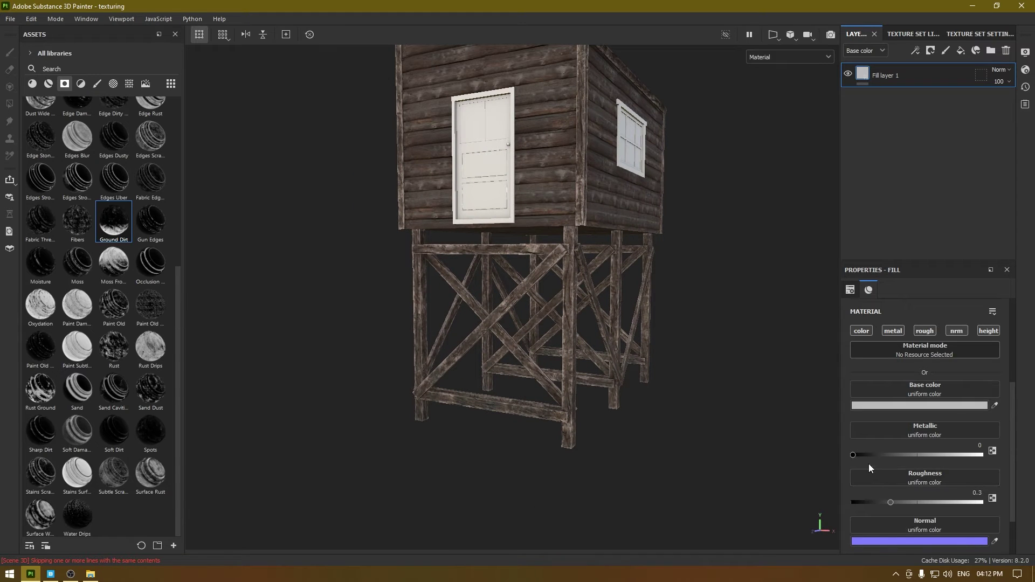
left_click_drag(852, 455, 981, 454)
left_click_drag(654, 250, 476, 267, "alt")
right_click_drag(475, 267, 623, 400, "alt")
left_click_drag(623, 401, 678, 380, "alt")
middle_click_drag(678, 380, 719, 353, "alt")
scroll(620, 351, "up", 2)
right_click_drag(585, 327, 542, 325, "shift")
left_click_drag(542, 325, 484, 372, "alt")
middle_click_drag(683, 512, 755, 418, "alt")
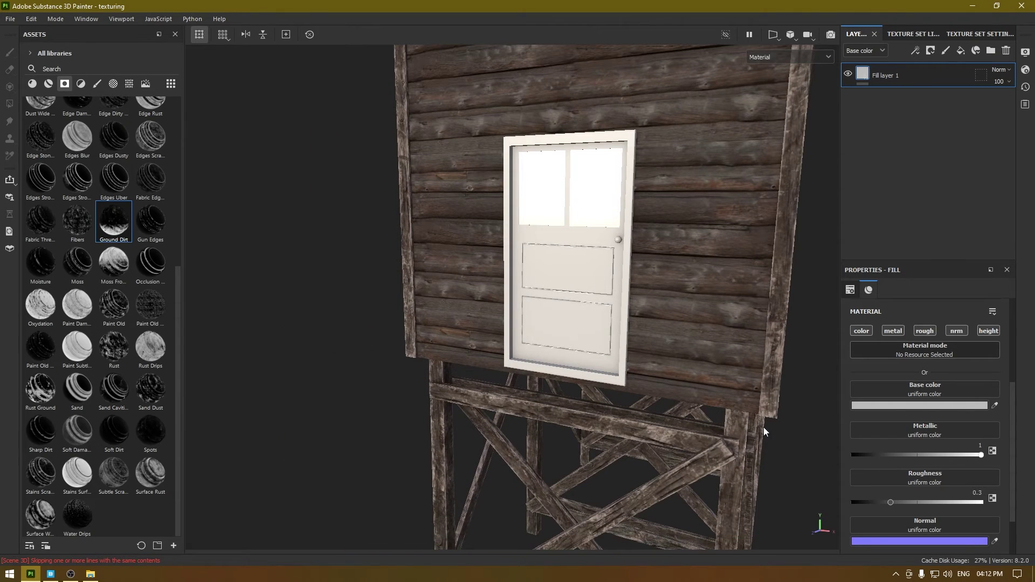
- Set the glass fill layer's roughness to 0.05 so the door panes reflect the surroundings softly
left_click_drag(878, 497, 848, 506)
left_click_drag(676, 402, 656, 309, "alt")
right_click_drag(656, 309, 808, 410, "alt")
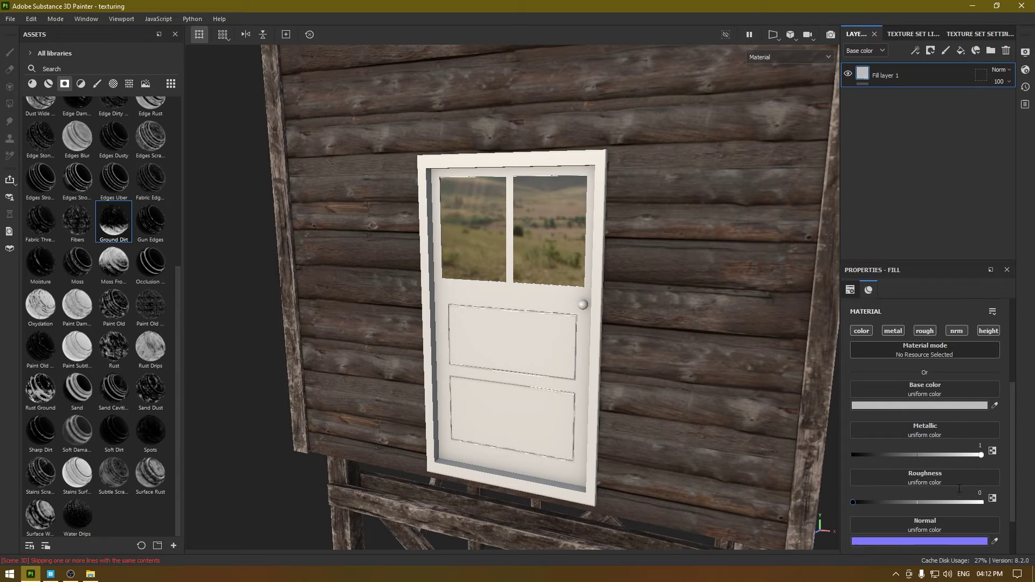
type("5")
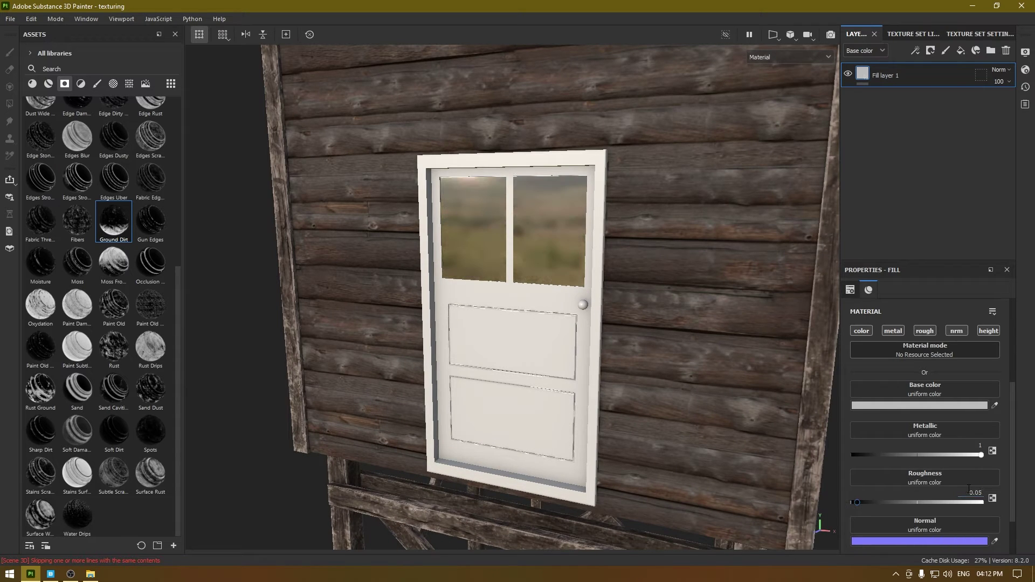
left_click_drag(585, 233, 598, 218, "alt")
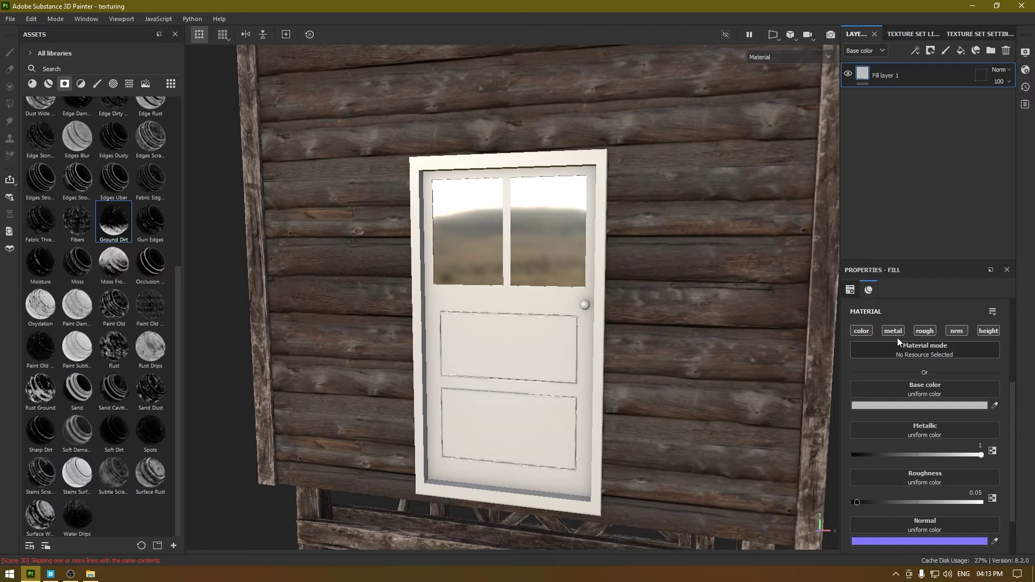
- Tint the glass fill layer's base color a light blue
left_click(961, 406)
left_click(922, 200)
left_click(816, 165)
left_click(823, 174)
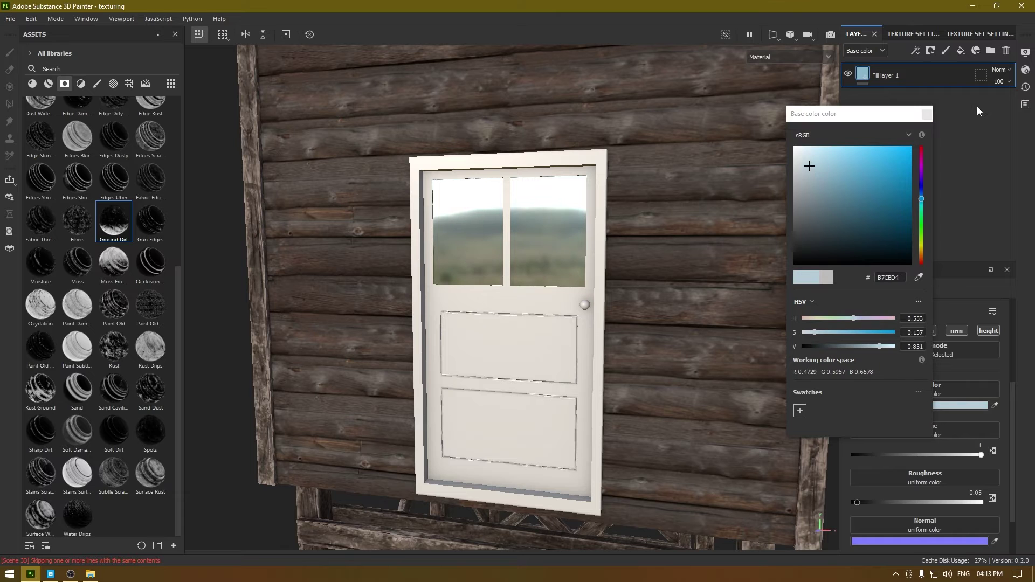
left_click(926, 114)
- Add a second fill layer above the blue glass layer and keep only its roughness channel active
left_click_drag(543, 240, 631, 235, "alt")
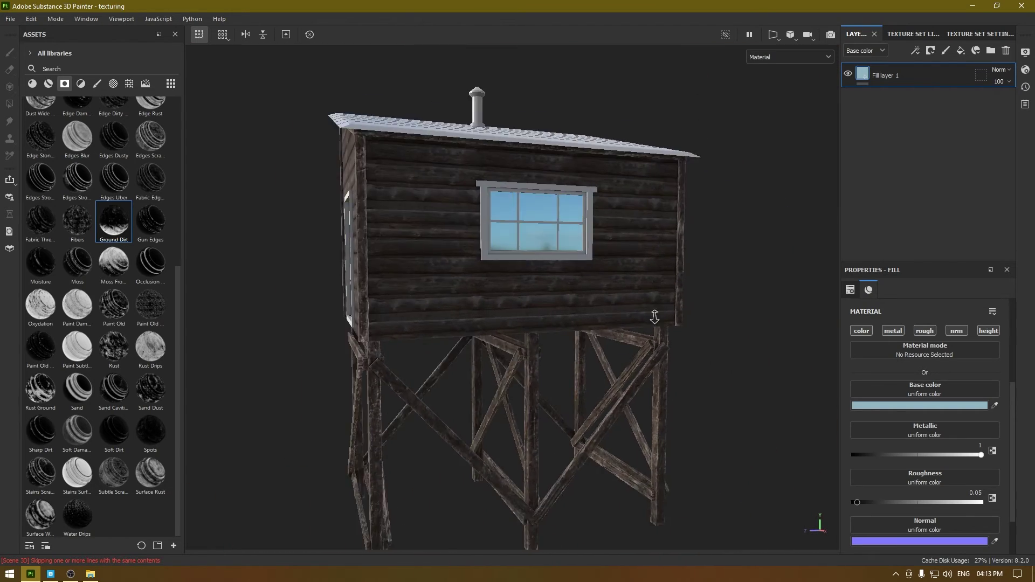
scroll(631, 235, "up", 3)
middle_click_drag(449, 215, 494, 321, "alt")
right_click_drag(494, 321, 512, 319, "shift")
left_click_drag(512, 319, 450, 317, "alt")
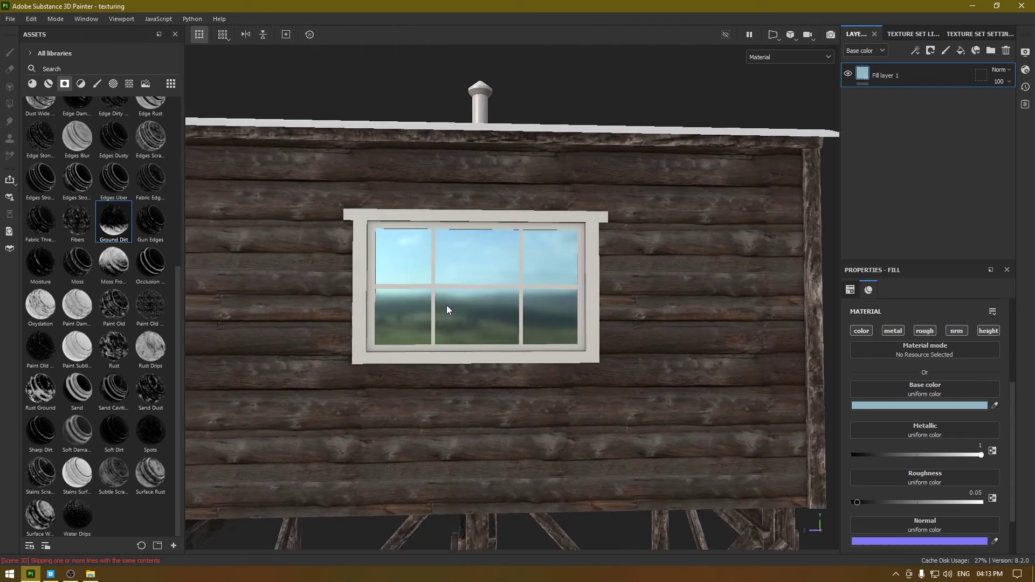
right_click_drag(451, 317, 504, 356, "alt")
left_click_drag(503, 355, 518, 355, "alt")
left_click(961, 51)
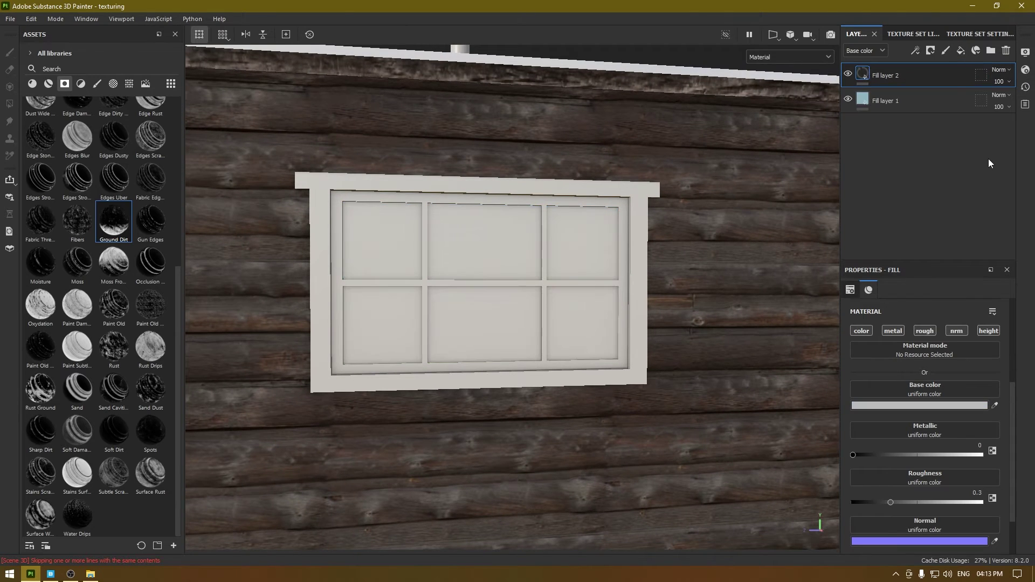
left_click(856, 333)
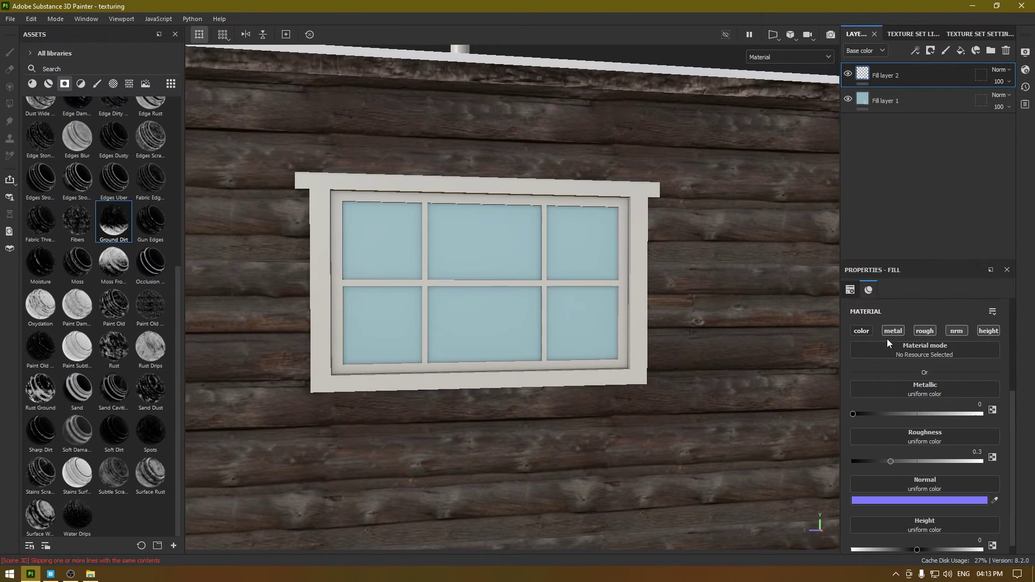
left_click(900, 330)
left_click(956, 330)
left_click(988, 330)
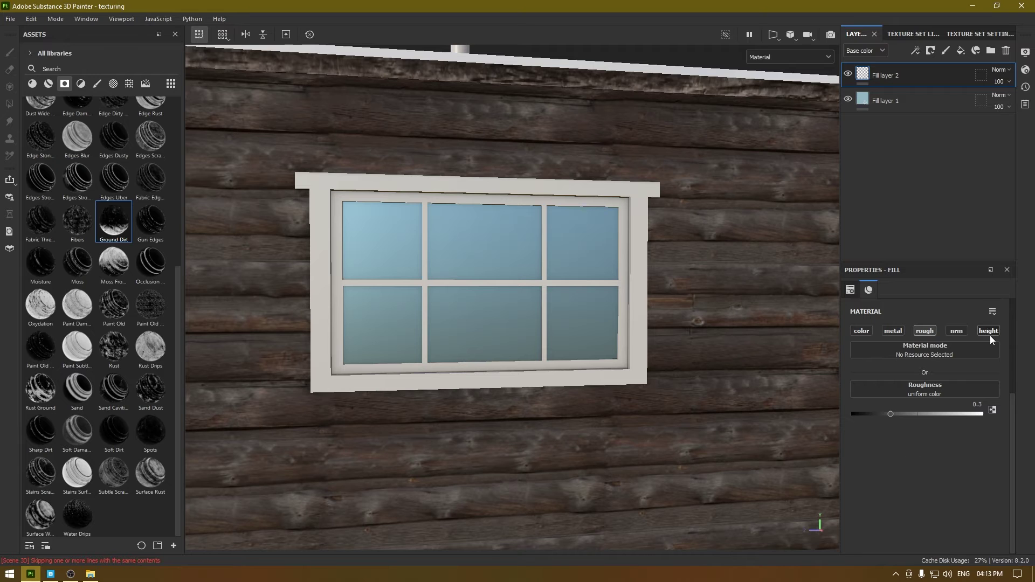
- Give the roughness-only fill layer a black mask and add a fill effect to that mask
right_click(933, 80)
left_click(956, 105)
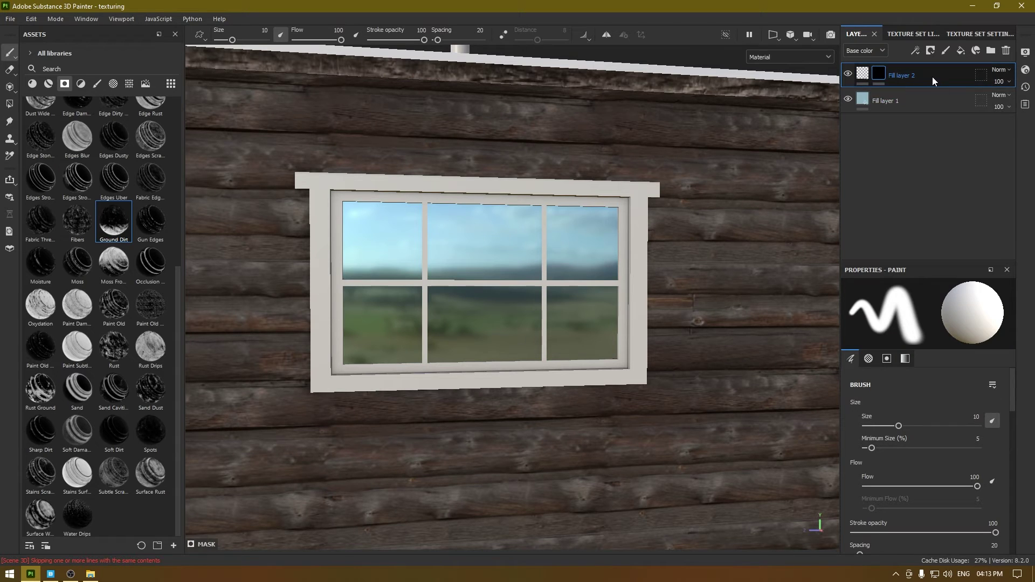
right_click(907, 83)
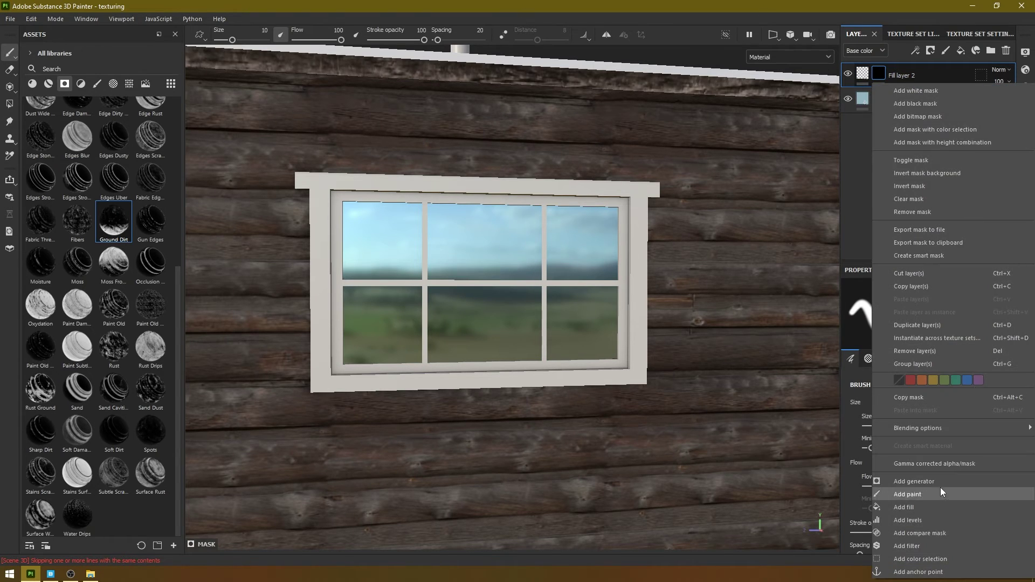
left_click(924, 505)
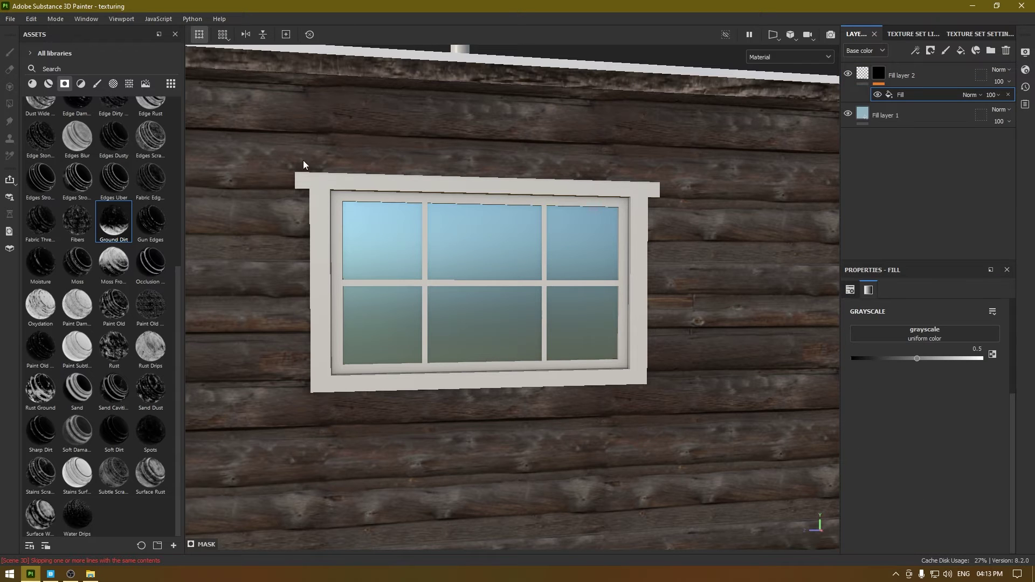
- Load the Grunge Dust Spread texture into the grayscale fill on the roughness-only layer's mask
left_click(129, 83)
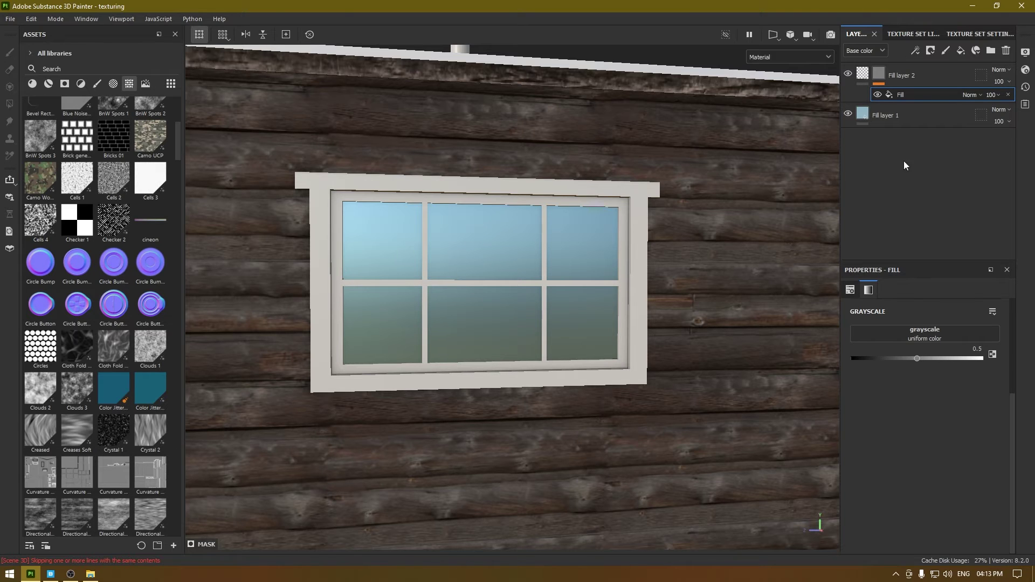
scroll(89, 305, "down", 5)
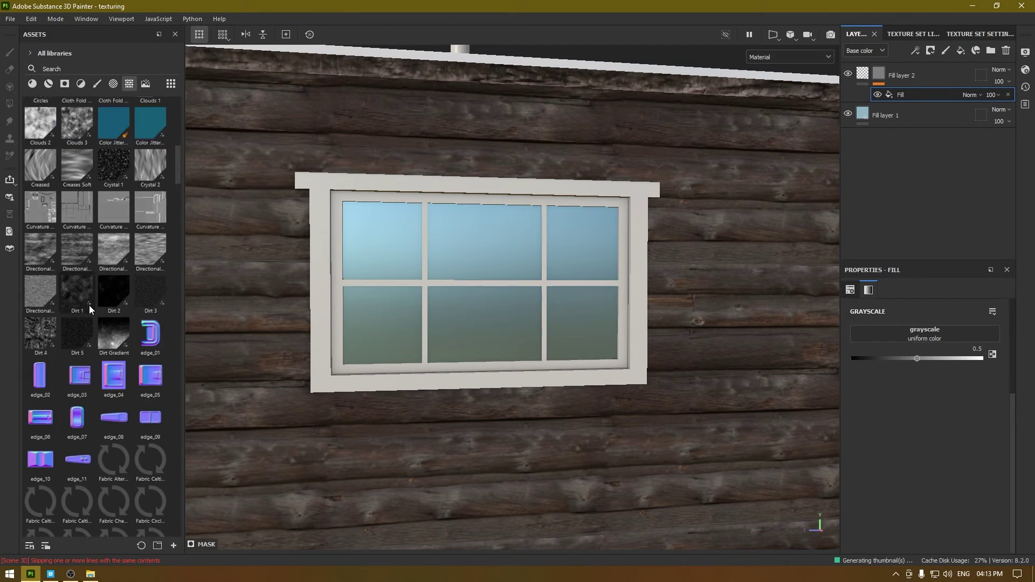
scroll(134, 275, "down", 8)
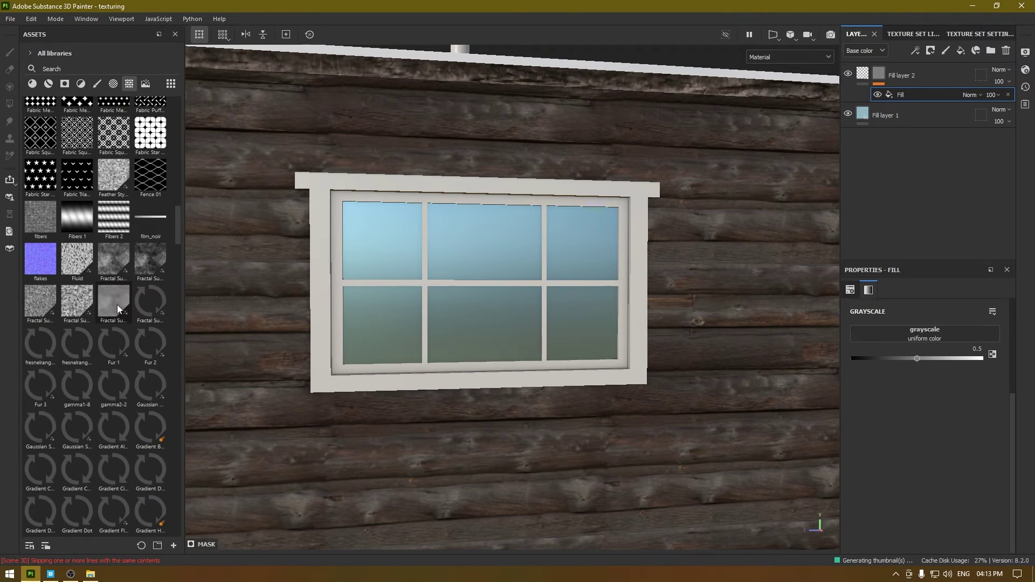
mouse_move(118, 305)
scroll(85, 490, "down", 6)
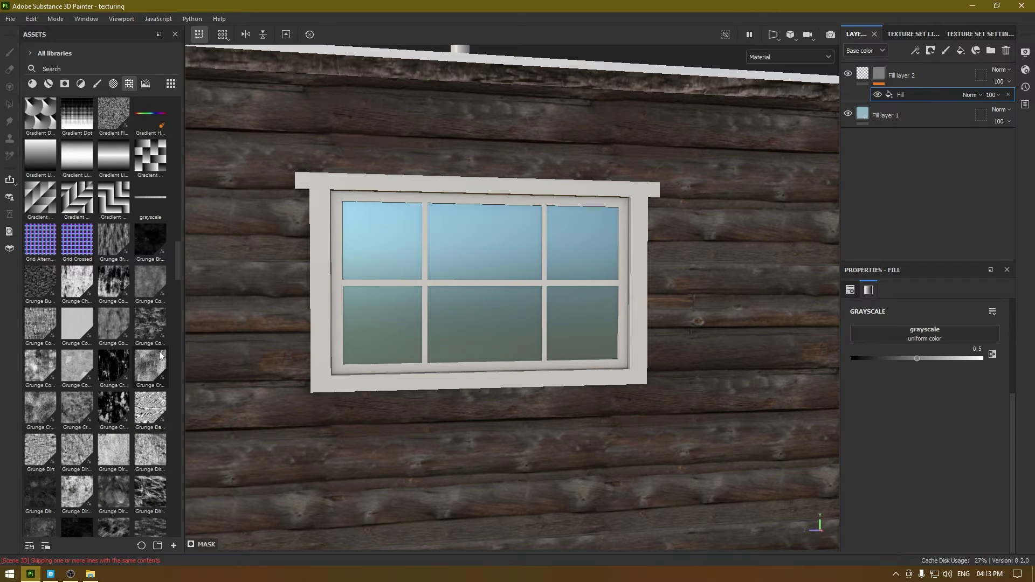
mouse_move(125, 364)
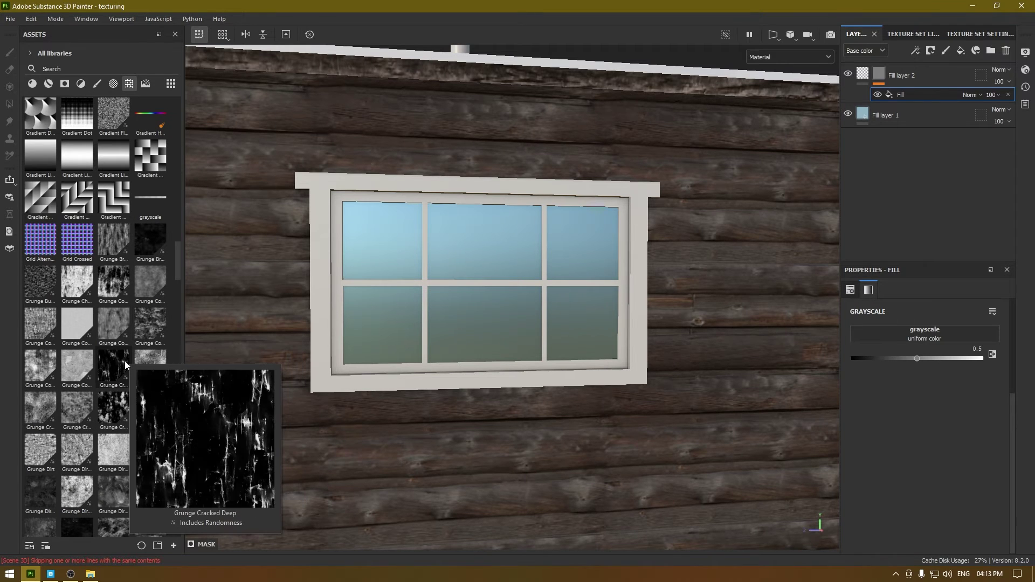
mouse_move(113, 405)
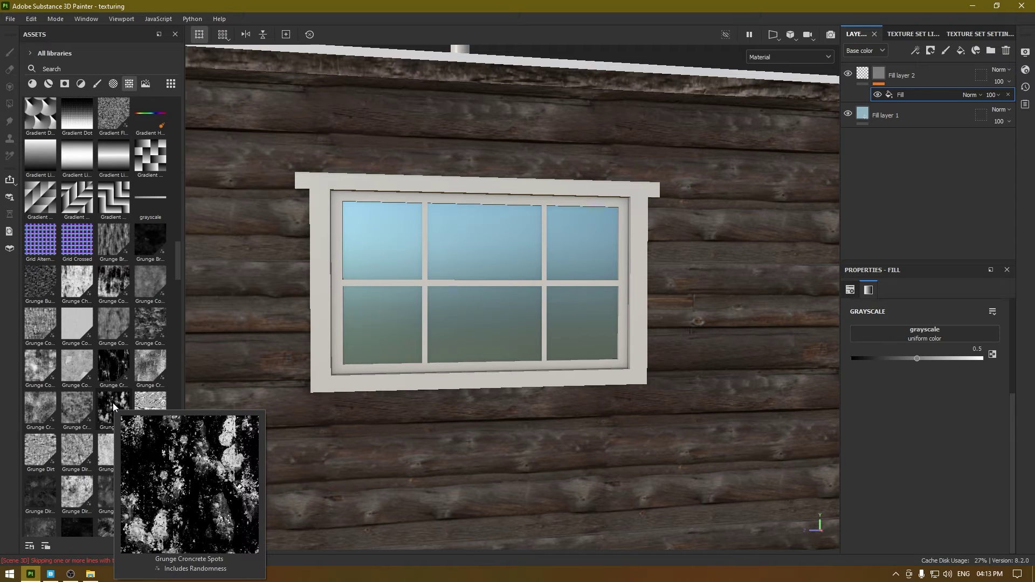
scroll(112, 403, "down", 3)
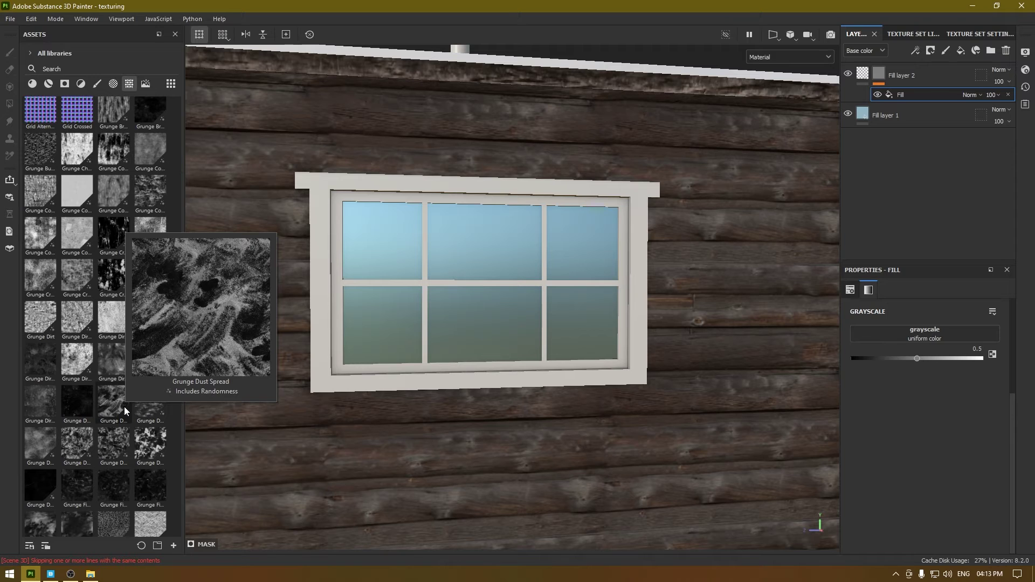
left_click_drag(124, 407, 952, 339)
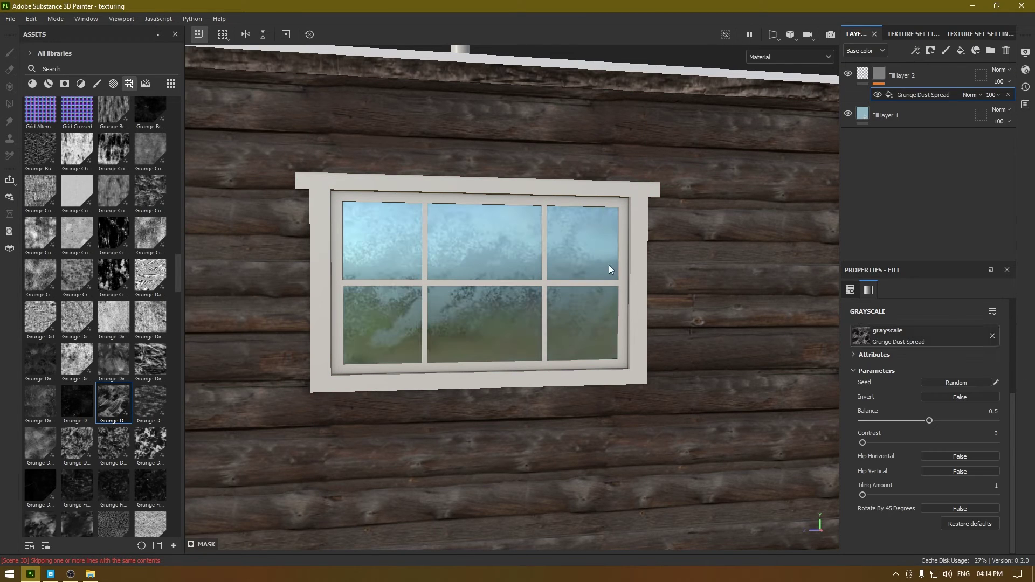
- Lower the opacity of the Grunge Dust Spread mask effect to 33
left_click_drag(590, 270, 636, 333, "alt")
scroll(635, 334, "down", 3)
left_click_drag(525, 270, 601, 455, "alt")
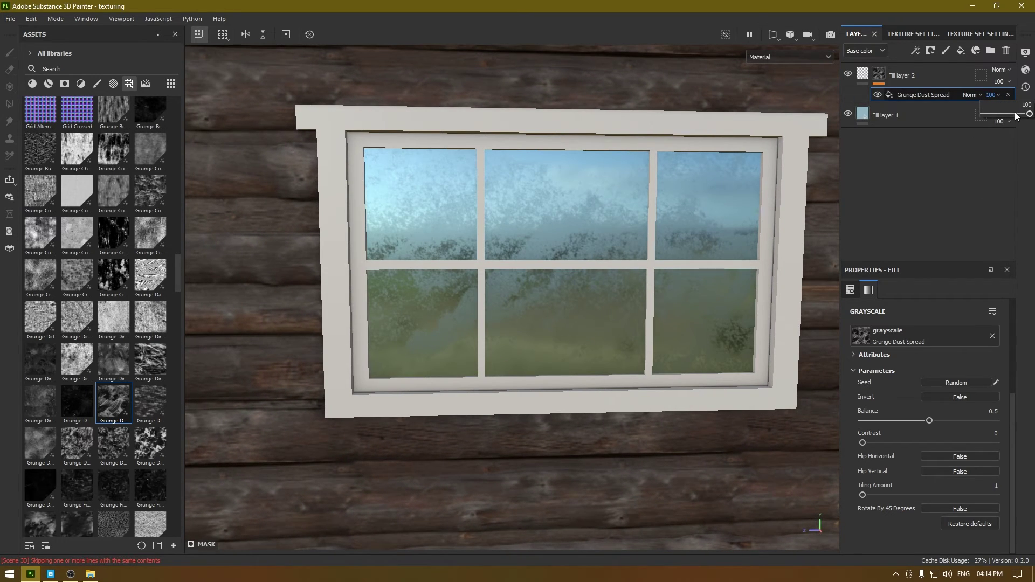
left_click(1015, 114)
left_click_drag(1012, 115, 998, 117)
left_click_drag(767, 195, 661, 192, "alt")
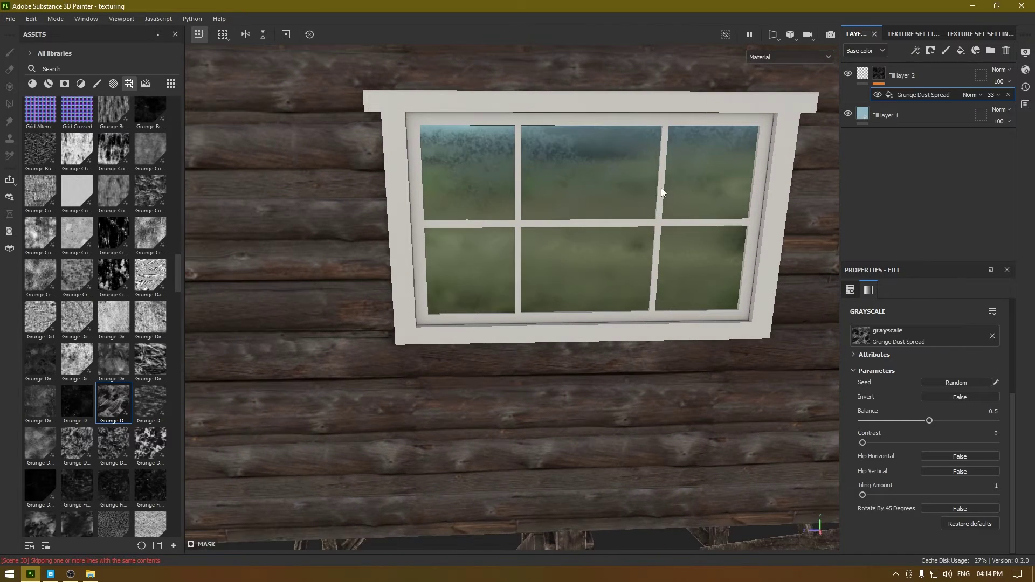
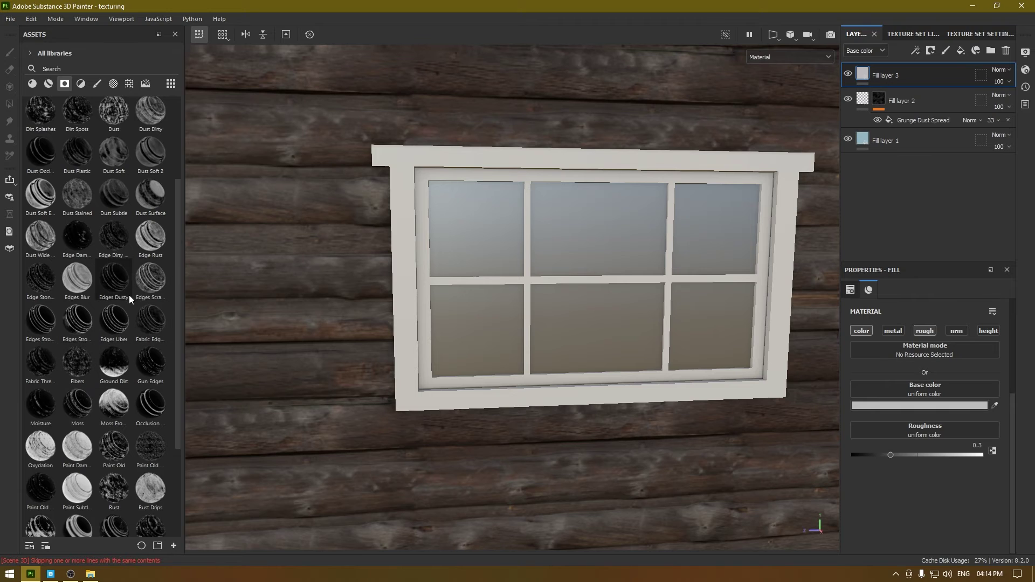
- Apply the Sand smart mask to the topmost glass fill layer, Fill layer 3
scroll(79, 263, "down", 3)
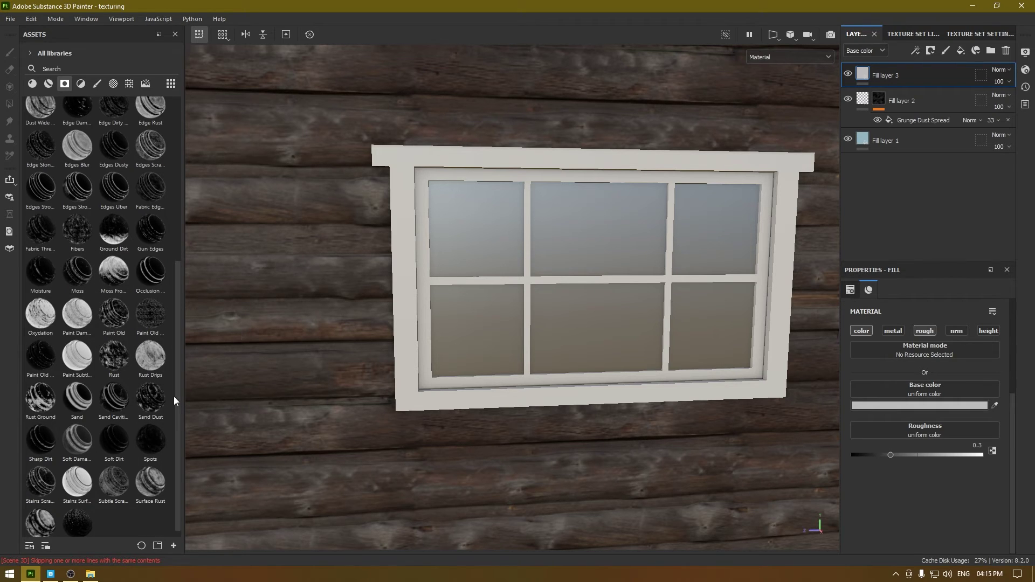
mouse_move(82, 406)
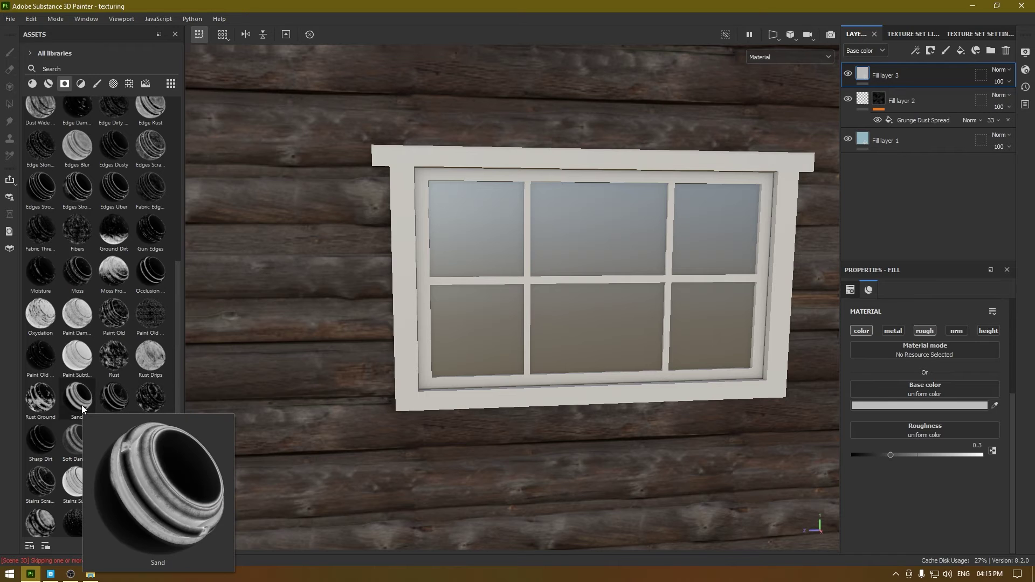
left_click_drag(82, 406, 836, 267)
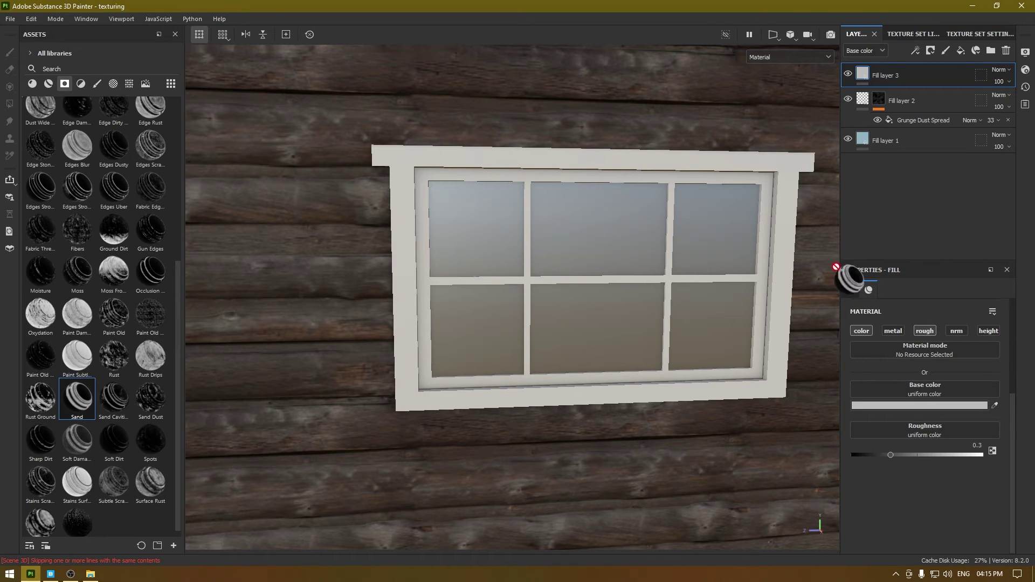
left_click_drag(914, 72, 915, 74)
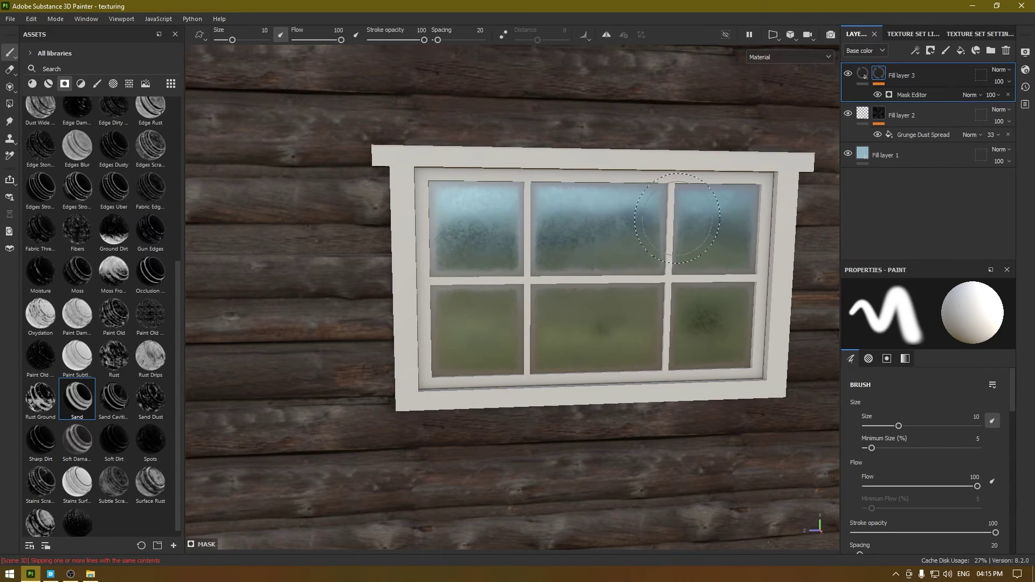
- Tint the base color of the sand-masked fill layer a muted reddish brown
left_click_drag(642, 232, 577, 219, "alt")
right_click_drag(577, 219, 573, 351, "alt")
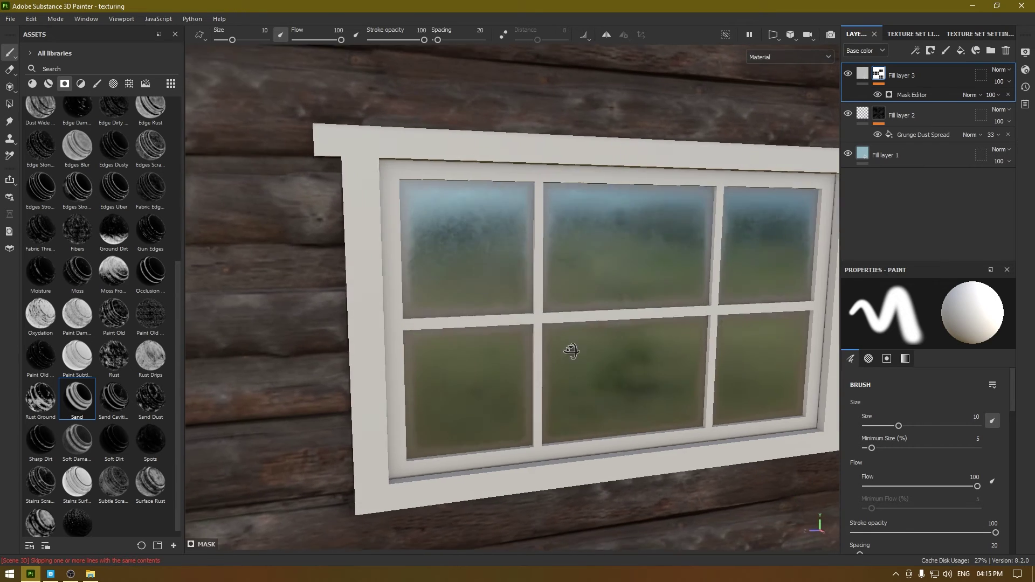
middle_click_drag(573, 351, 579, 263, "alt")
left_click_drag(578, 263, 547, 263, "alt")
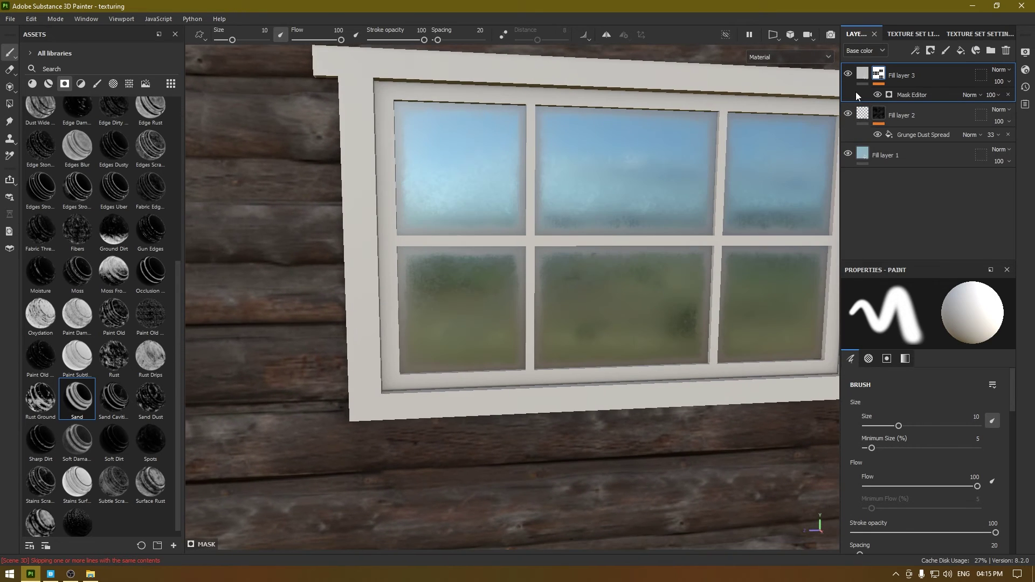
left_click(862, 73)
left_click(914, 406)
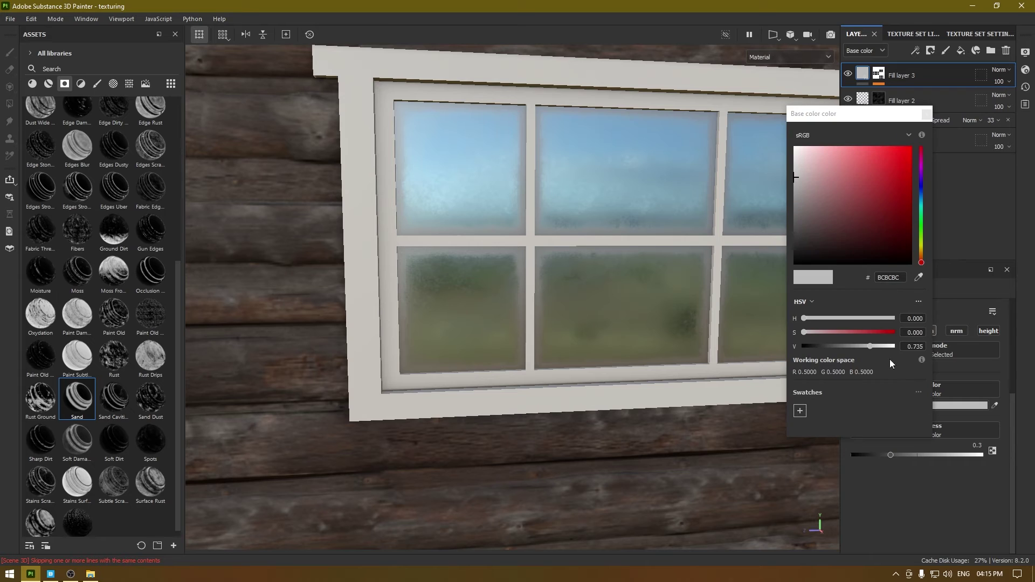
left_click(920, 261)
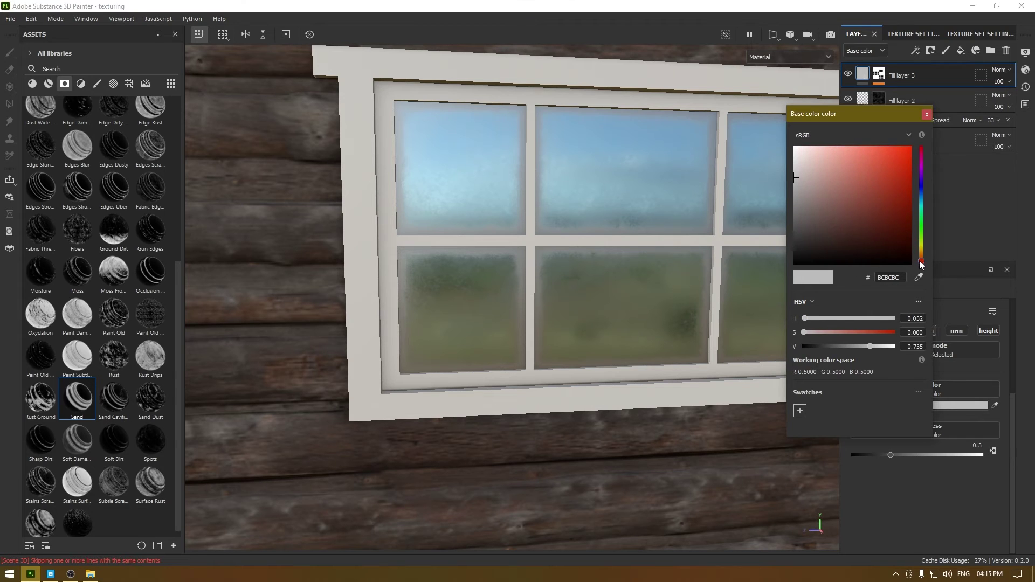
mouse_move(839, 199)
left_mouse_down()
mouse_move(817, 218)
mouse_move(793, 187)
mouse_move(810, 222)
mouse_move(803, 192)
mouse_move(810, 197)
left_mouse_up()
left_click(926, 114)
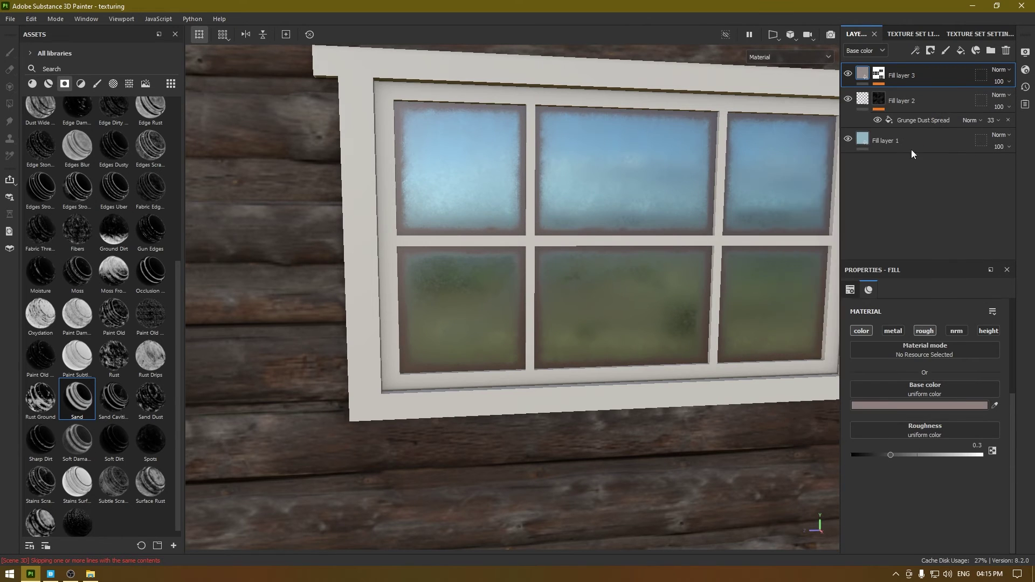
- Set the Global Balance of the Mask Editor generator on Fill layer 3's mask to 0.4
mouse_move(730, 232)
left_mouse_down("alt")
mouse_move(721, 173)
mouse_move(728, 227)
left_mouse_up("alt")
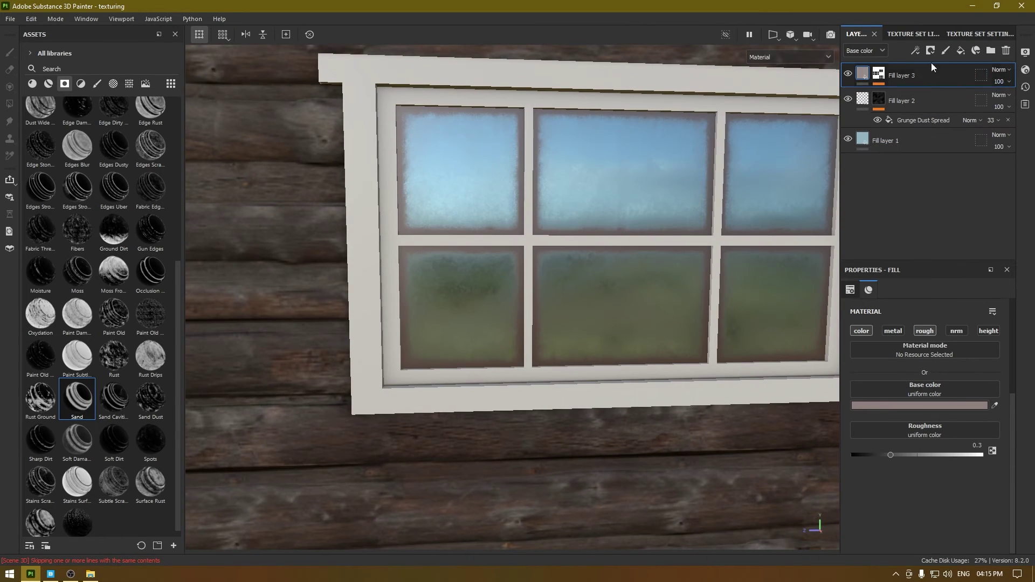
left_click(881, 76)
left_click(901, 93)
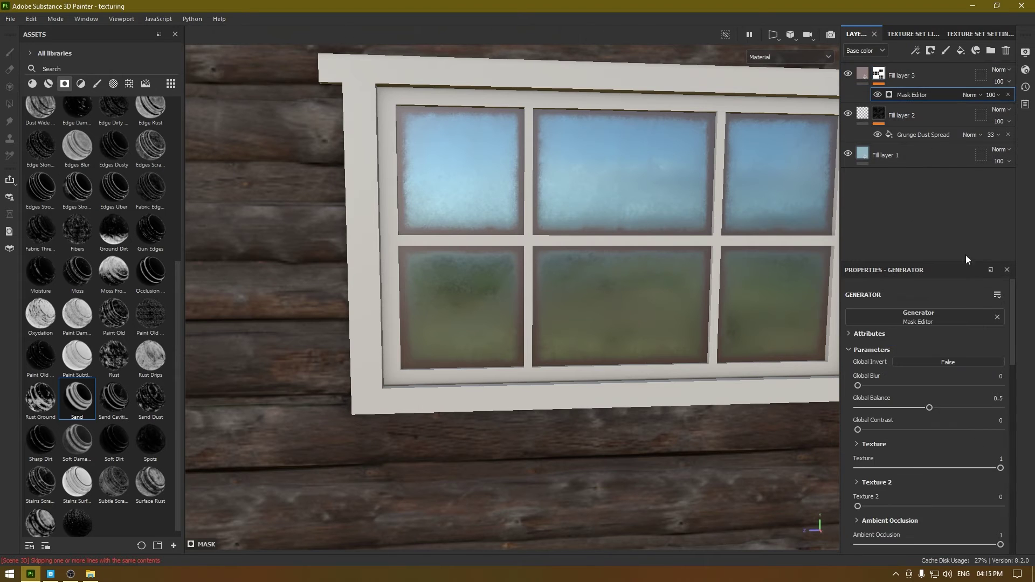
left_click_drag(928, 407, 839, 449)
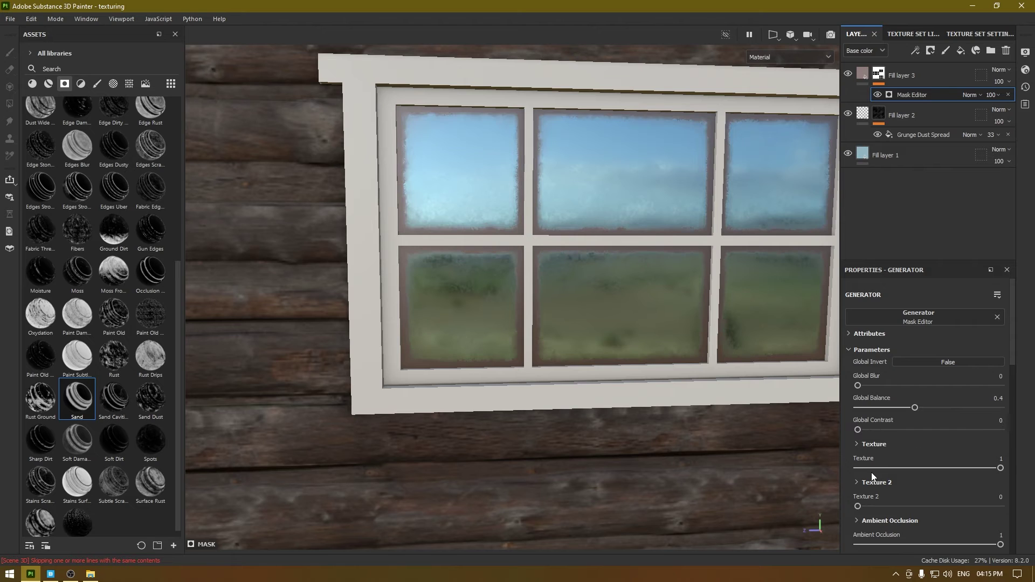
scroll(871, 472, "down", 3)
scroll(871, 472, "up", 3)
- Reduce the opacity of the Mask Editor effect on Fill layer 3 to 56
left_click_drag(622, 314, 542, 294, "alt")
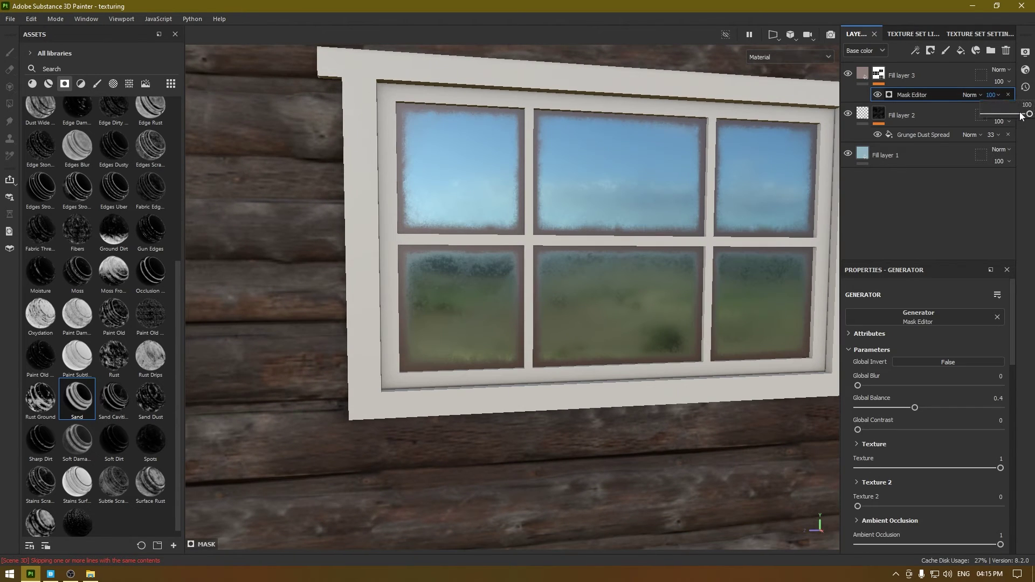
left_click_drag(1021, 116, 1018, 118)
left_click_drag(624, 298, 649, 335, "alt")
scroll(649, 335, "down", 4)
left_click_drag(545, 291, 452, 278, "alt")
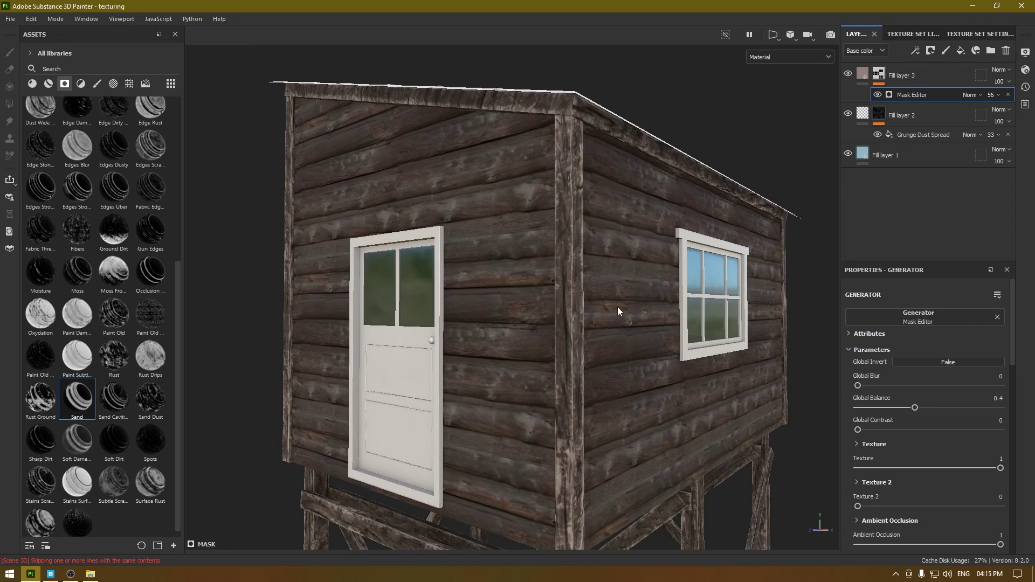
- Change the sand-masked fill layer's base color to a pale beige, DACFBF, checking it against the window's reflections
left_click_drag(620, 309, 509, 275, "alt")
right_click_drag(510, 275, 680, 544, "alt")
left_click_drag(614, 345, 582, 335, "alt")
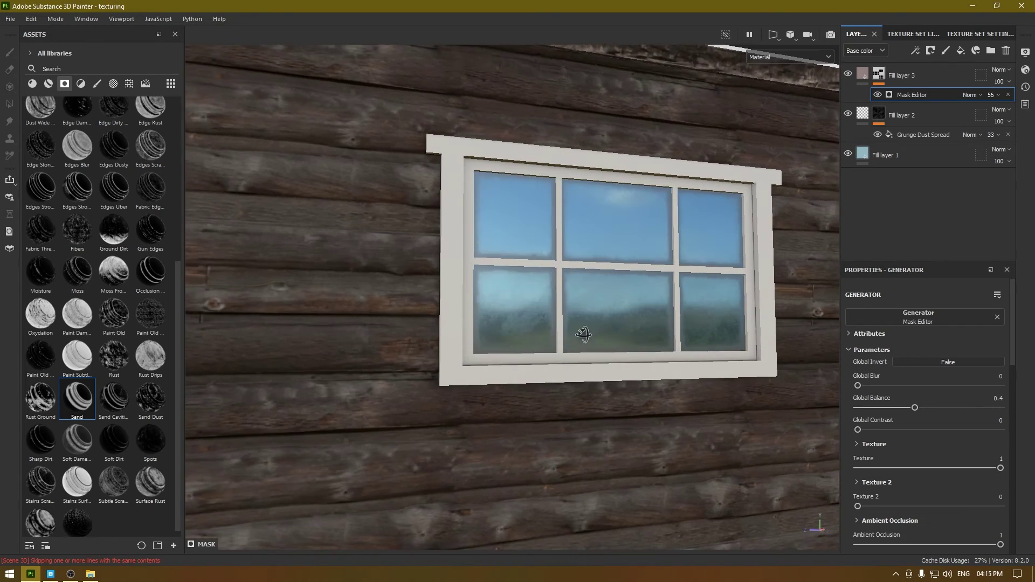
right_click_drag(583, 334, 647, 378, "alt")
left_click(857, 76)
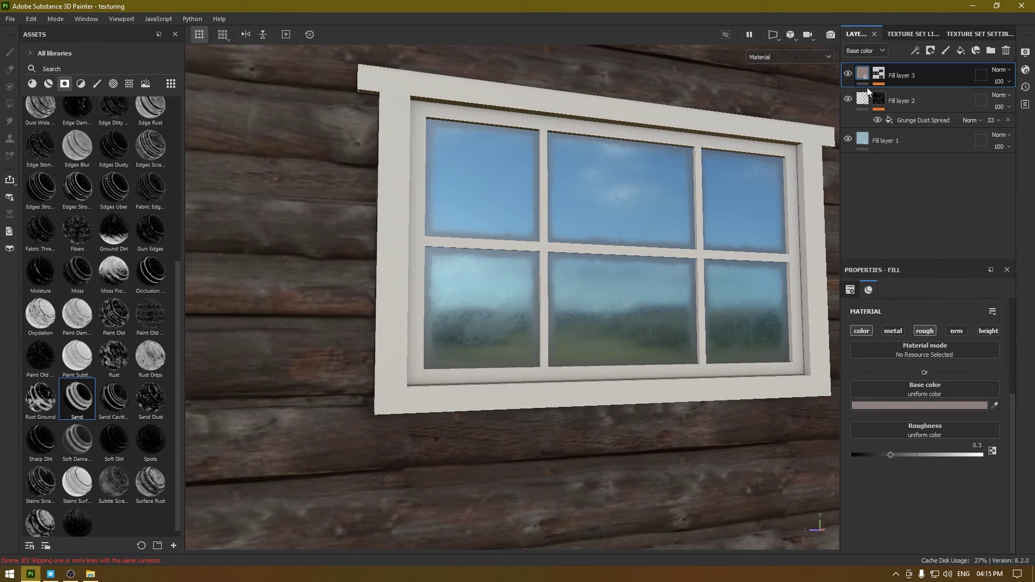
left_click(906, 398)
left_click(798, 181)
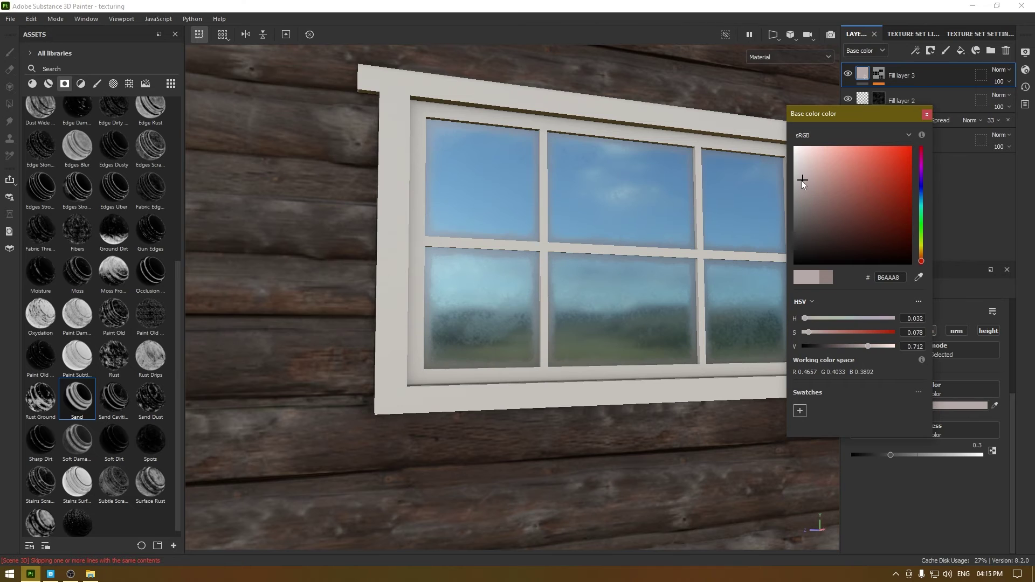
left_click_drag(469, 261, 334, 297, "alt")
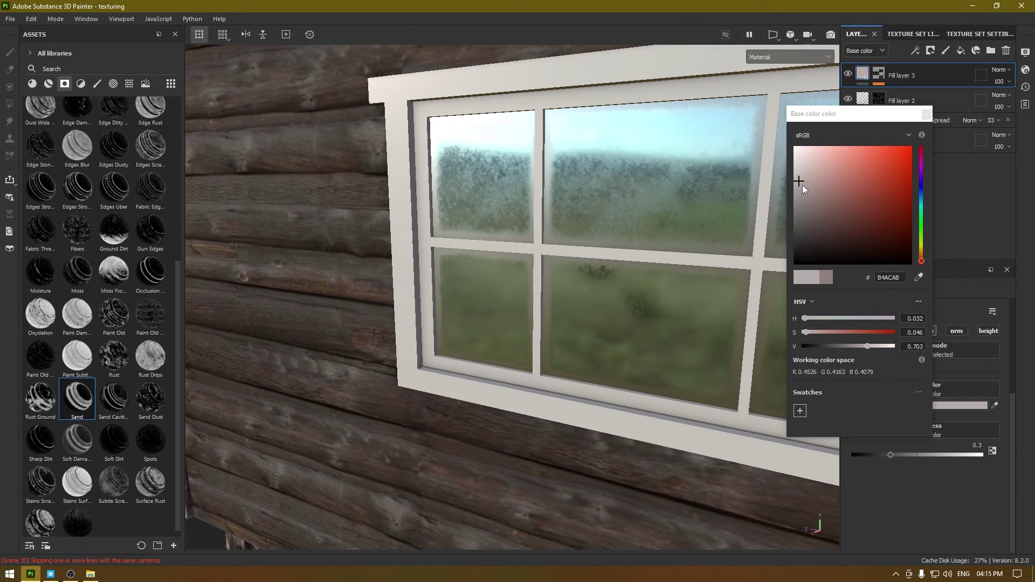
left_click_drag(922, 257, 921, 253)
left_click_drag(807, 149, 814, 150)
left_click_drag(397, 273, 467, 267, "alt")
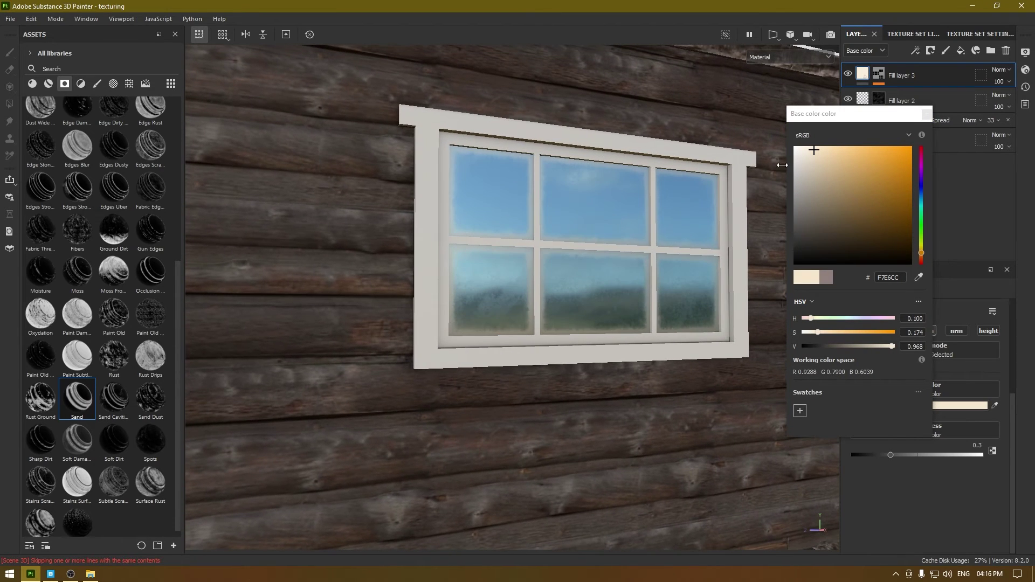
left_click(809, 157)
left_click_drag(409, 294, 512, 286, "alt")
left_click(808, 164)
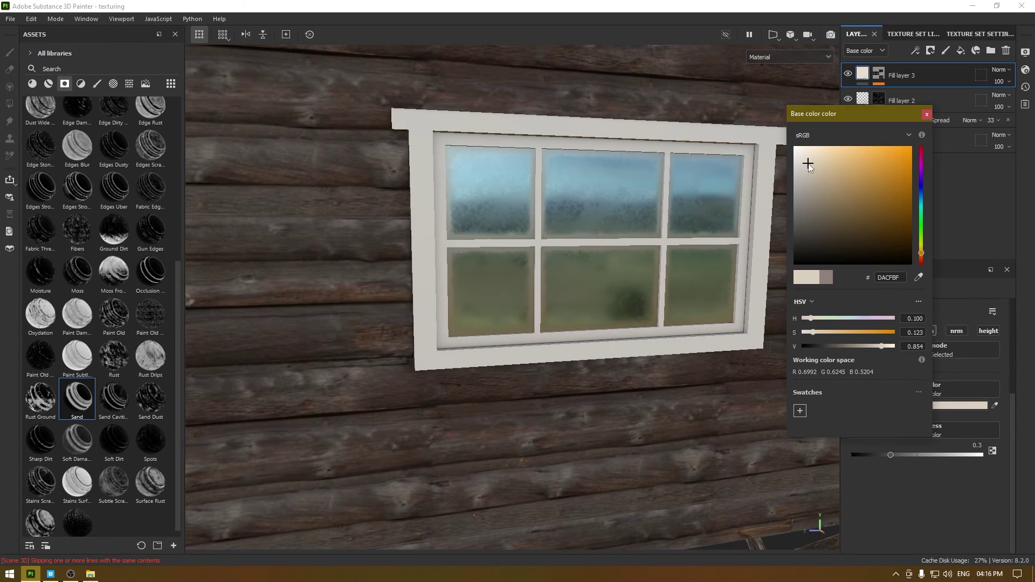
left_click(926, 114)
- Examine the whole boathouse from several angles to check the door and window glass against the wood
scroll(518, 241, "down", 5)
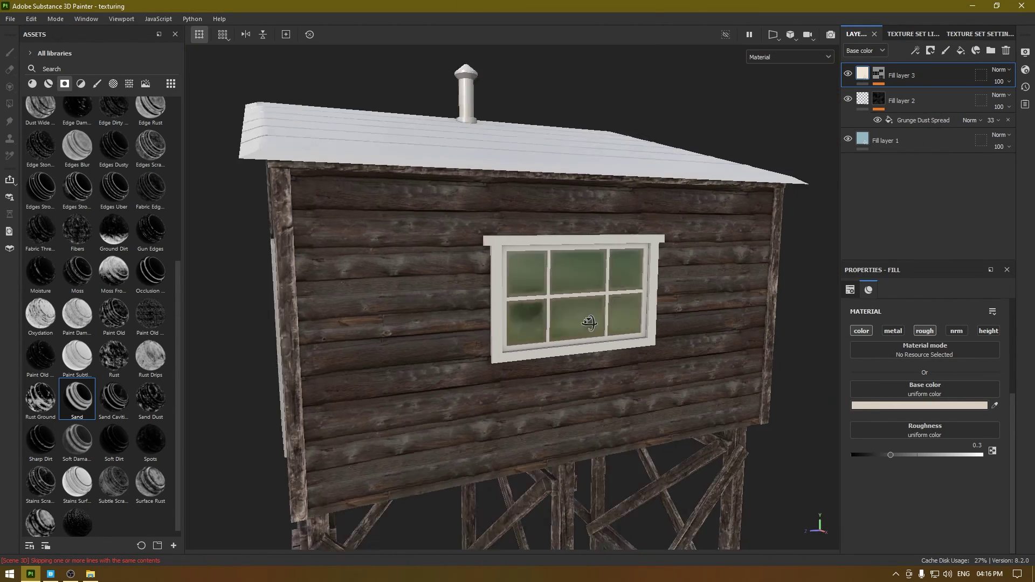
left_click_drag(474, 283, 588, 294, "alt")
right_click_drag(588, 294, 406, 330, "alt")
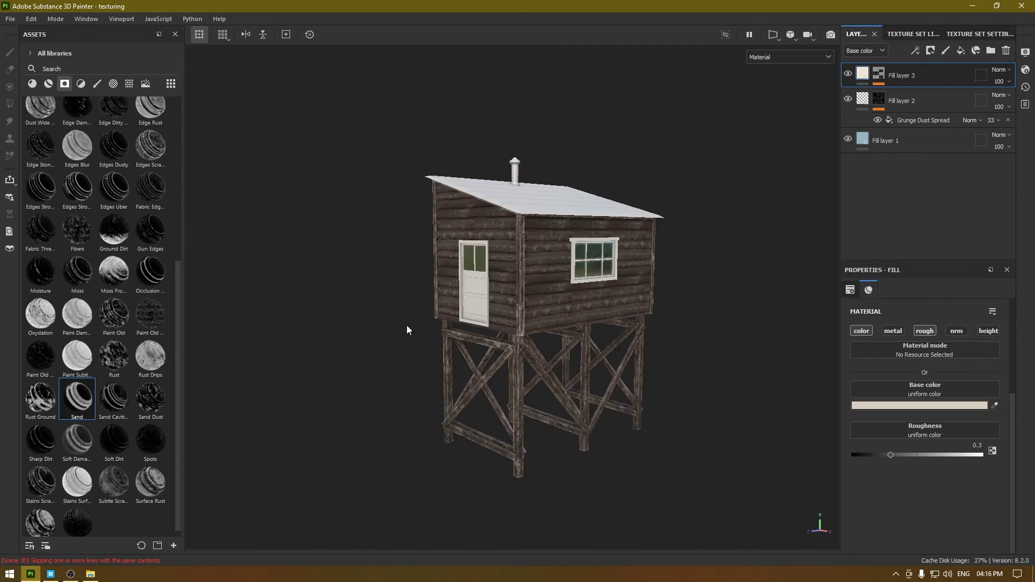
middle_click_drag(488, 317, 471, 301, "alt")
left_click_drag(480, 377, 519, 360, "alt")
middle_click_drag(457, 207, 481, 247, "alt")
scroll(481, 248, "up", 3)
left_click_drag(474, 302, 606, 233, "alt")
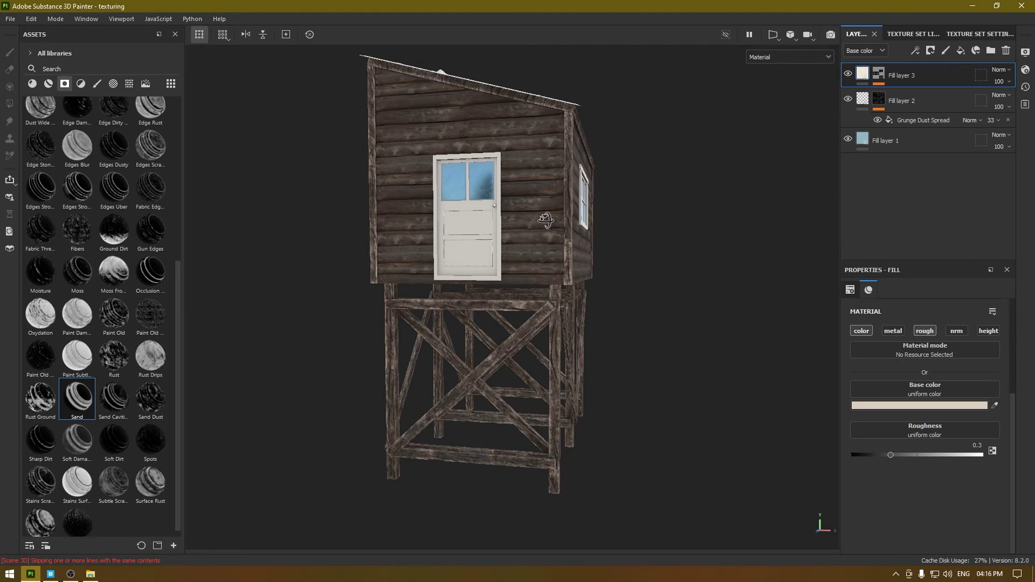
left_click_drag(539, 214, 569, 250, "alt")
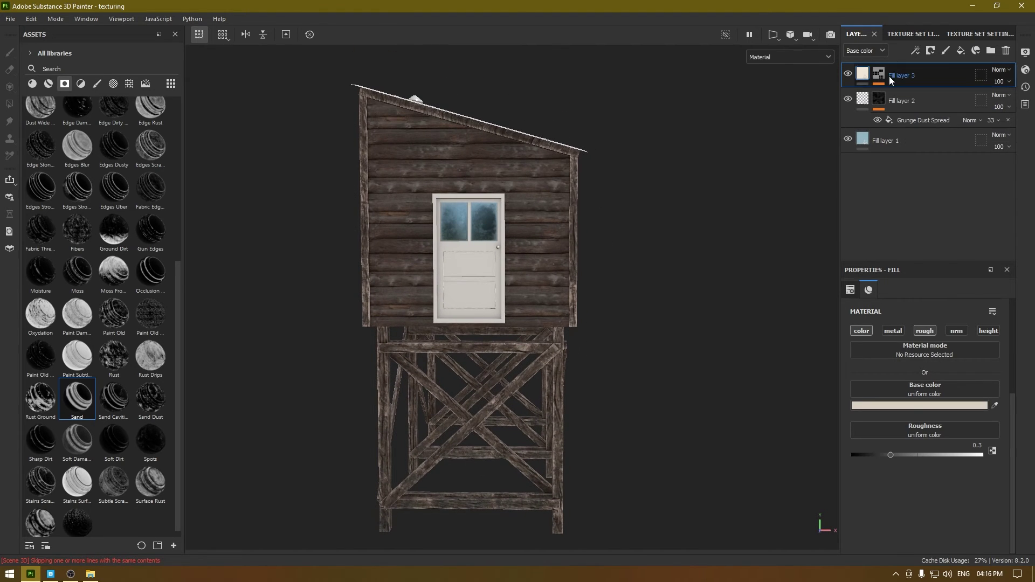
- Add a fill layer above the plank wood inside Folder 1 of boathouse_mat and give it an ambient-occlusion smart mask
left_click(922, 34)
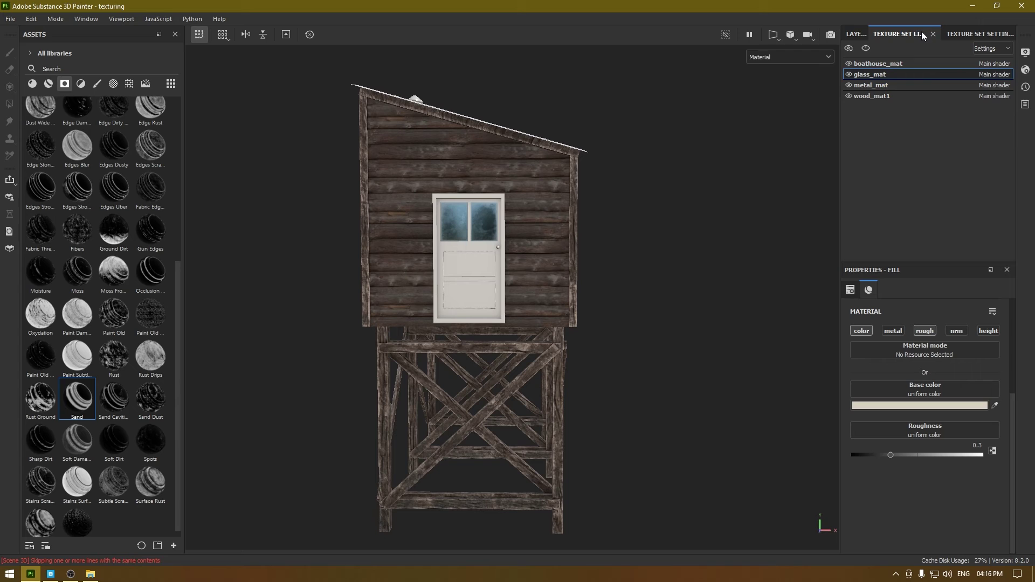
left_click(880, 64)
left_click(857, 33)
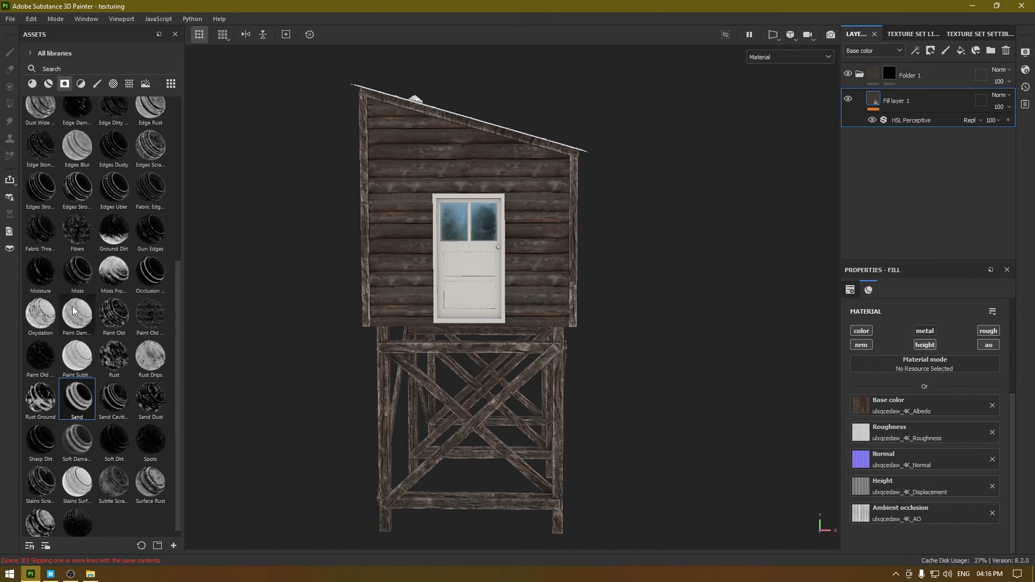
left_click(961, 50)
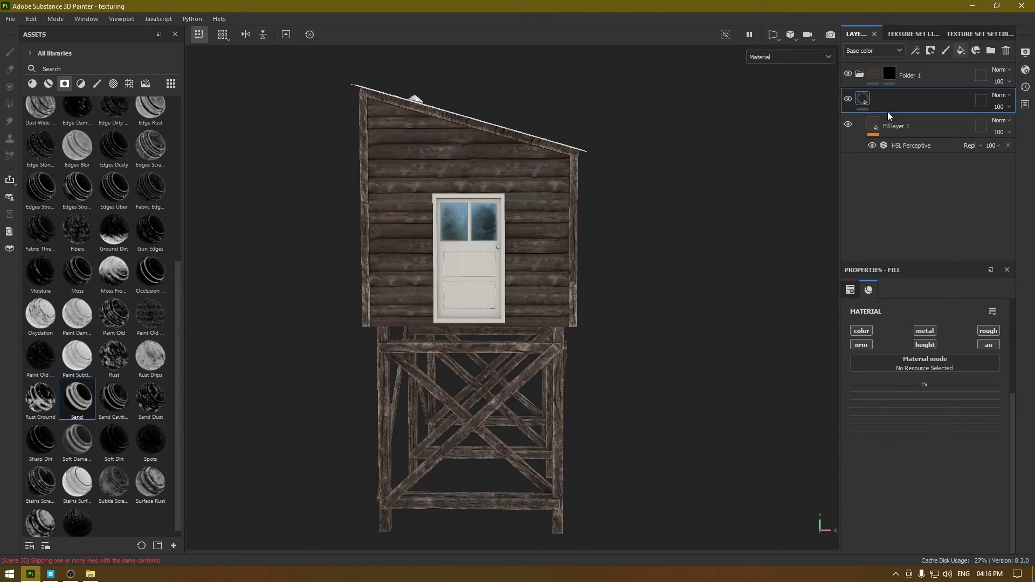
left_click_drag(840, 144, 901, 69)
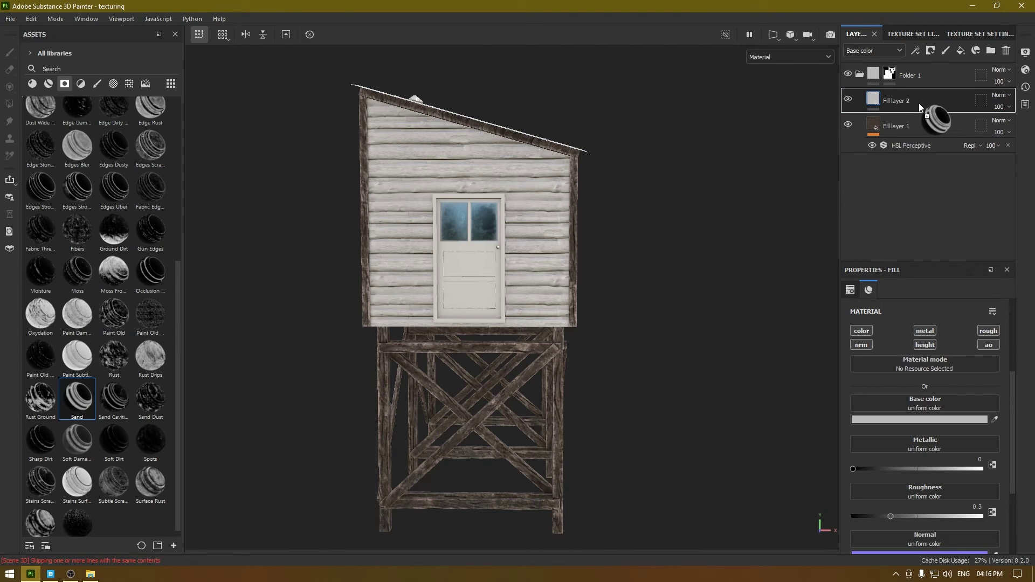
left_click_drag(918, 104, 919, 105)
- Limit Fill layer 2 to the color and roughness channels and set its roughness to 1
mouse_move(499, 272)
left_mouse_down("alt")
mouse_move(450, 275)
mouse_move(488, 276)
left_mouse_up("alt")
scroll(487, 276, "up", 3)
left_click(873, 99)
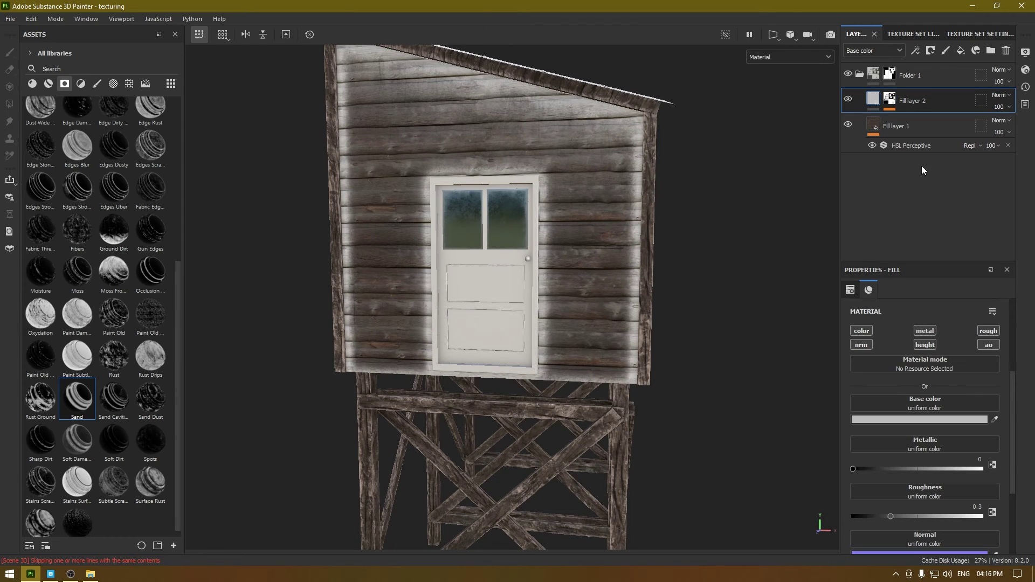
left_click(923, 333)
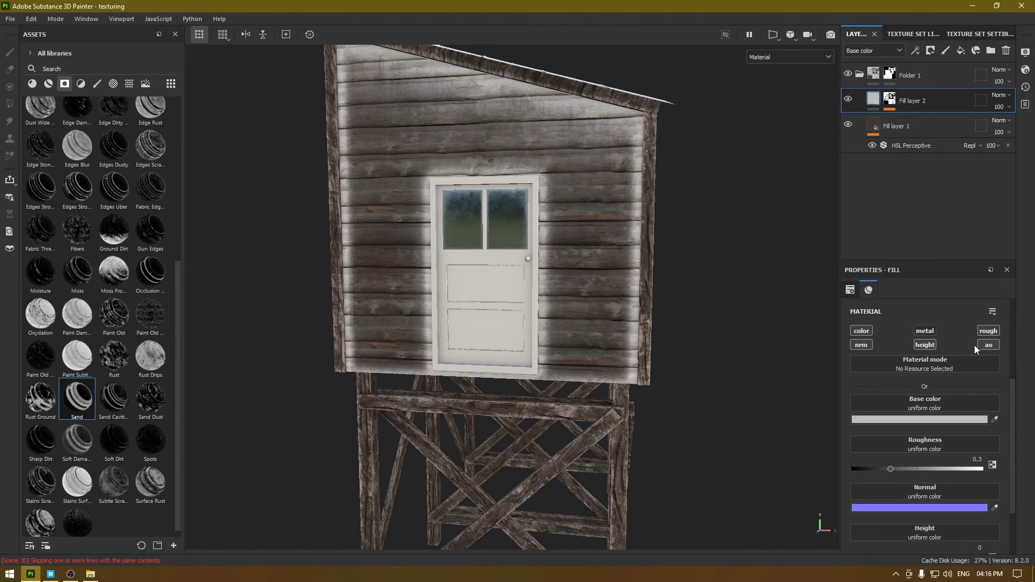
left_click(865, 348)
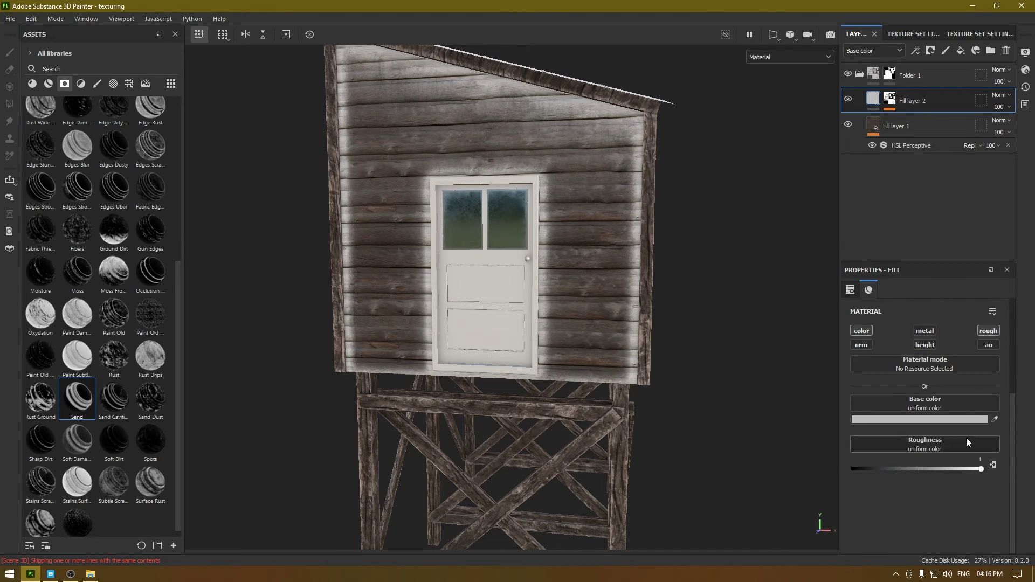
- Set Fill layer 2's base color to a very dark brown, 221F1B
left_click(927, 419)
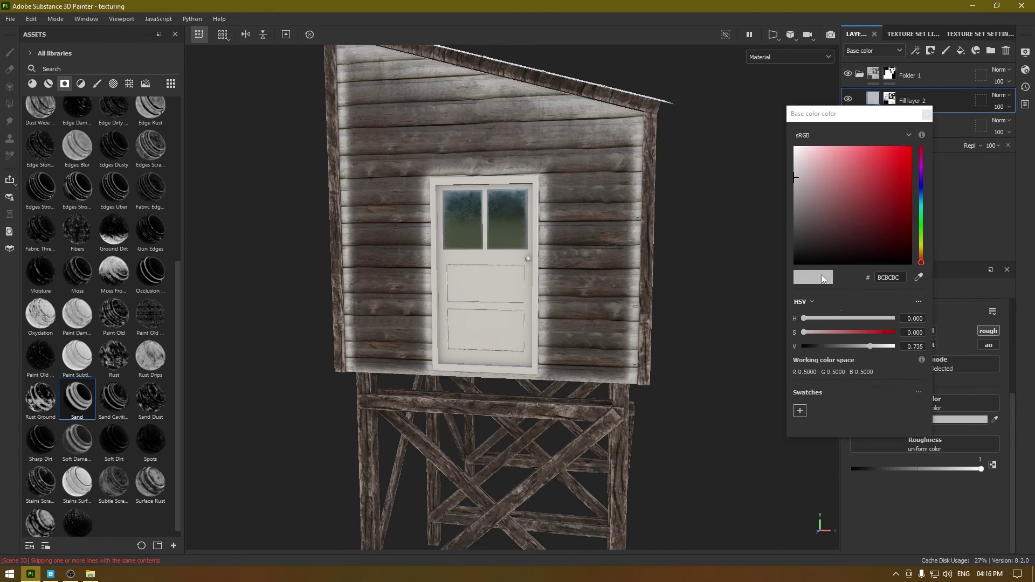
left_click_drag(923, 261, 922, 252)
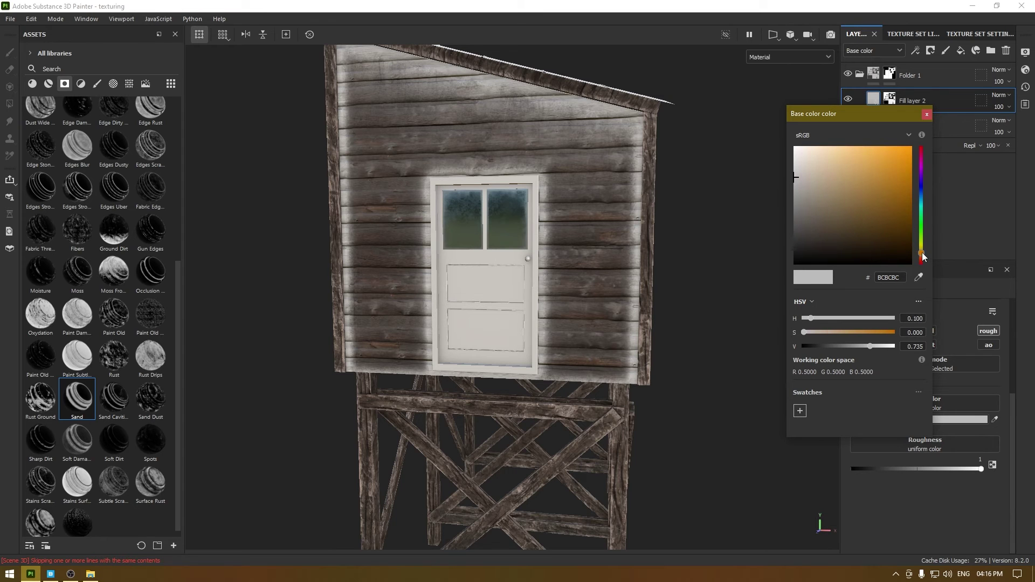
left_click(820, 179)
left_click_drag(819, 179, 815, 248)
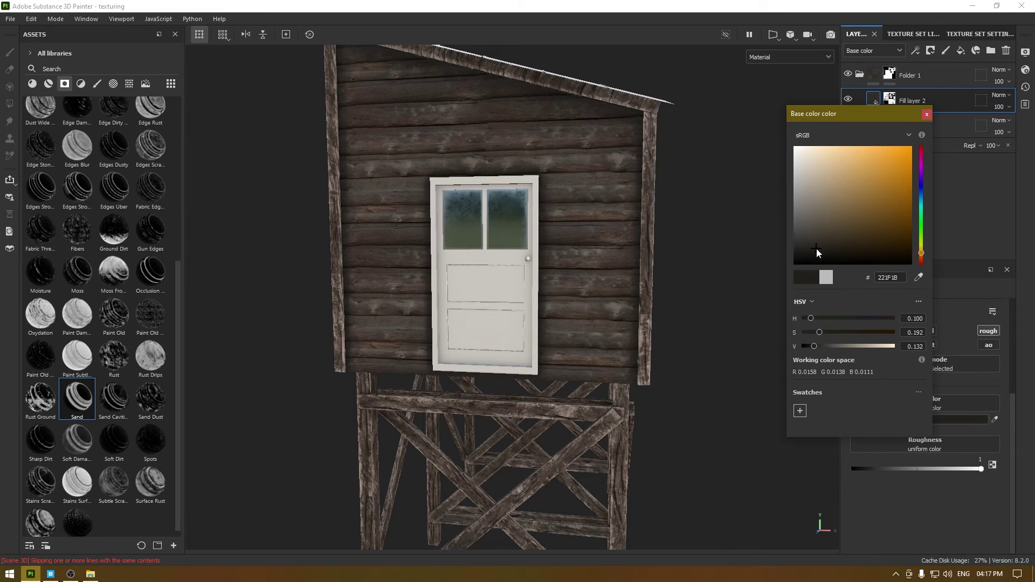
left_click_drag(469, 284, 387, 236, "alt")
left_click(926, 114)
- Add a paint effect above the Mask Editor on Fill layer 2's mask and set its blending to Linear dodge (Add)
left_click_drag(443, 167, 434, 221, "alt")
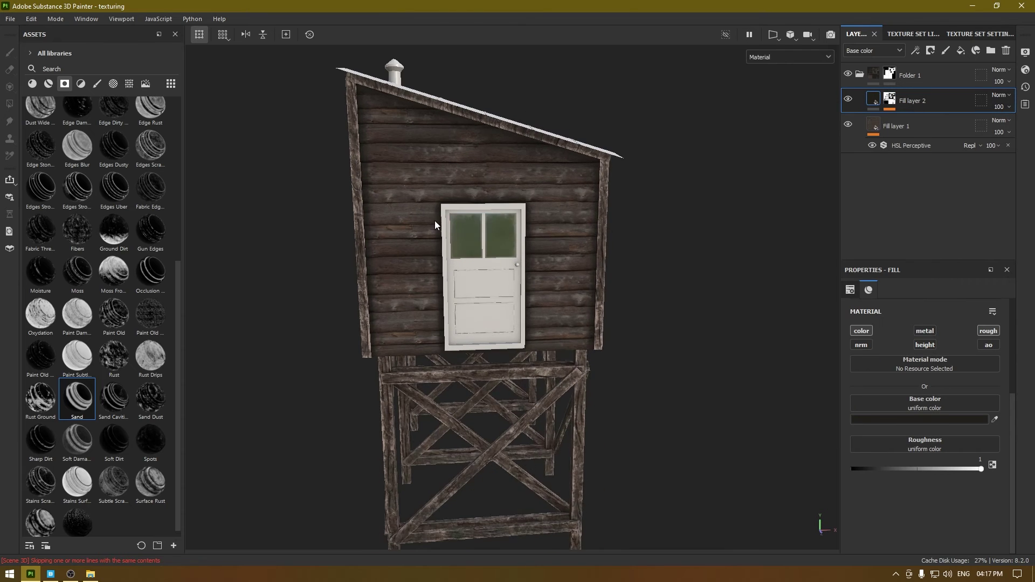
scroll(435, 221, "up", 3)
middle_click_drag(493, 305, 516, 395, "alt")
left_click_drag(516, 394, 480, 242, "alt")
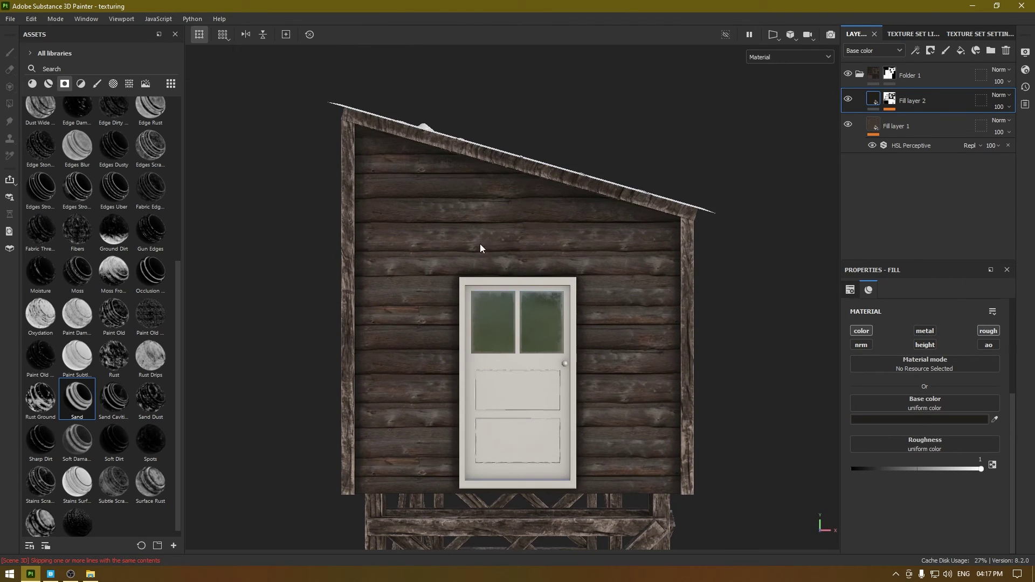
scroll(481, 242, "up", 2)
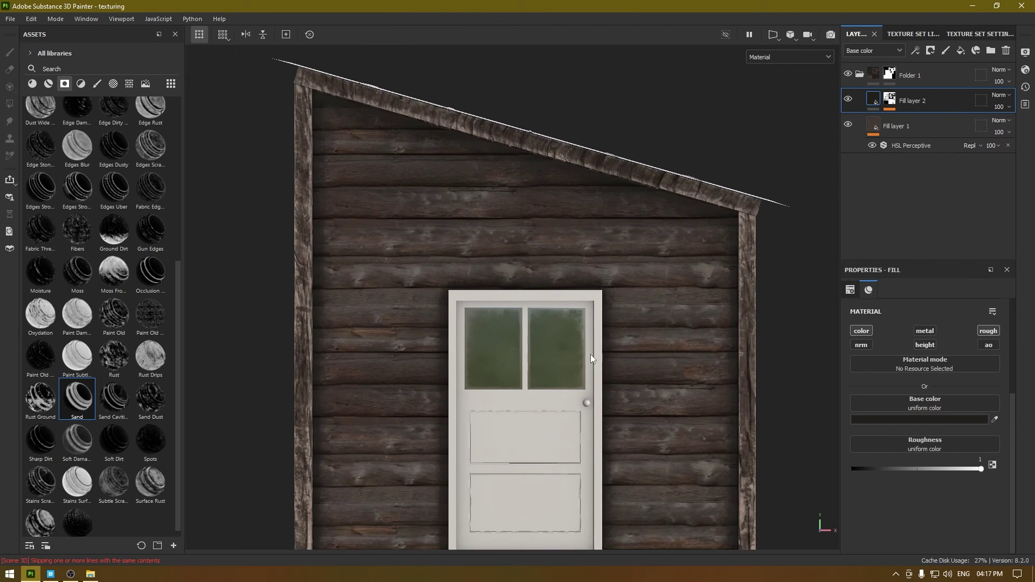
left_click(894, 103)
right_click(928, 121)
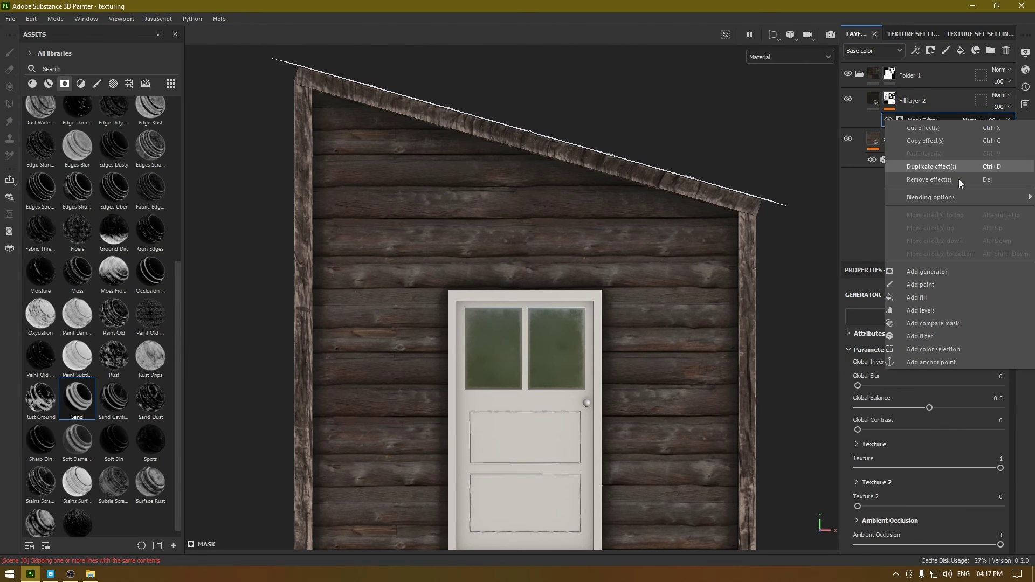
left_click(946, 283)
left_click(975, 119)
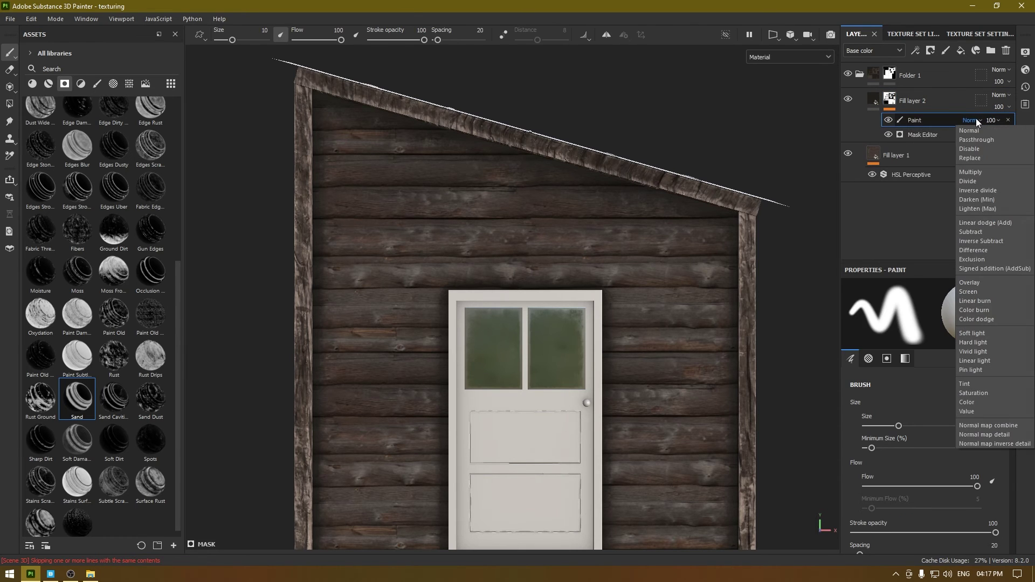
left_click(991, 223)
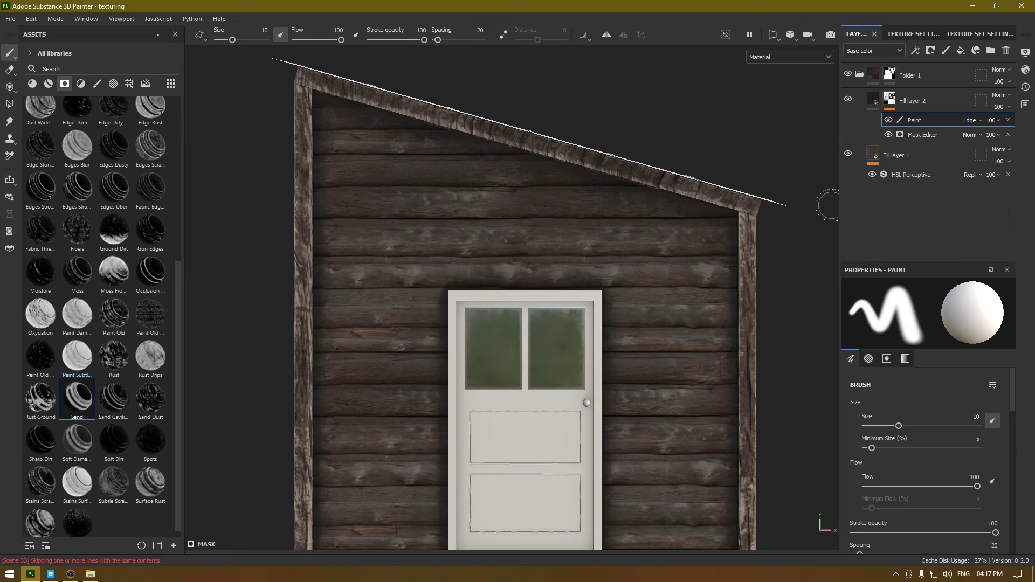
- Choose the Dirt 1 brush and paint dirt into the mask around the edges of the door-side wall
middle_click_drag(567, 214, 519, 169, "alt")
scroll(519, 169, "up", 1)
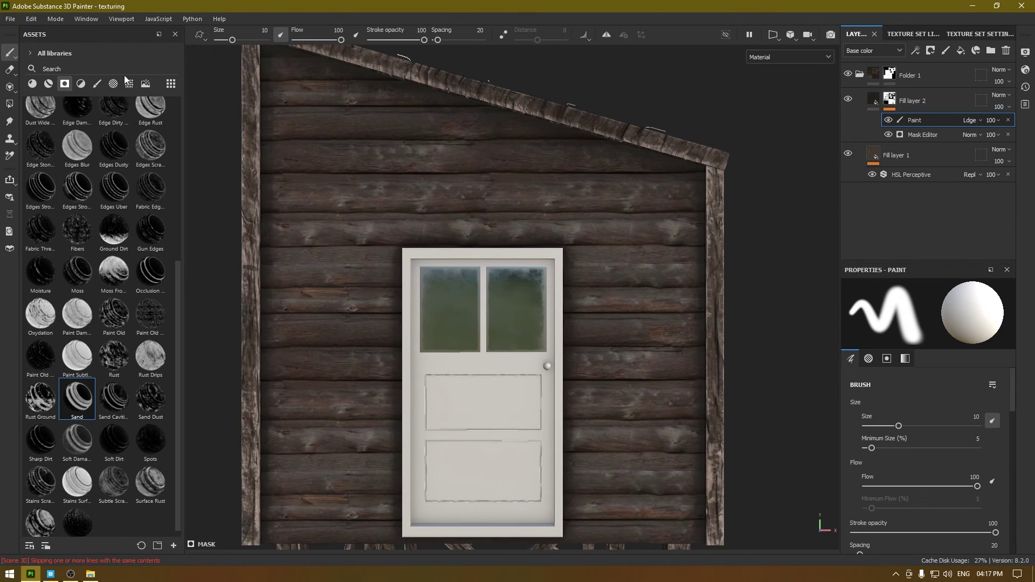
left_click(96, 86)
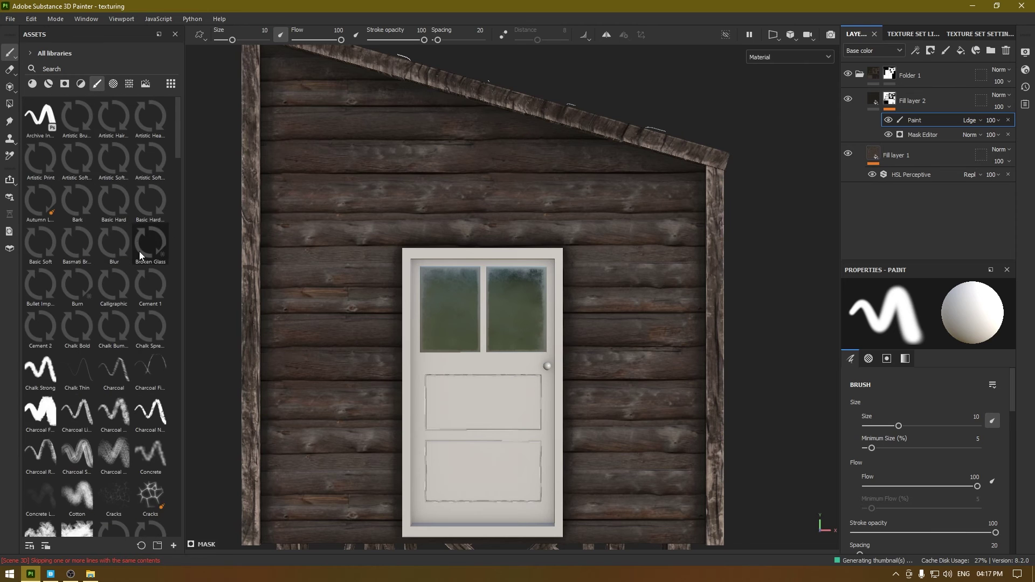
left_click(114, 404)
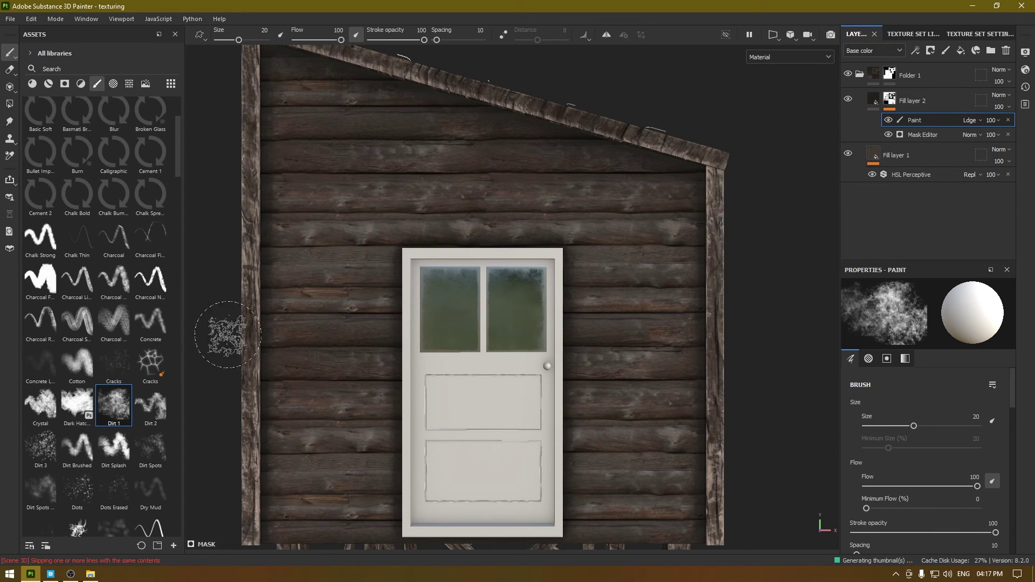
scroll(304, 140, "up", 2)
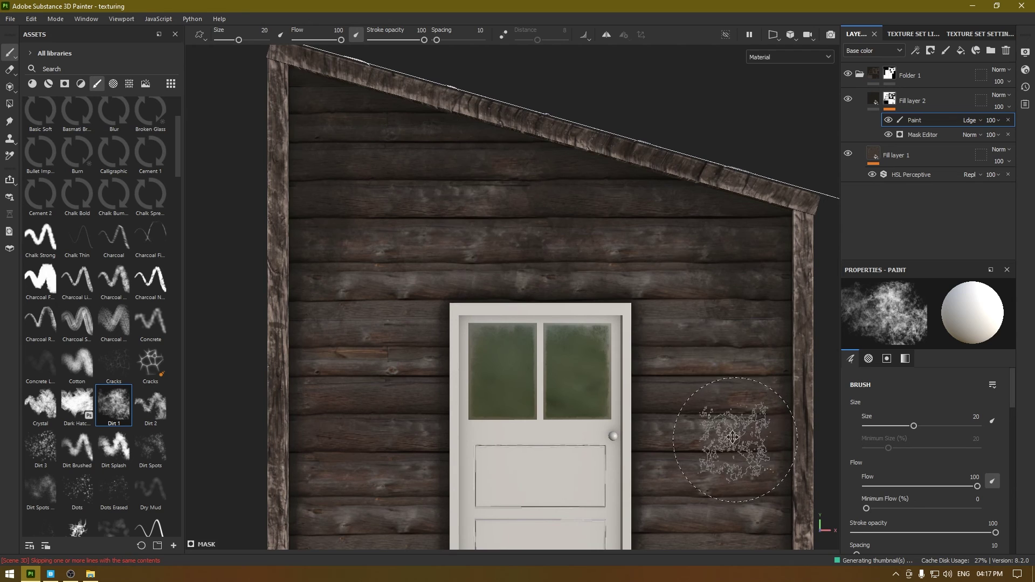
middle_click_drag(734, 442, 708, 125, "alt")
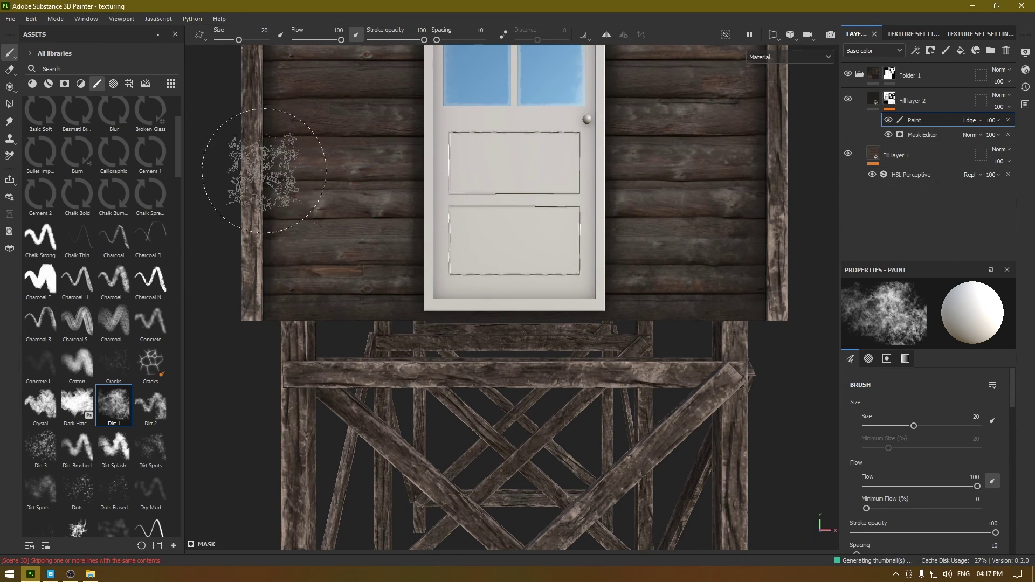
scroll(294, 264, "down", 1)
middle_click_drag(318, 209, 321, 317, "alt")
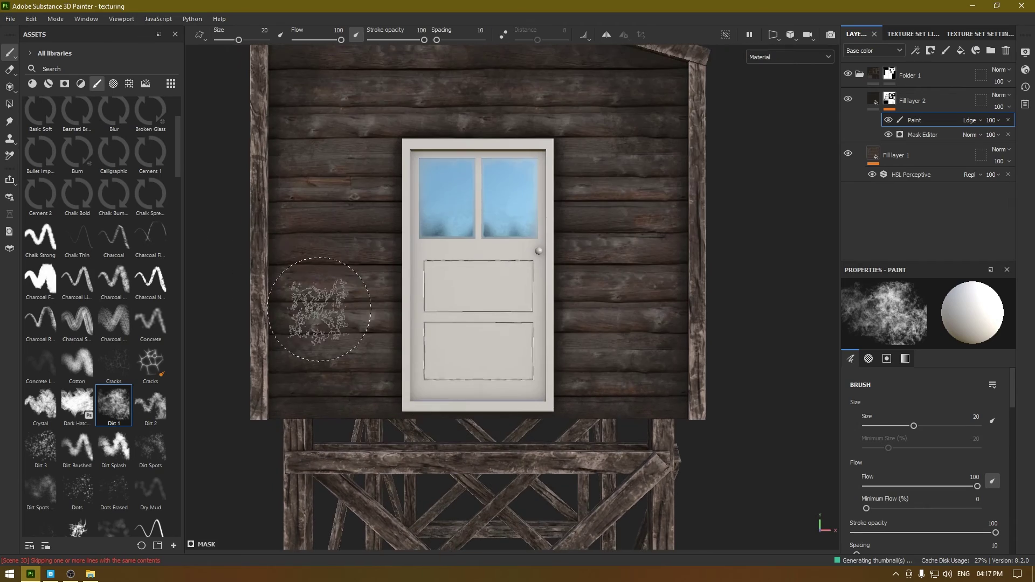
scroll(443, 337, "down", 1)
- Paint Dirt 1 strokes into the mask along the edges of the long wall with the wide window
left_click_drag(809, 259, 335, 371, "alt")
scroll(366, 379, "down", 1)
right_click_drag(408, 191, 429, 236, "alt")
middle_click_drag(429, 235, 404, 263, "alt")
mouse_move(321, 150)
left_mouse_down()
mouse_move(294, 273)
mouse_move(323, 148)
left_mouse_up()
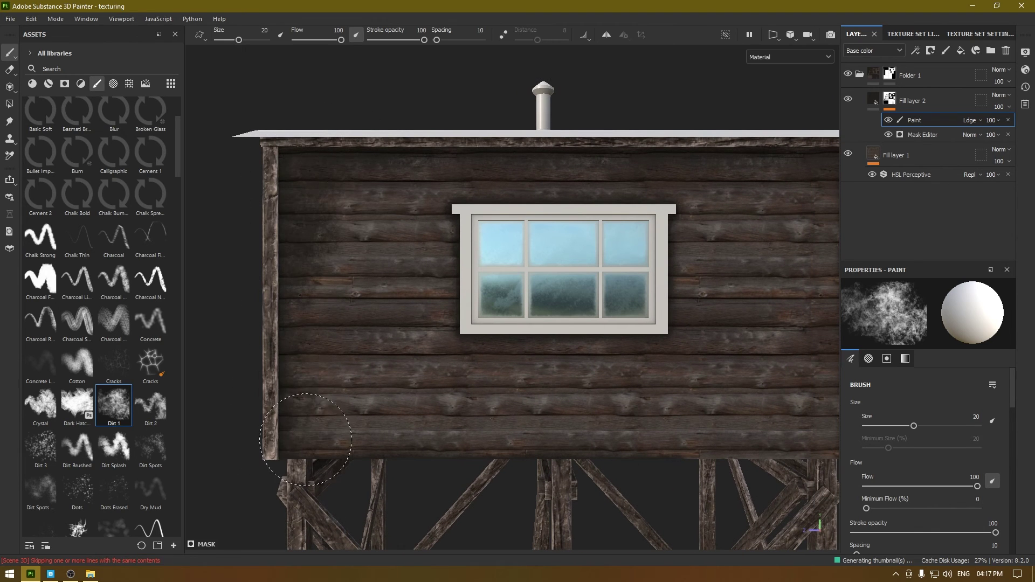
middle_click_drag(516, 459, 320, 434, "alt")
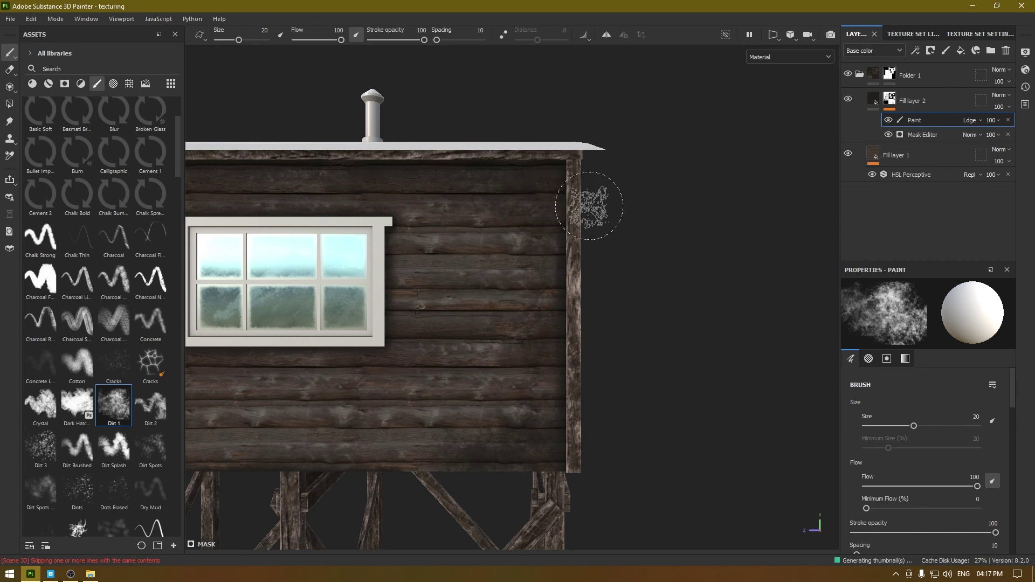
- Paint dirt into the mask around the edges of the sloped end wall opposite the door
left_click_drag(589, 205, 403, 310, "alt")
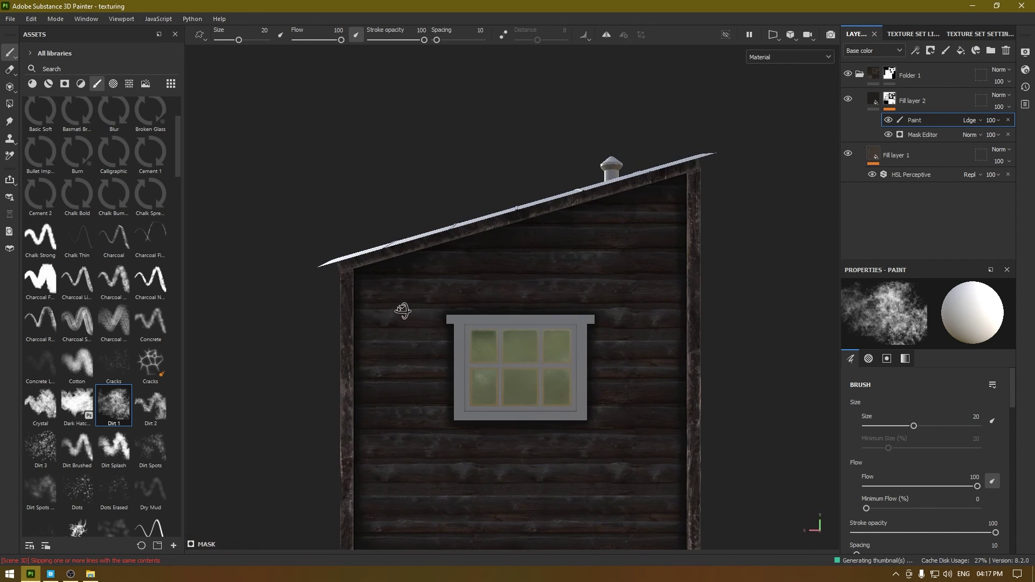
scroll(652, 318, "down", 1)
middle_click_drag(649, 307, 609, 214, "alt")
right_click_drag(546, 286, 569, 289, "shift")
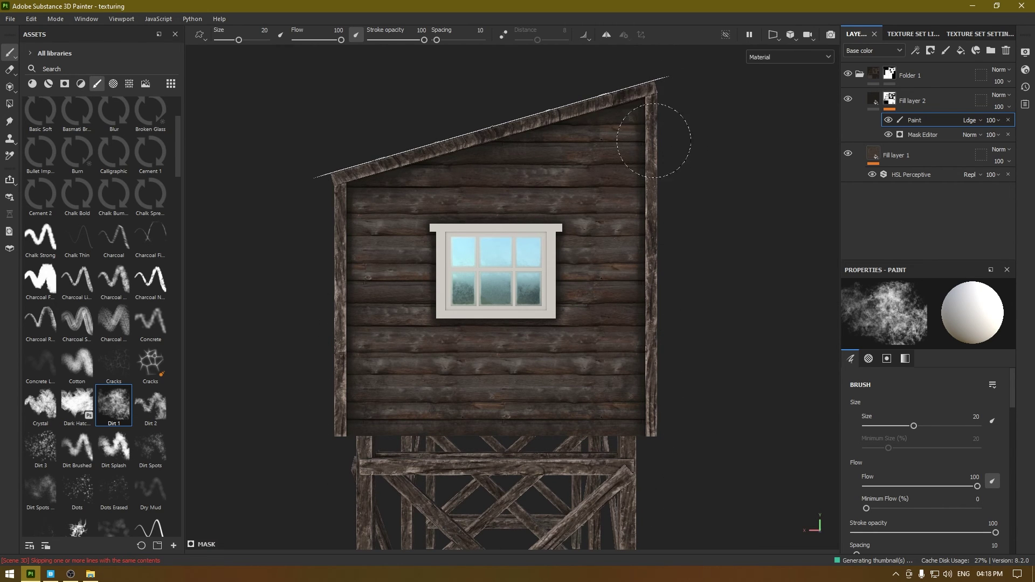
left_click(637, 97)
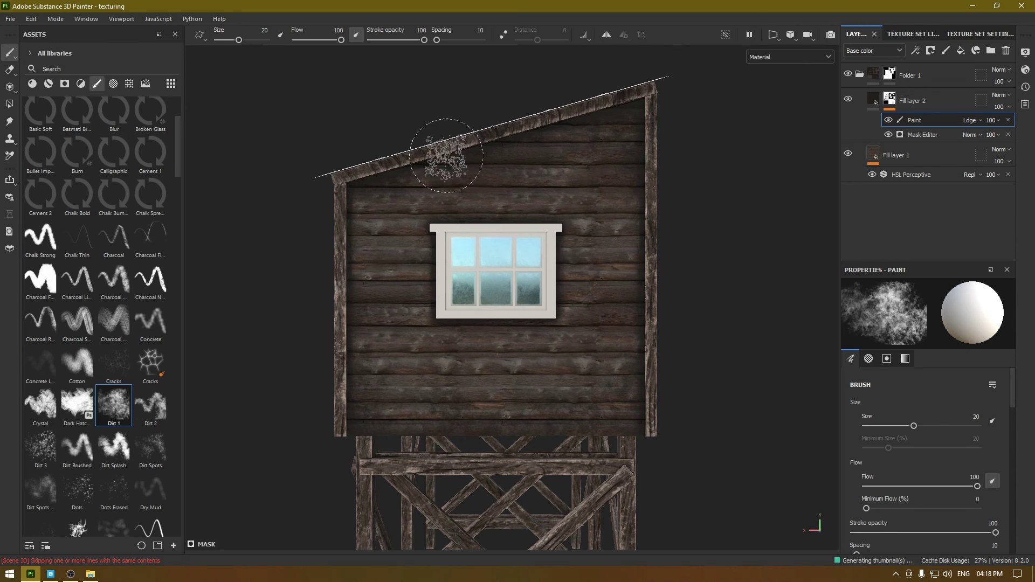
- Paint dirt into the mask around the edges of the long windowless wall
left_click_drag(598, 248, 464, 254, "alt")
left_click_drag(790, 270, 668, 300, "alt")
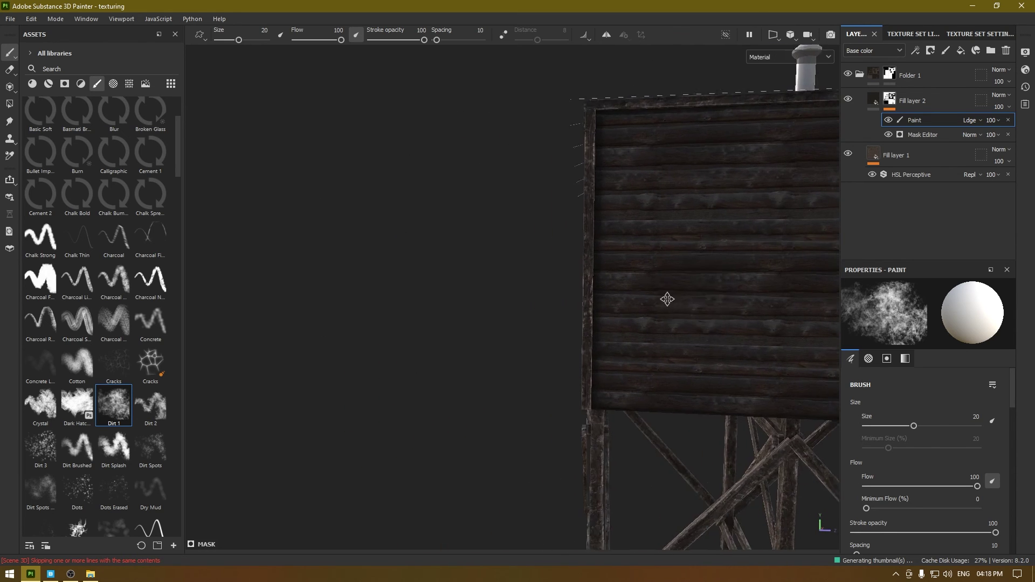
middle_click_drag(668, 300, 364, 315, "alt")
left_click_drag(534, 326, 552, 300, "alt+shift")
right_click_drag(552, 300, 589, 299, "shift")
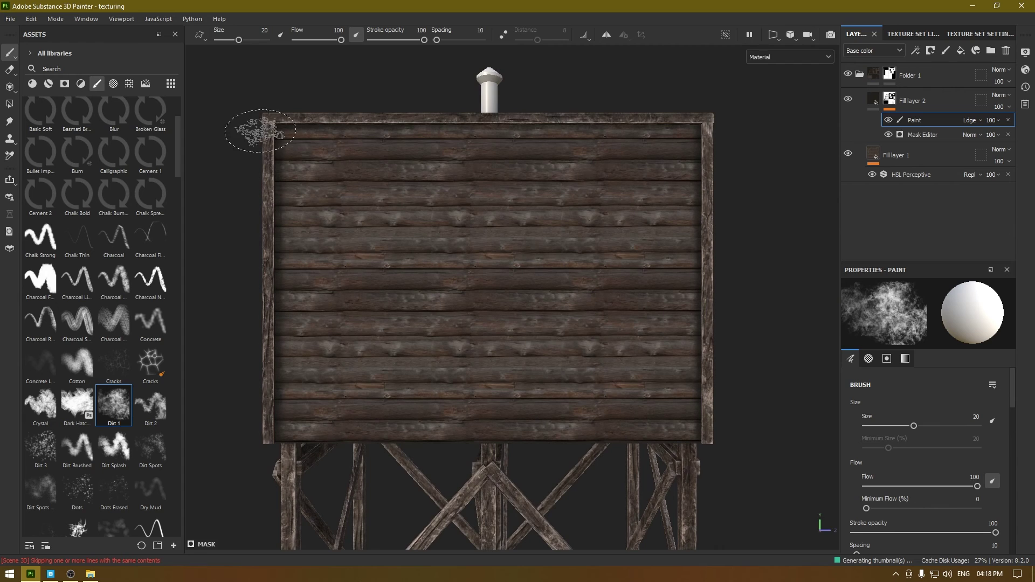
left_click(284, 118)
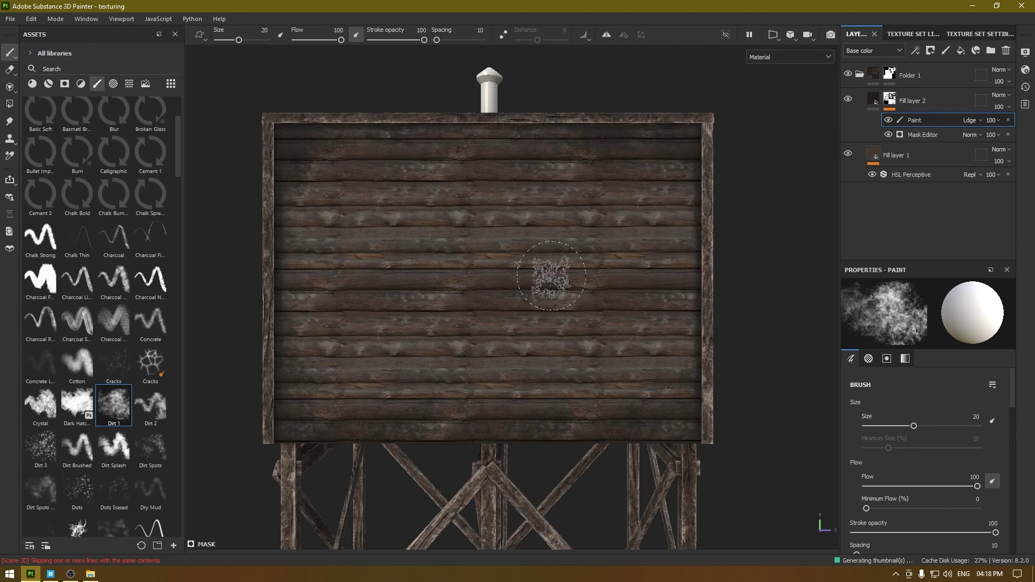
- Reduce the opacity of the paint effect on Fill layer 2's mask to 60, judging it on the door-side wall
mouse_move(543, 277)
left_mouse_down("alt")
mouse_move(582, 388)
mouse_move(670, 351)
mouse_move(580, 389)
mouse_move(492, 400)
mouse_move(471, 277)
mouse_move(619, 287)
mouse_move(654, 326)
mouse_move(541, 239)
mouse_move(593, 335)
mouse_move(289, 249)
mouse_move(473, 300)
mouse_move(504, 249)
mouse_move(566, 247)
left_mouse_up("alt")
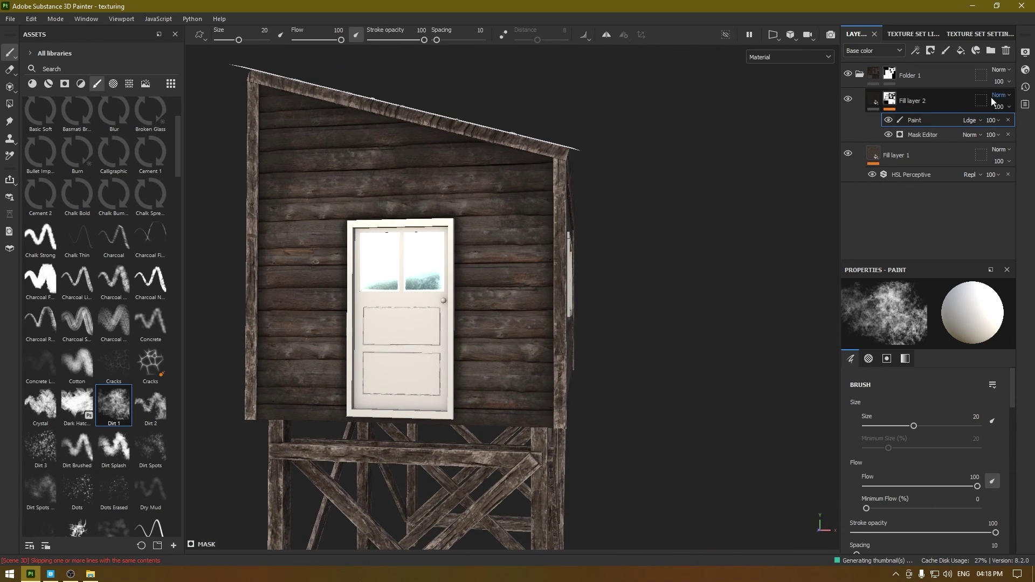
left_click(993, 120)
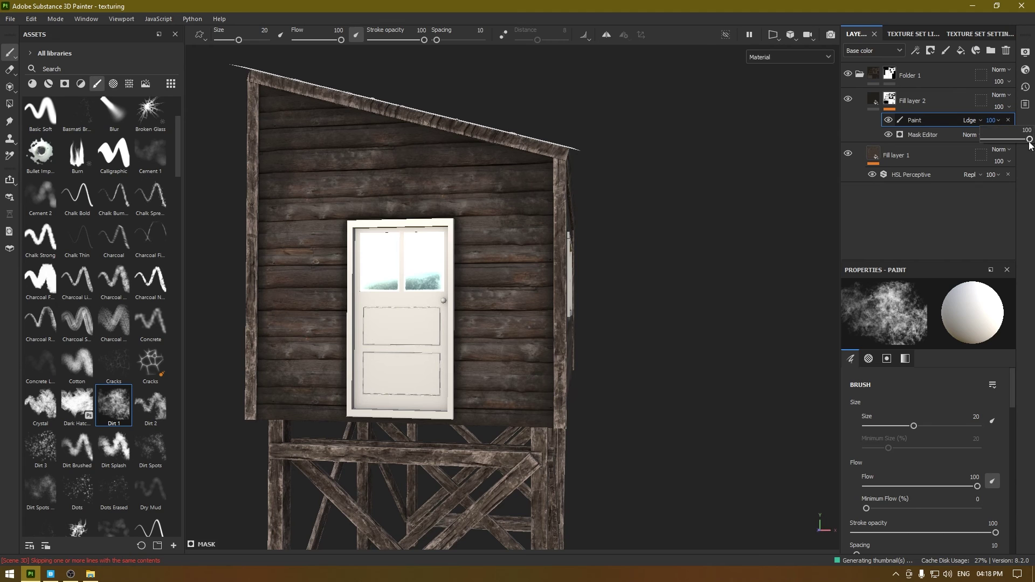
left_click_drag(1030, 140, 1020, 140)
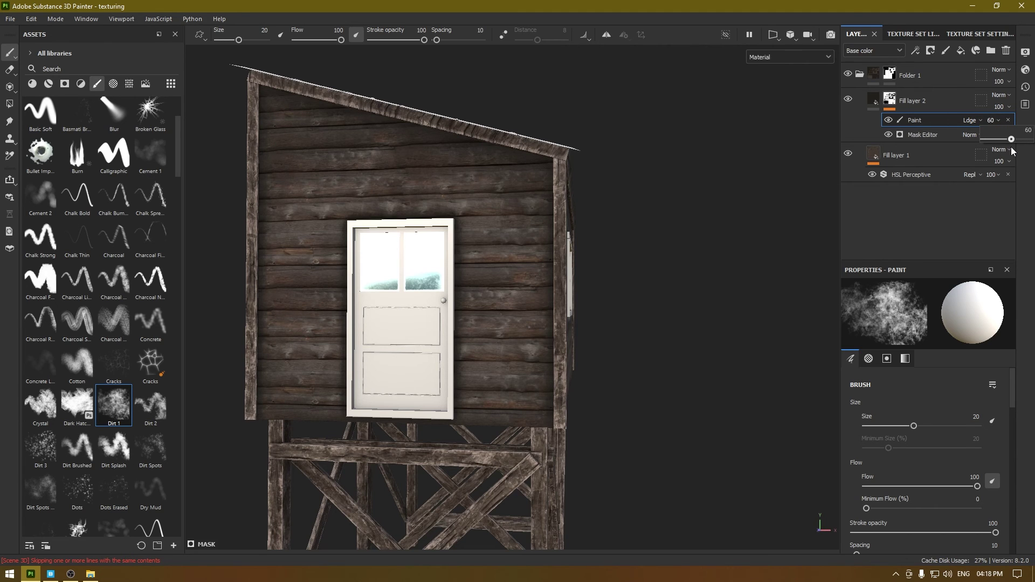
- Check the dirt on the walls from several angles and save the project
left_click_drag(527, 342, 458, 328, "alt")
right_click_drag(458, 329, 446, 238, "alt")
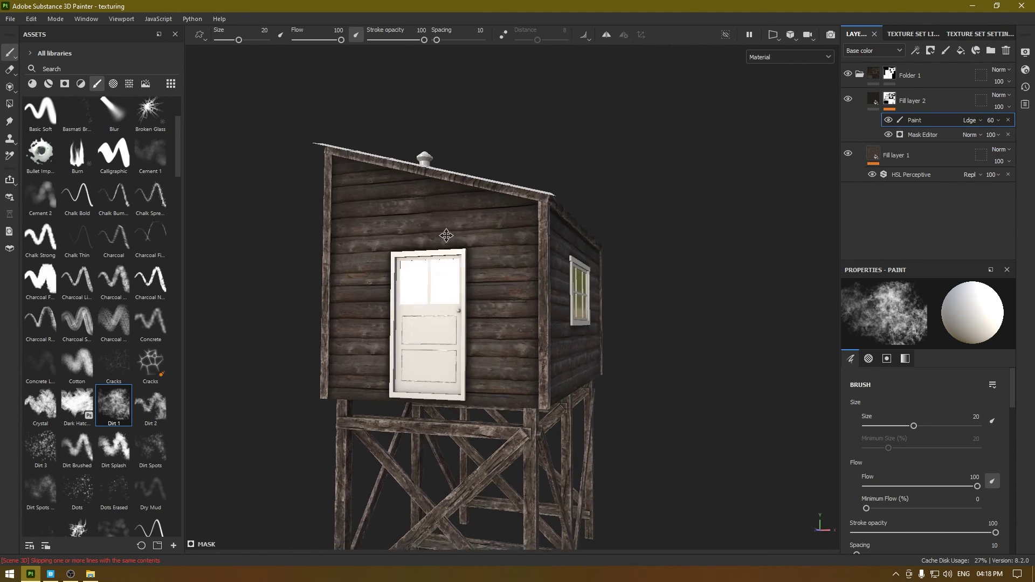
left_click_drag(446, 238, 376, 344, "alt")
right_click_drag(377, 344, 354, 196, "alt")
left_click_drag(353, 196, 460, 259, "alt")
key("ctrl+s")
middle_click_drag(452, 264, 447, 275, "alt")
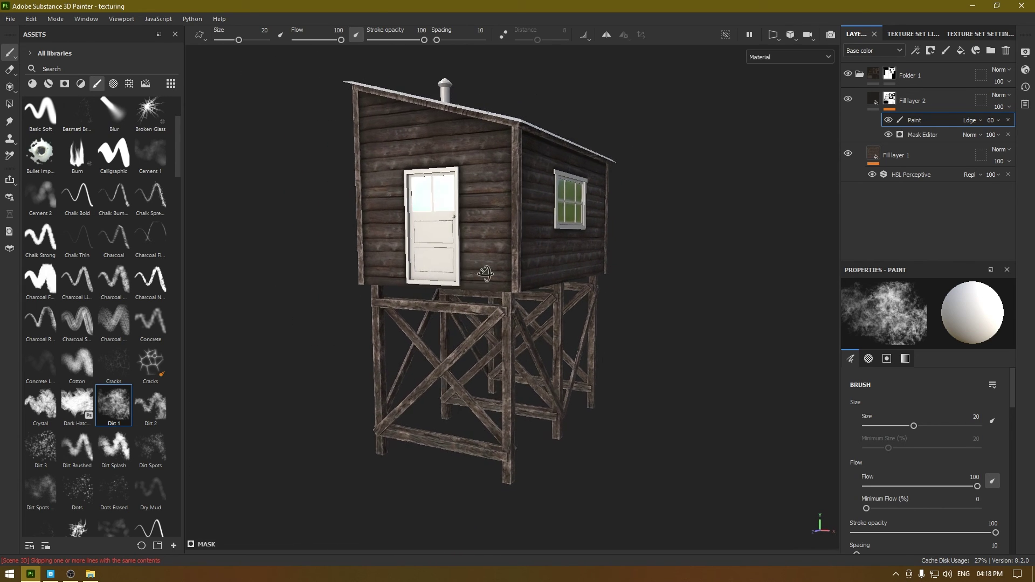
- Frame the whole boathouse from its door-side corner and render it in Iray
mouse_move(485, 275)
left_mouse_down("alt")
mouse_move(478, 266)
mouse_move(513, 320)
left_mouse_up("alt")
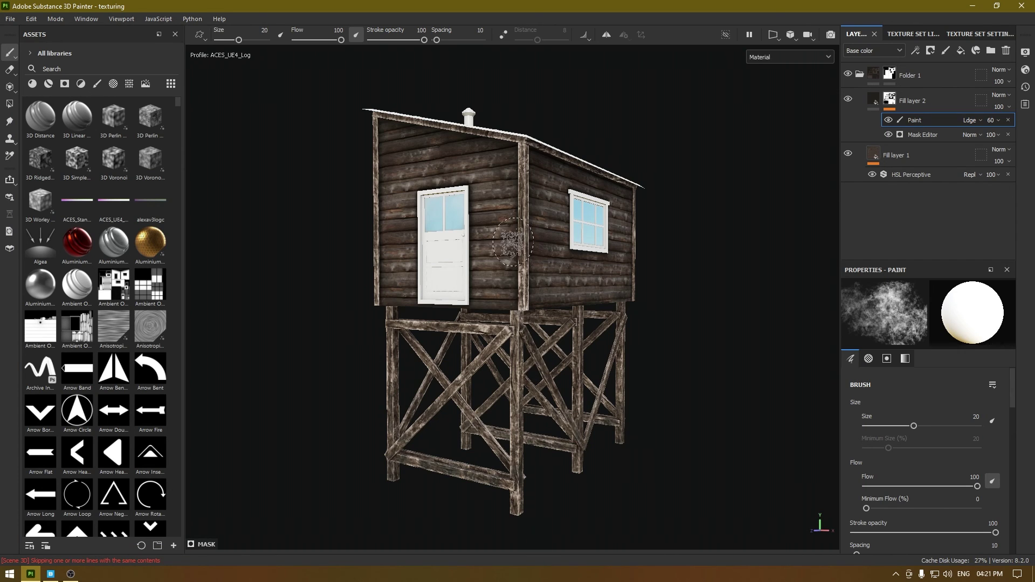
mouse_move(512, 240)
left_mouse_down("alt")
mouse_move(571, 270)
mouse_move(512, 228)
mouse_move(523, 248)
mouse_move(513, 303)
mouse_move(500, 267)
mouse_move(527, 300)
left_mouse_up("alt")
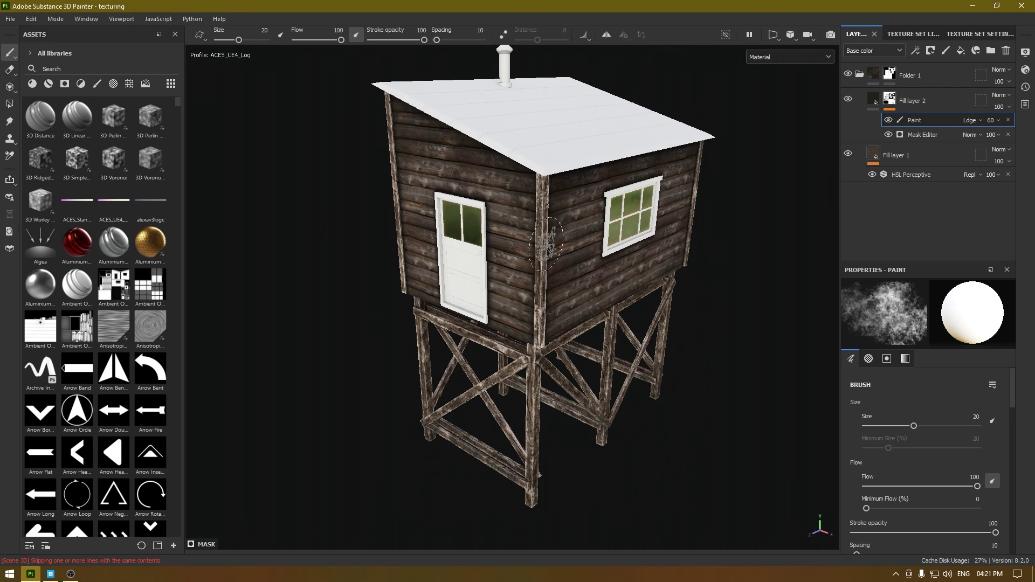
mouse_move(539, 232)
left_mouse_down("alt")
mouse_move(587, 239)
mouse_move(653, 312)
mouse_move(700, 275)
left_mouse_up("alt")
left_click_drag(609, 226, 639, 229, "alt")
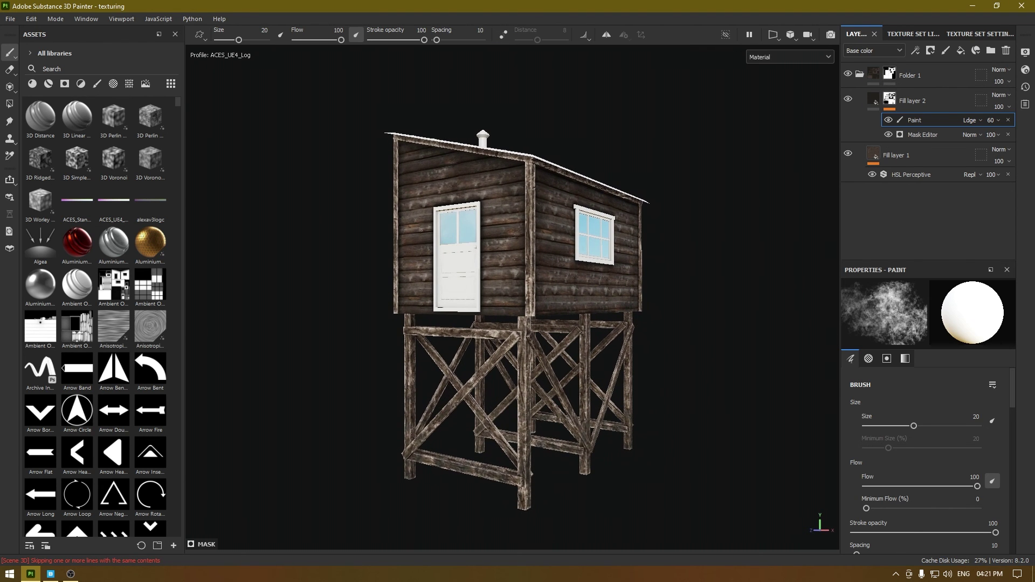
middle_click_drag(645, 313, 652, 266, "alt")
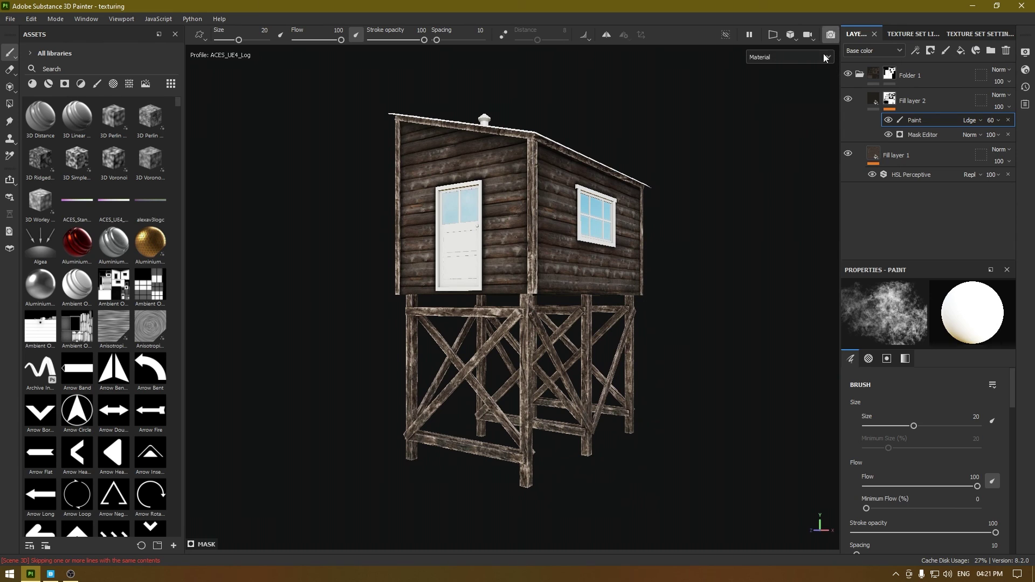
key("F10")
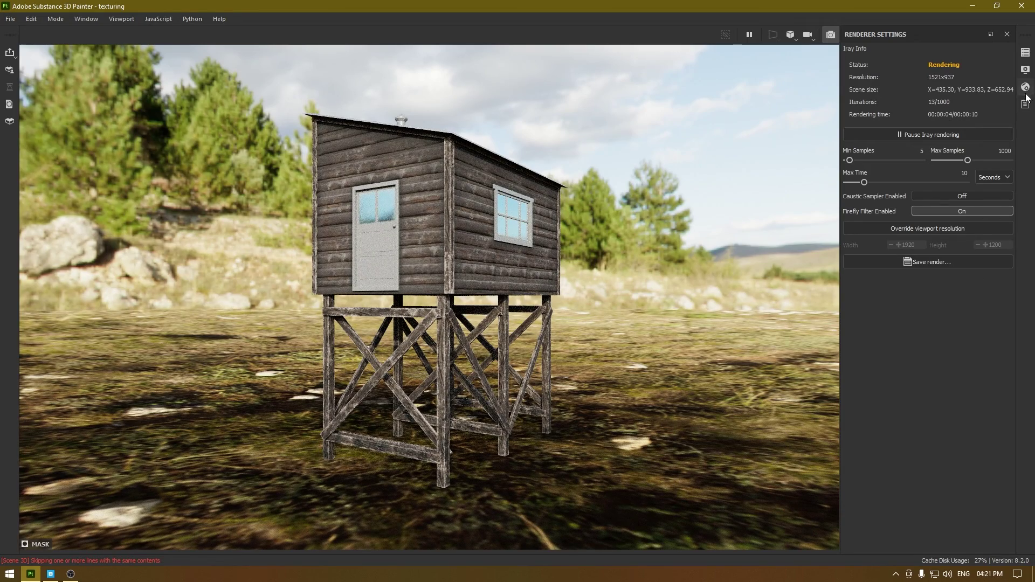
- Replace the environment image behind the Iray render by enabling the dome's clear color in the display settings
left_click(1025, 69)
scroll(902, 345, "down", 5)
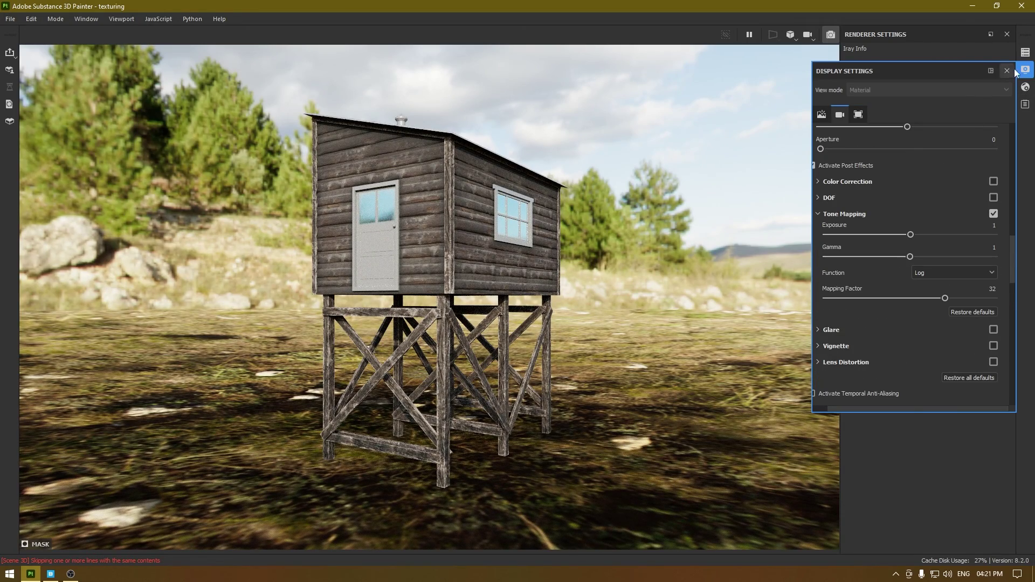
scroll(925, 230, "up", 5)
scroll(910, 287, "down", 2)
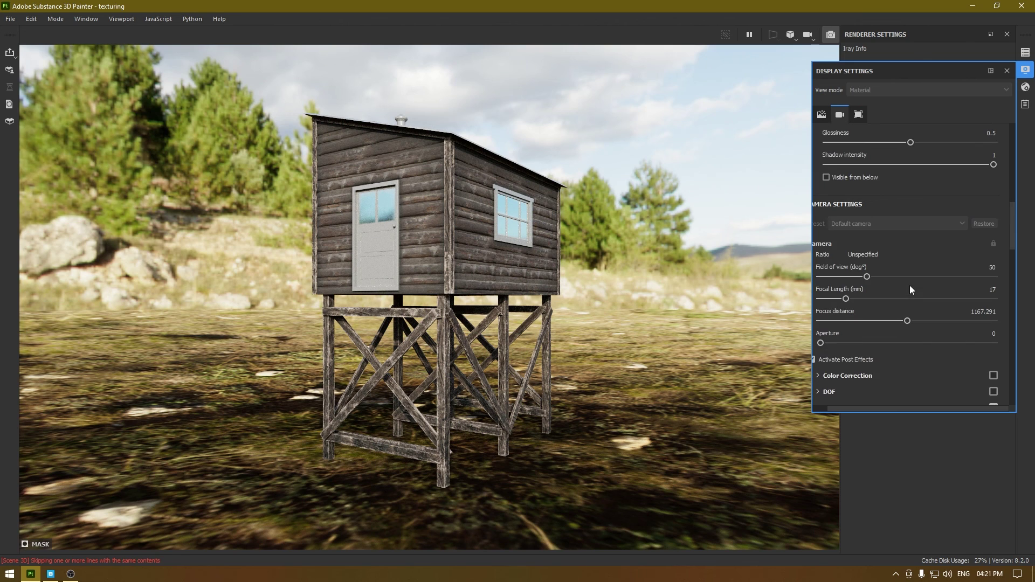
left_click_drag(855, 406, 829, 410)
scroll(905, 326, "up", 7)
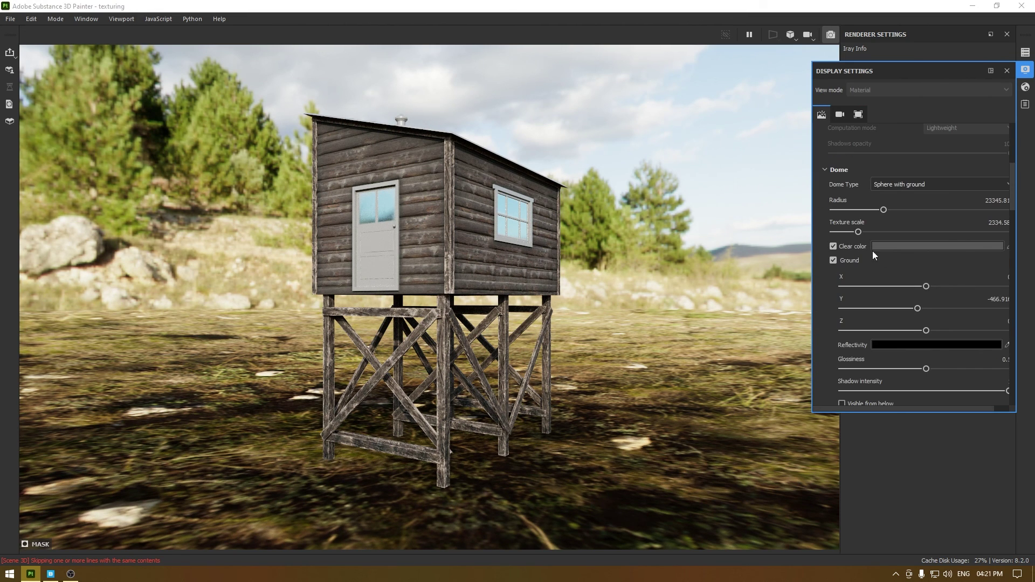
- Set the dome's clear color to dark gray 2B2B2B and close the display settings
left_click(902, 248)
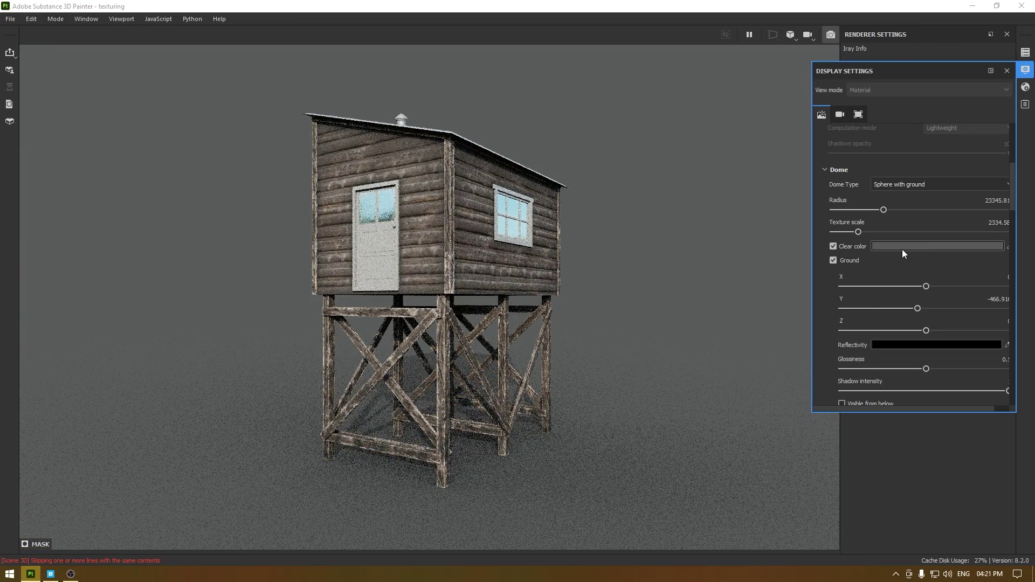
left_click_drag(738, 294, 709, 300)
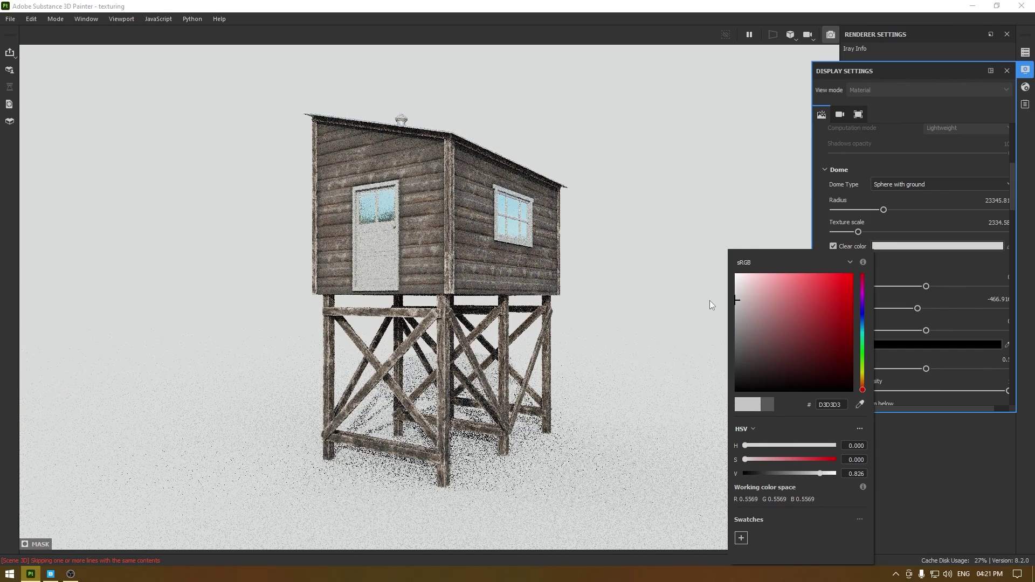
left_click_drag(727, 337, 720, 371)
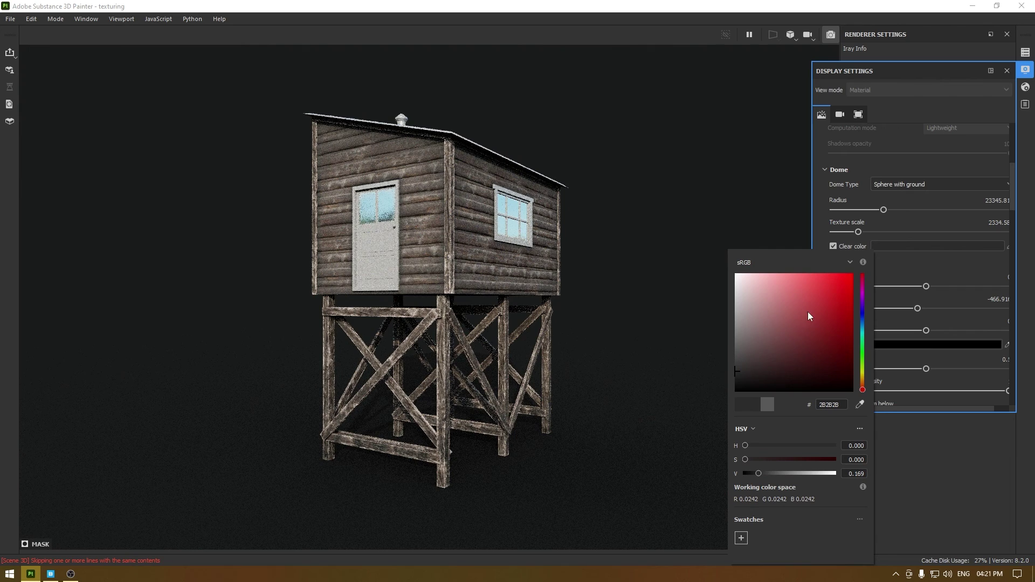
left_click(945, 260)
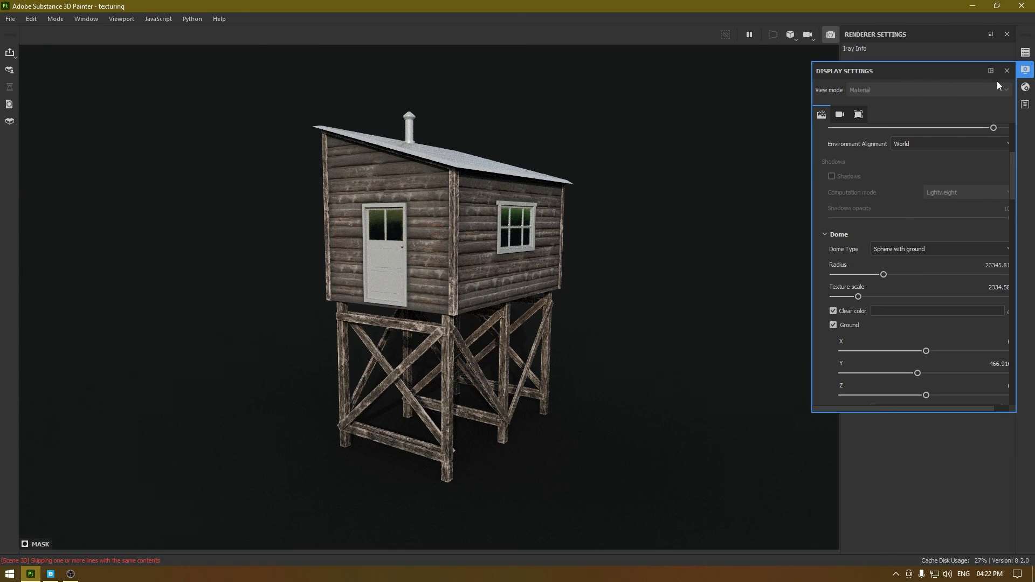
left_click(1025, 71)
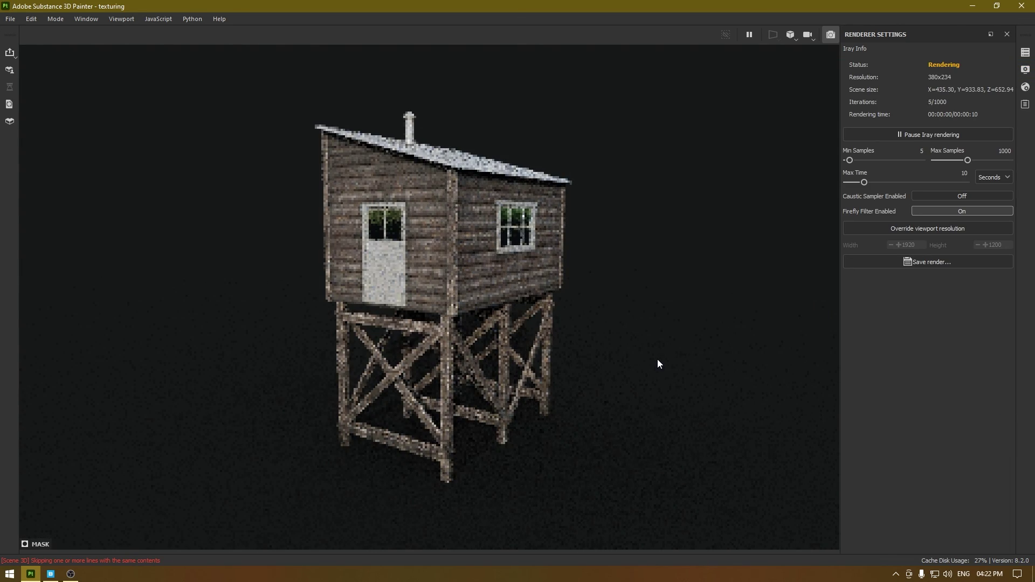